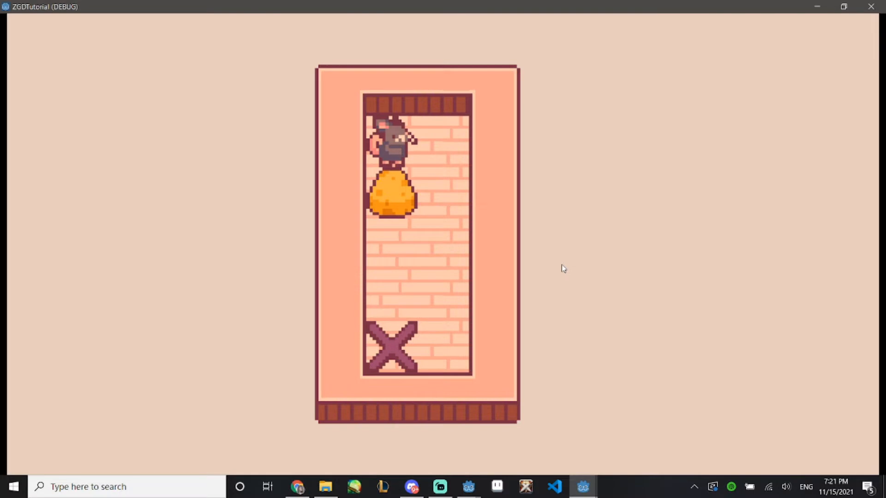
key("Down")
key("Down")
key("Down")
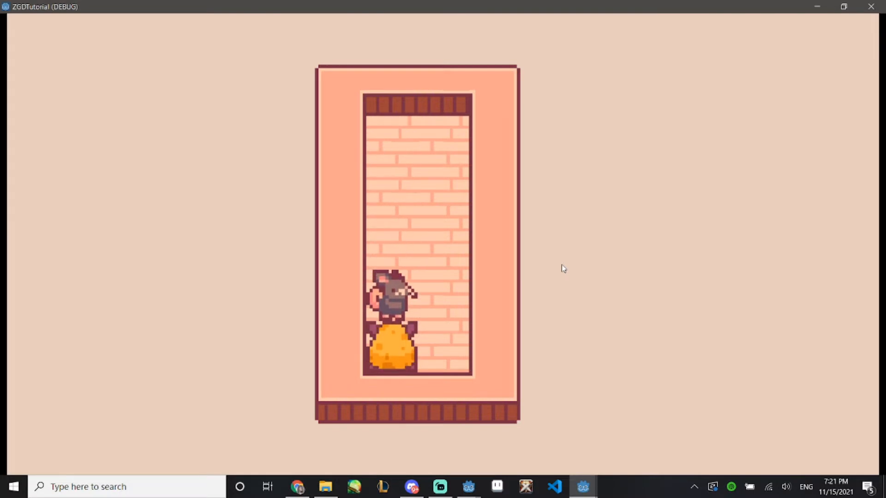
key("Down")
key("Down")
key("Down")
key("Up")
key("Up")
key("Up")
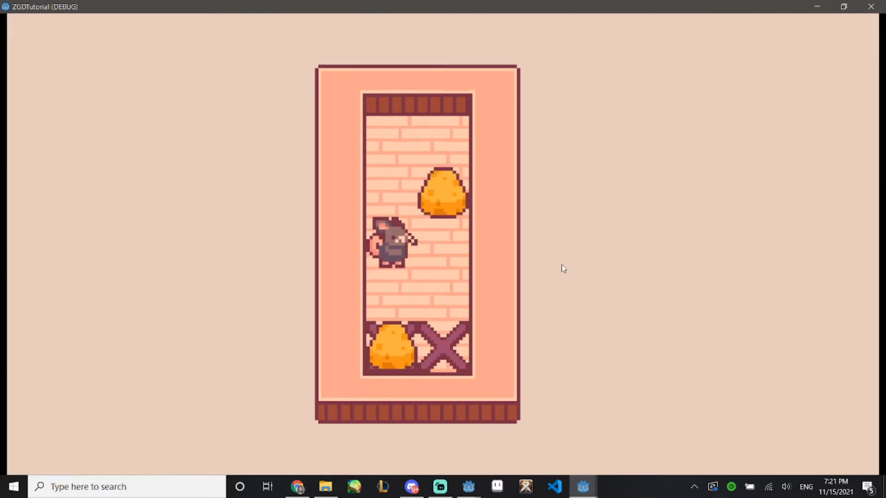
key("Right")
key("Down")
key("Down")
key("Down")
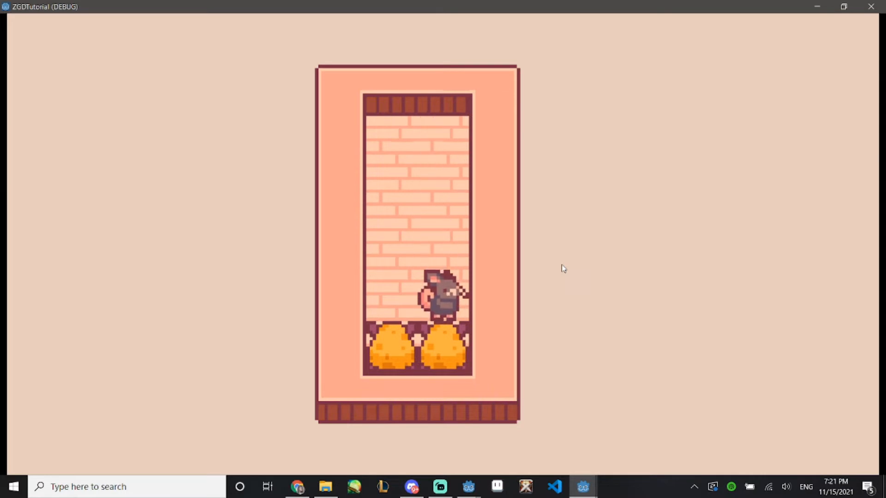
key("Right")
key("Right")
key("Down")
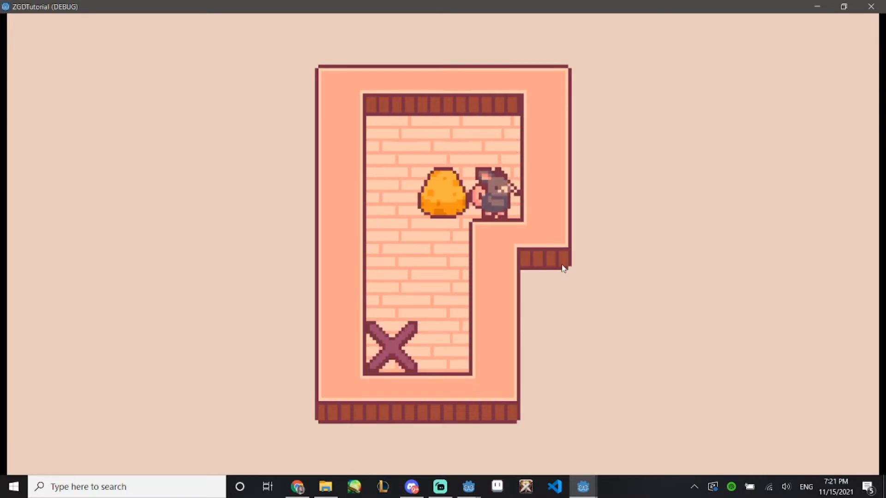
key("Left")
key("Up")
key("Left")
key("Down")
key("Down")
key("Down")
key("Down")
key("Down")
key("Down")
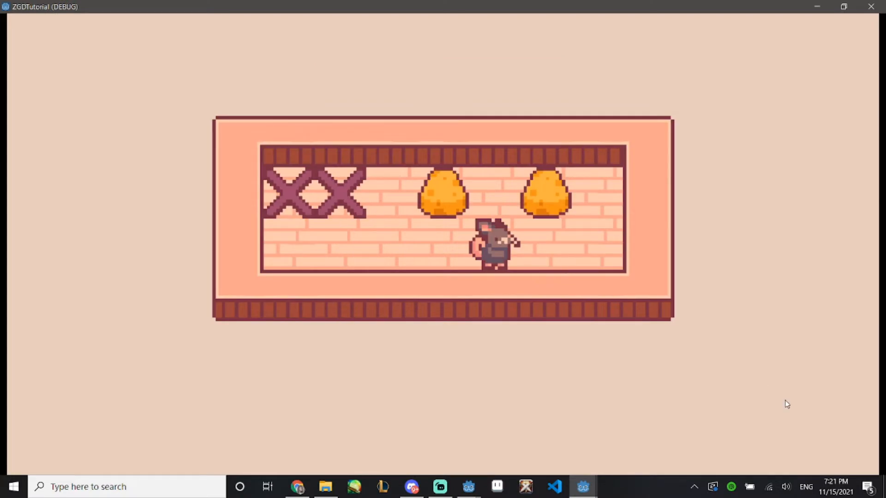
key("Up")
key("Left")
key("Left")
key("Left")
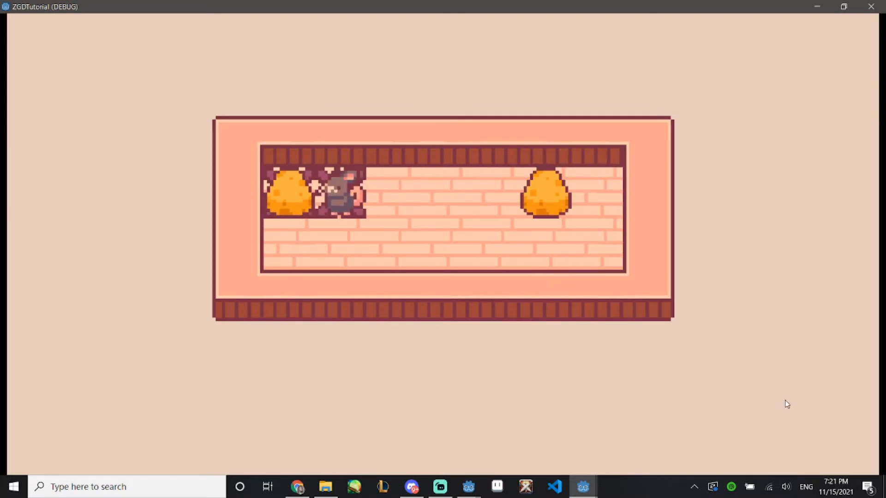
key("Down")
key("Right")
key("Right")
key("Right")
key("Right")
key("Right")
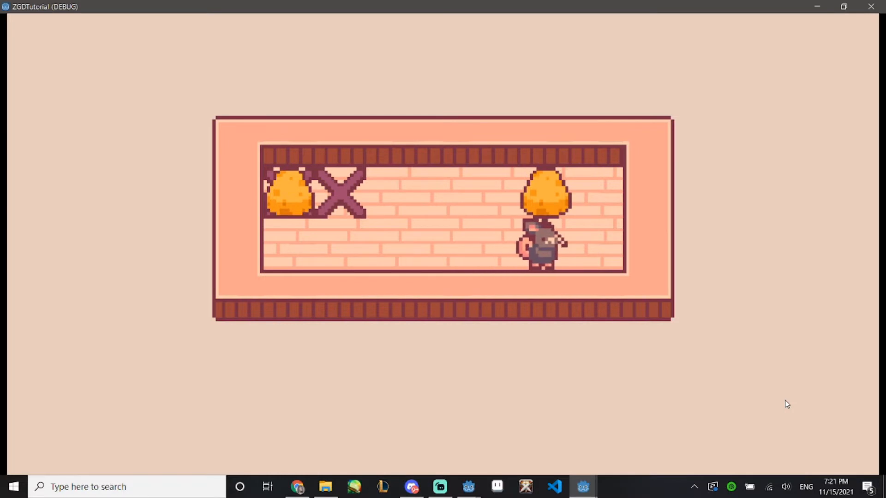
key("Up")
key("Left")
key("Left")
key("Left")
key("Left")
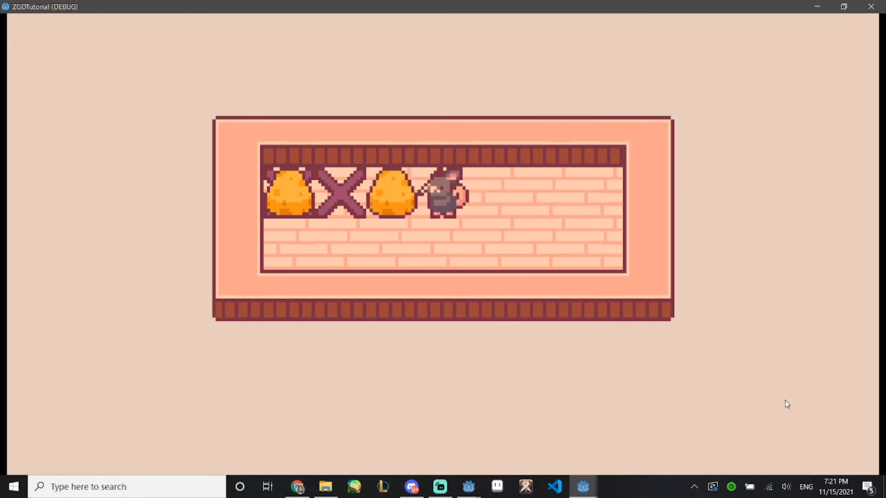
key("Right")
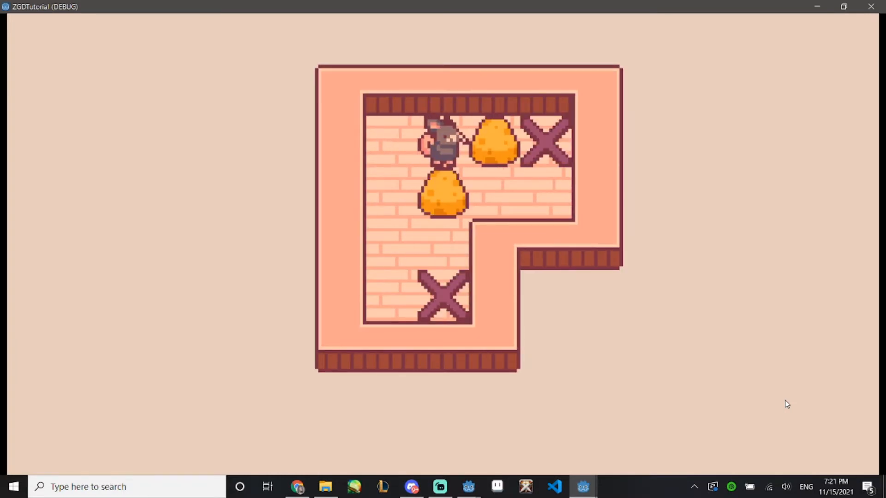
key("Right")
key("Left")
key("Down")
key("Down")
key("Left")
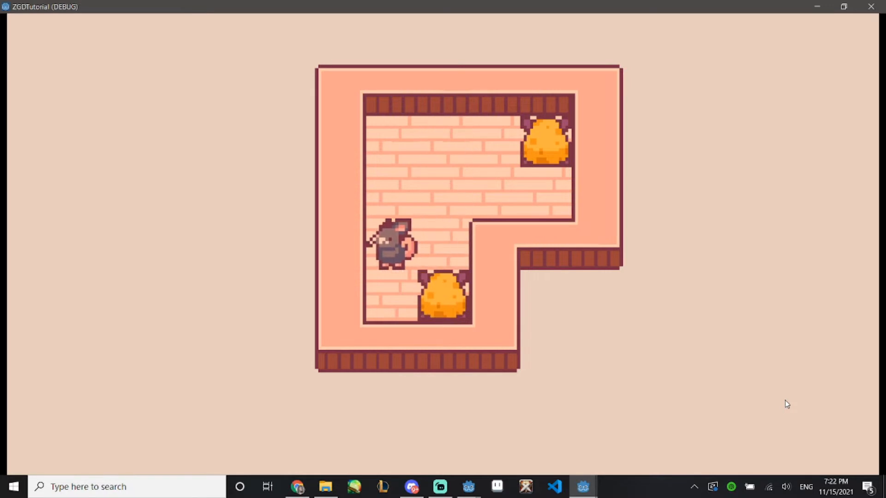
key("Up")
key("Up")
key("Right")
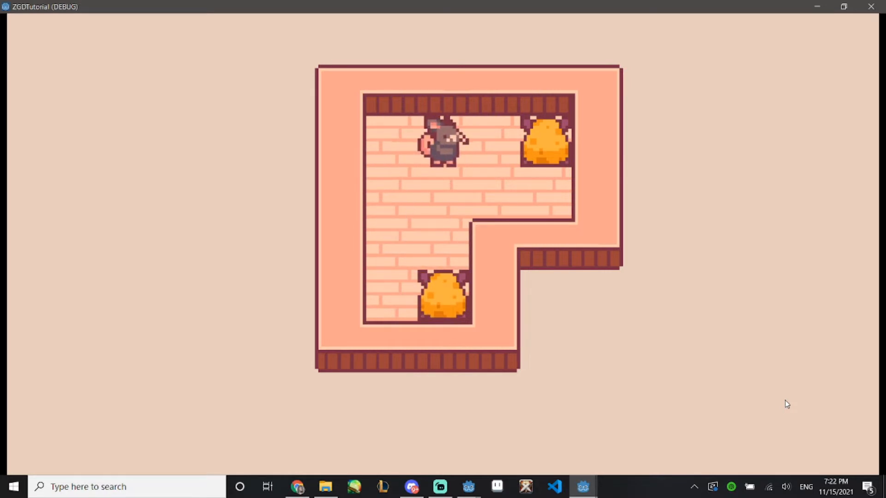
key("Down")
key("Left")
key("Down")
key("Down")
key("Right")
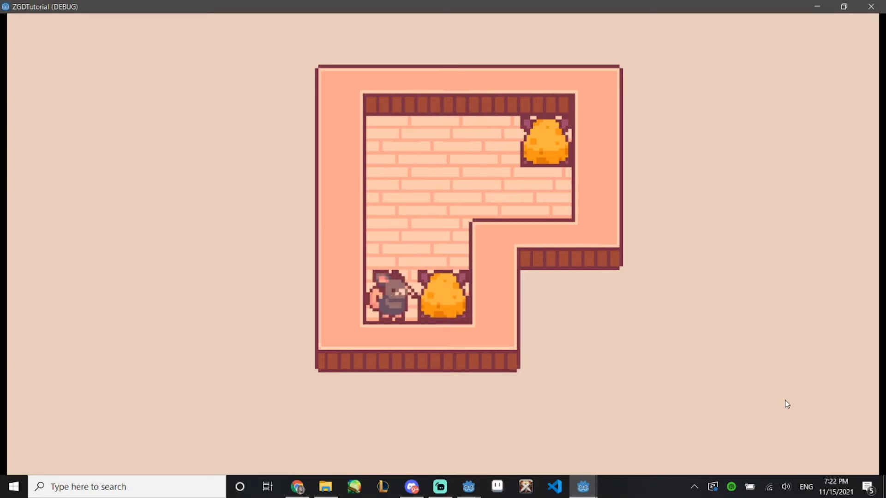
key("Up")
key("Right")
key("Up")
key("Up")
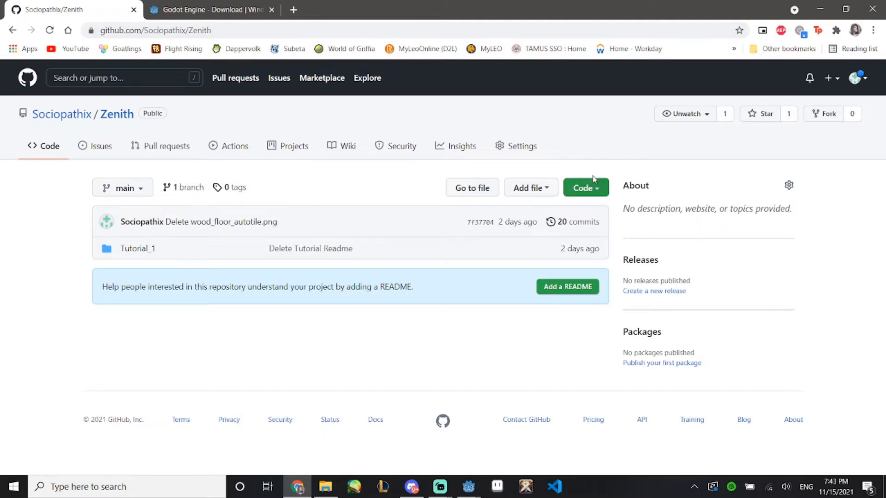
- Examine the clone and download options of the Zenith repository on GitHub in the browser
left_click(599, 187)
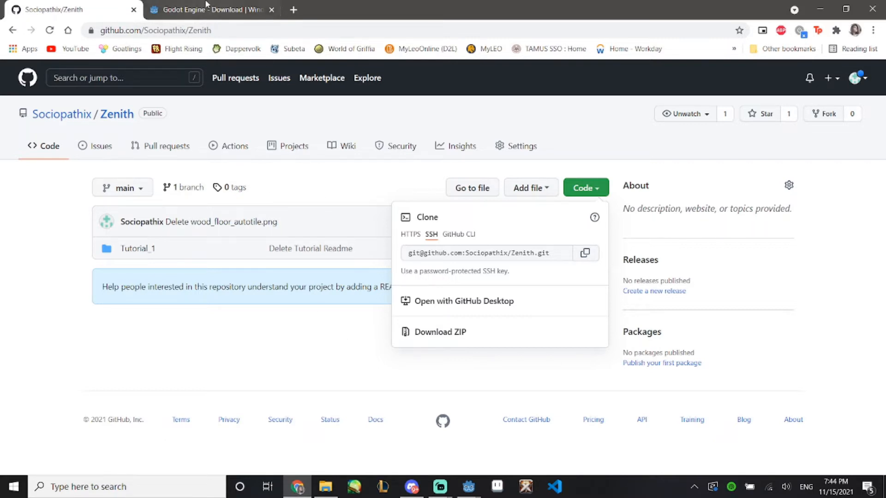
left_click(333, 204)
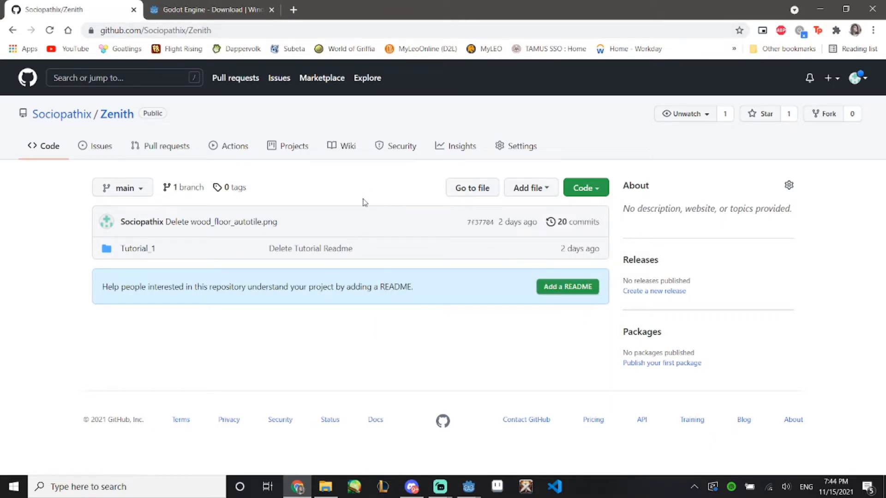
- Compare the Godot 3.4 download pages for Linux, macOS and Windows, including the standard and Mono versions
left_click(200, 14)
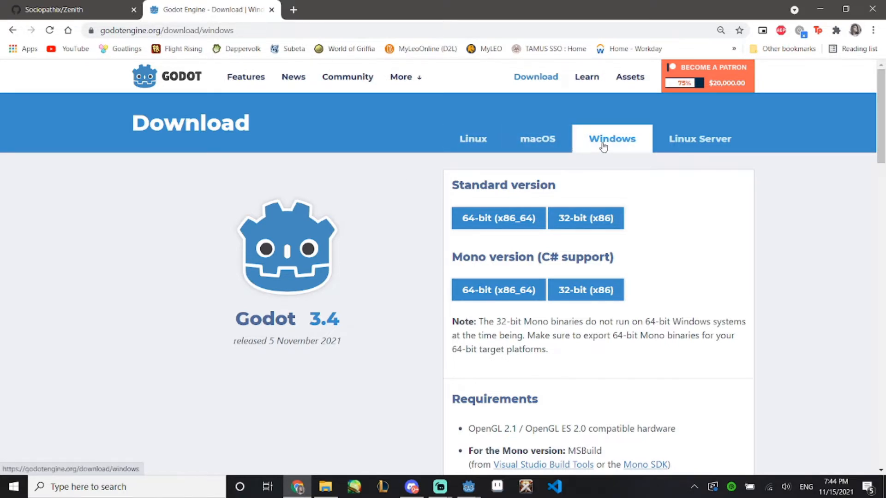
left_click(480, 141)
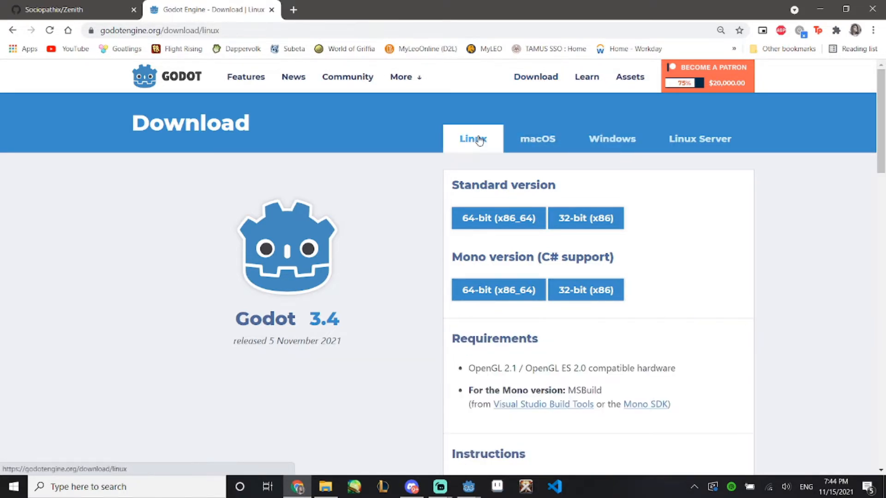
left_click(606, 139)
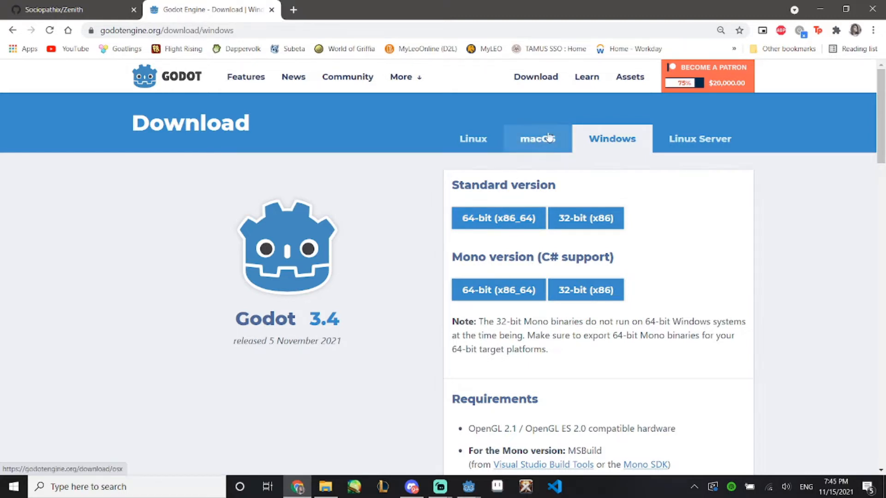
left_click(473, 139)
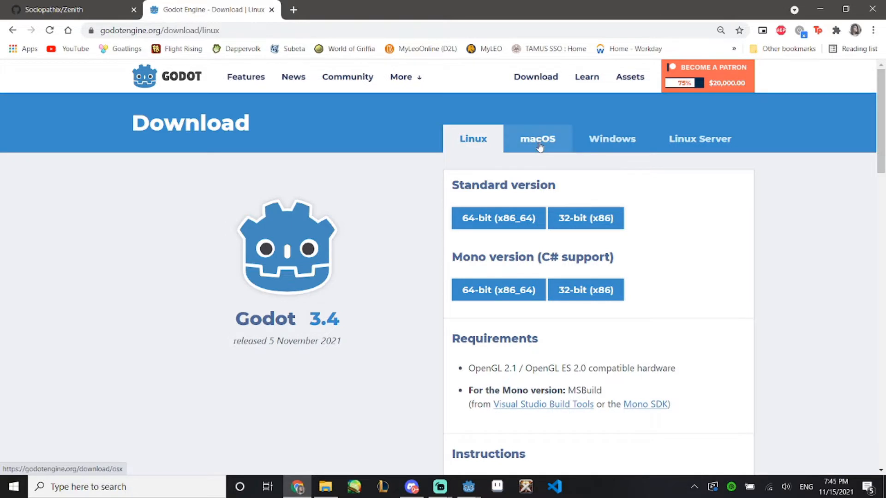
left_click(542, 147)
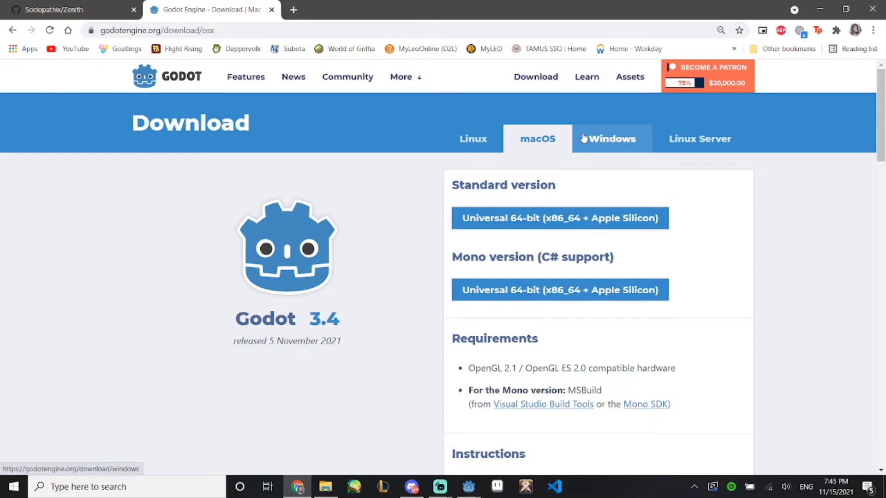
left_click(609, 144)
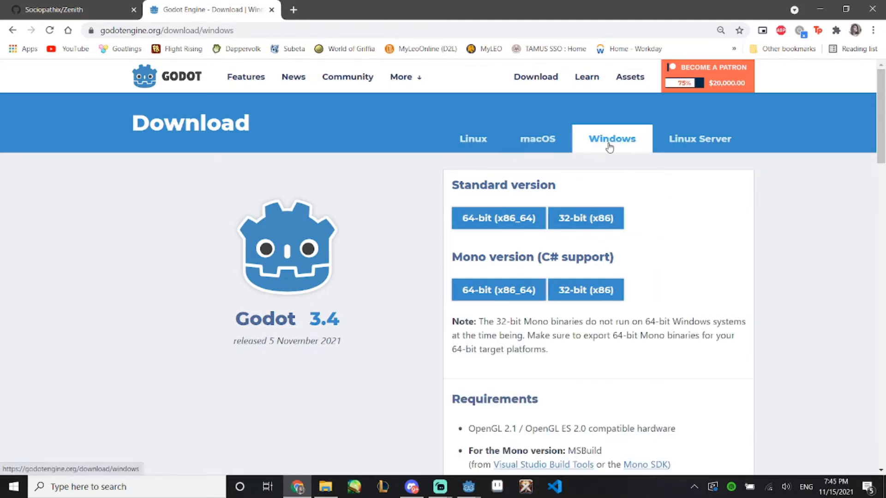
left_click(535, 143)
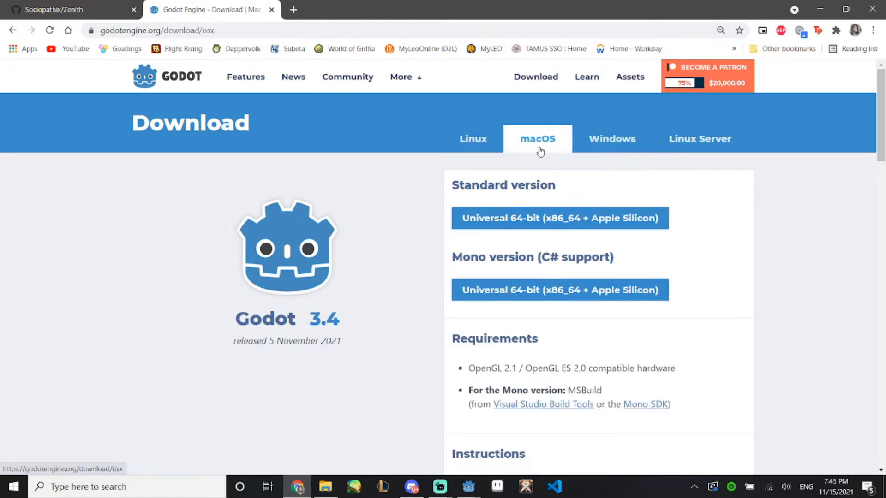
scroll(530, 193, "down", 3)
scroll(530, 194, "down", 3)
scroll(530, 194, "up", 5)
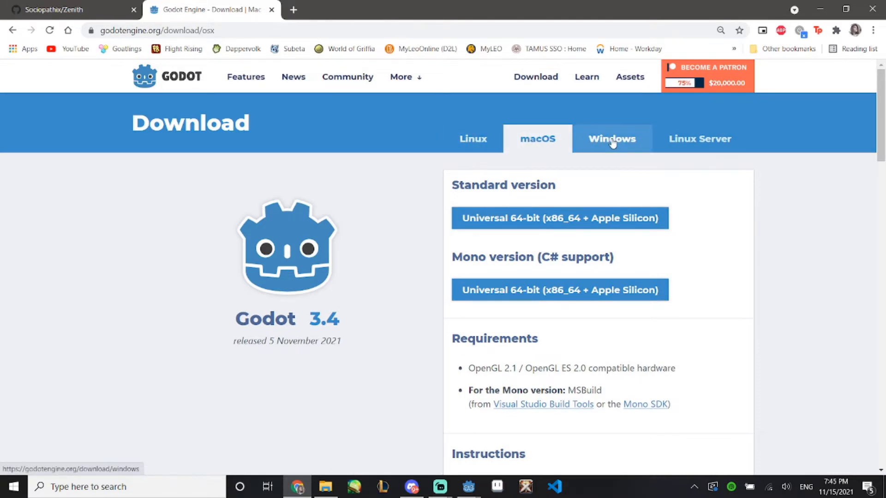
left_click(474, 138)
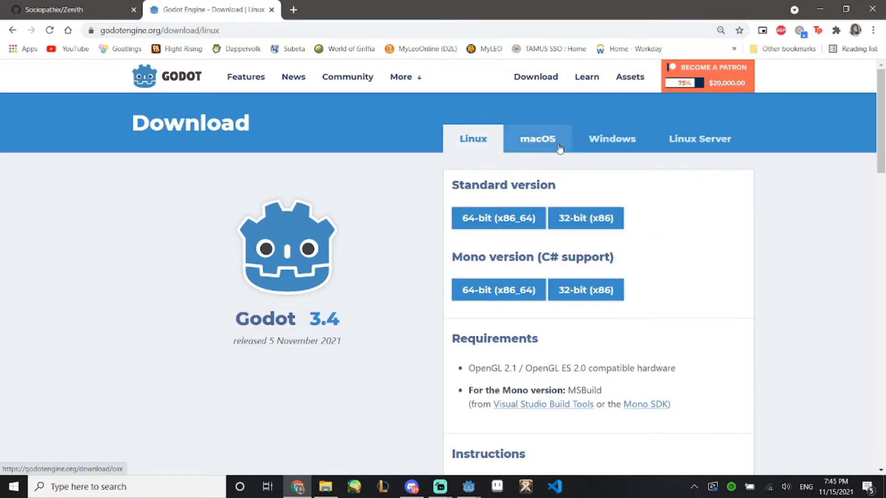
left_click(583, 138)
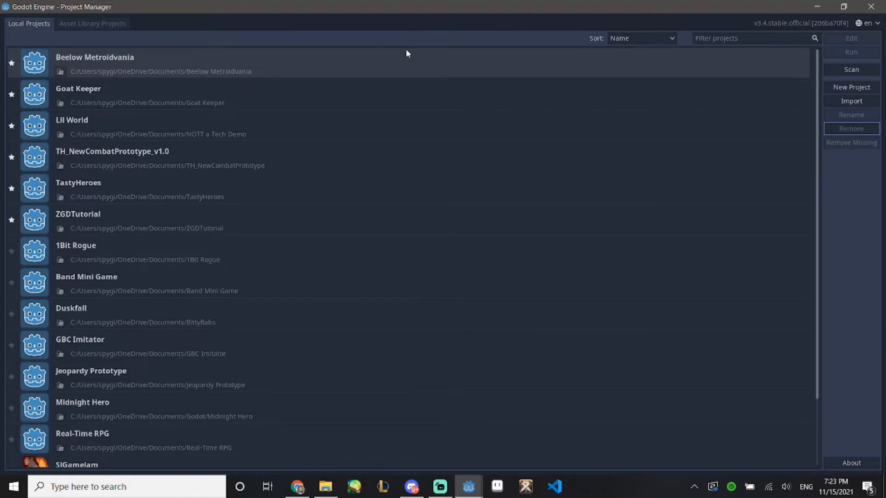
- In the Godot project manager, create the project ZGDWalkthrough in its own new folder with the OpenGL ES 3.0 renderer and open it for editing
scroll(299, 215, "down", 3)
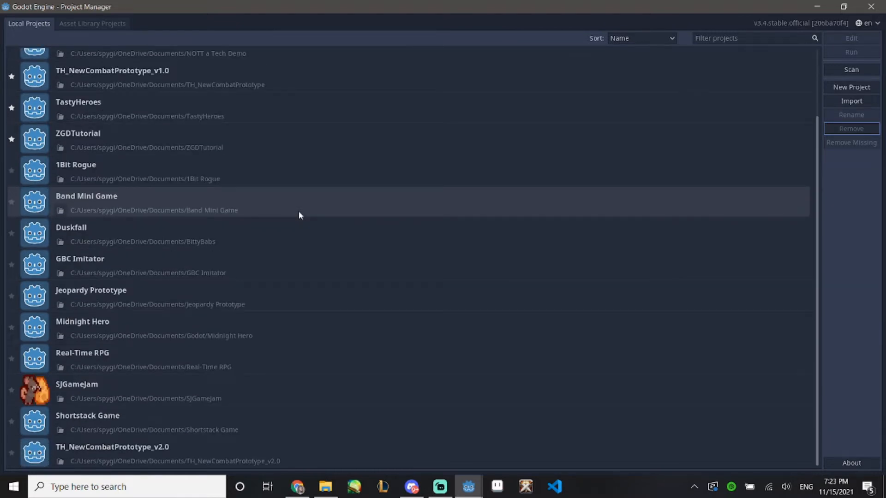
scroll(299, 214, "up", 3)
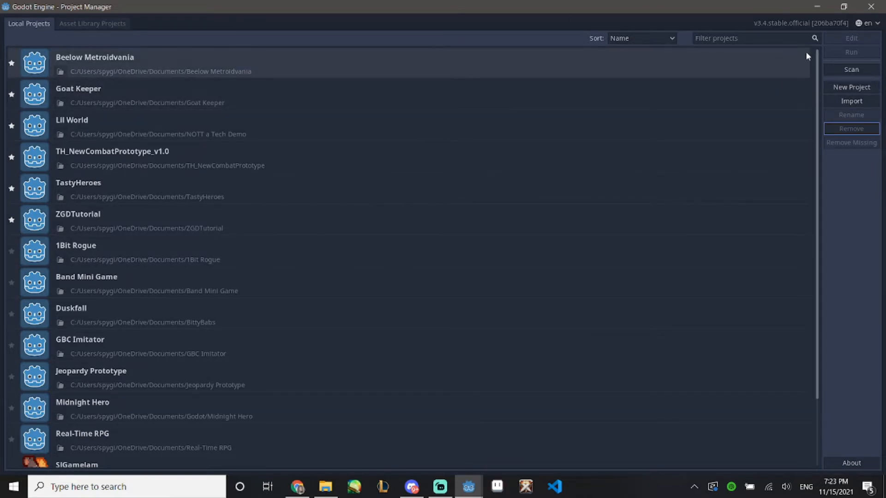
left_click(852, 88)
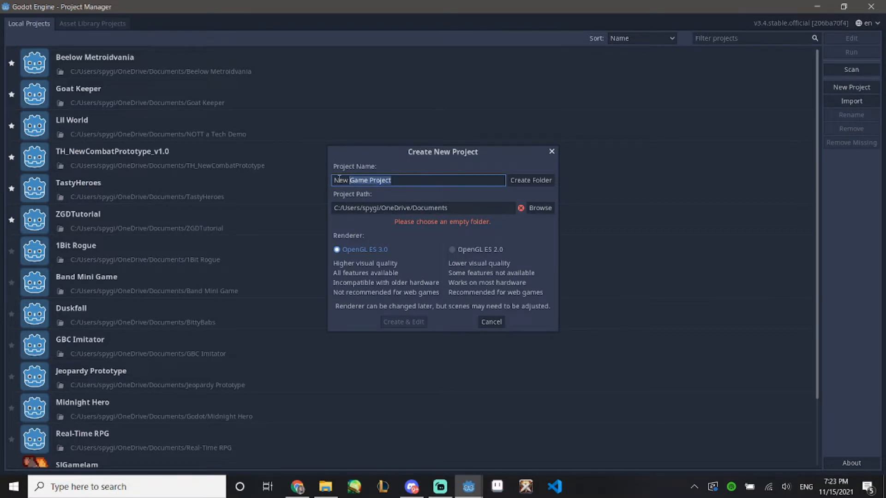
type("ZGD")
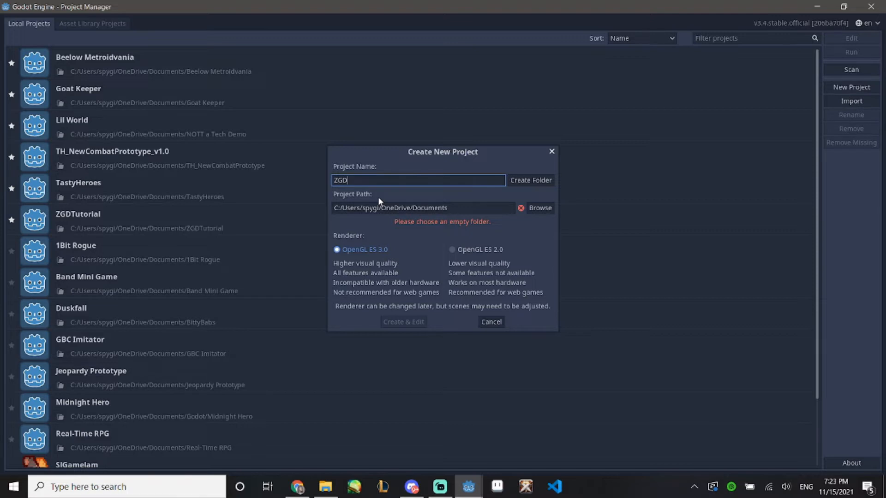
type("Walkthrough")
left_click(531, 180)
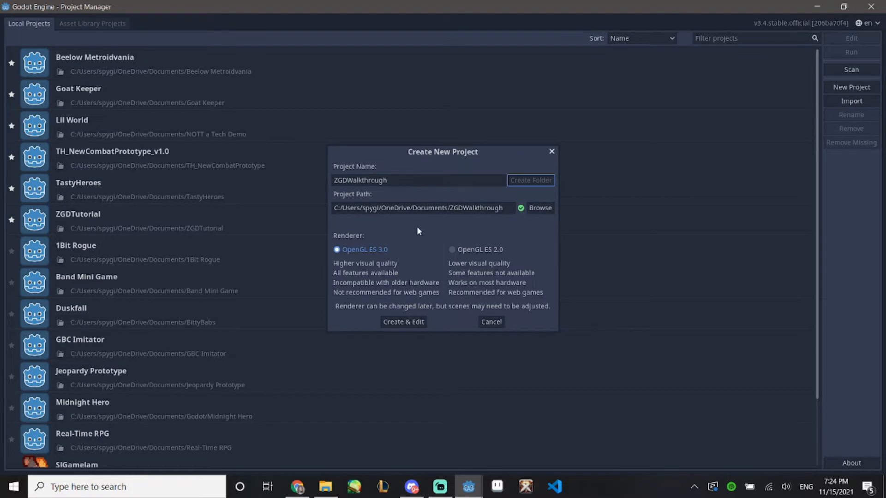
left_click(399, 322)
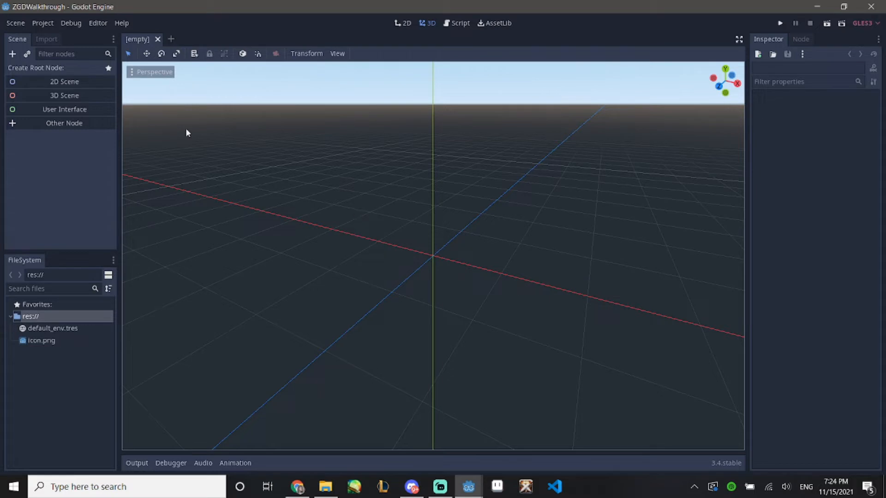
left_click(52, 23)
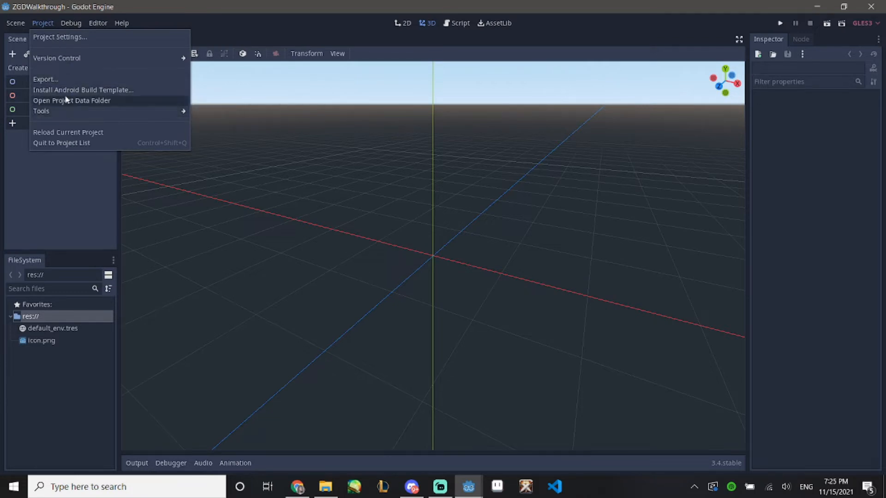
left_click(70, 24)
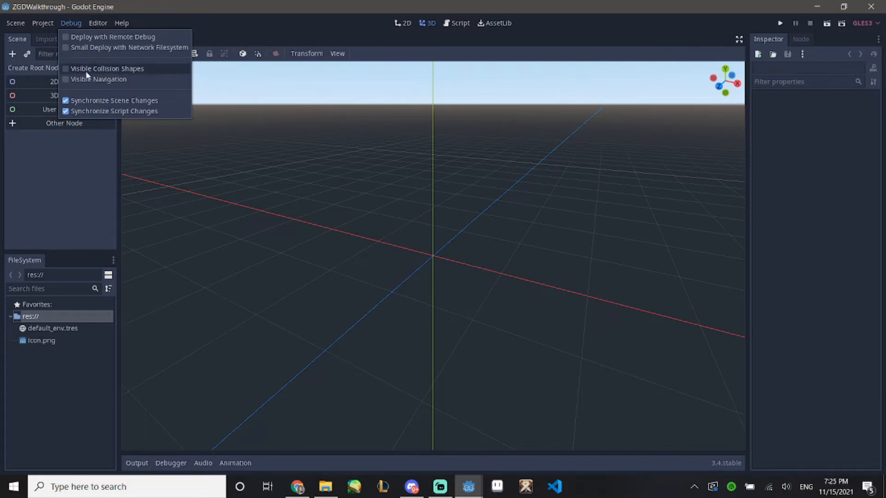
mouse_move(89, 23)
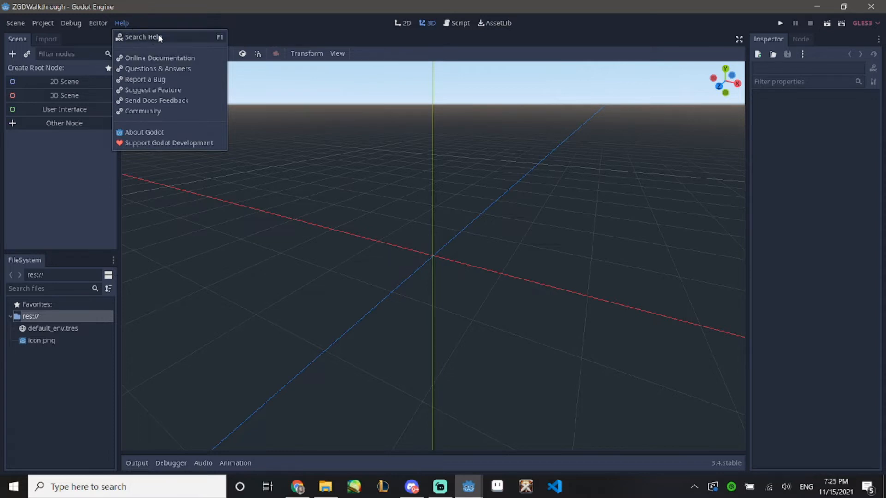
left_click(338, 29)
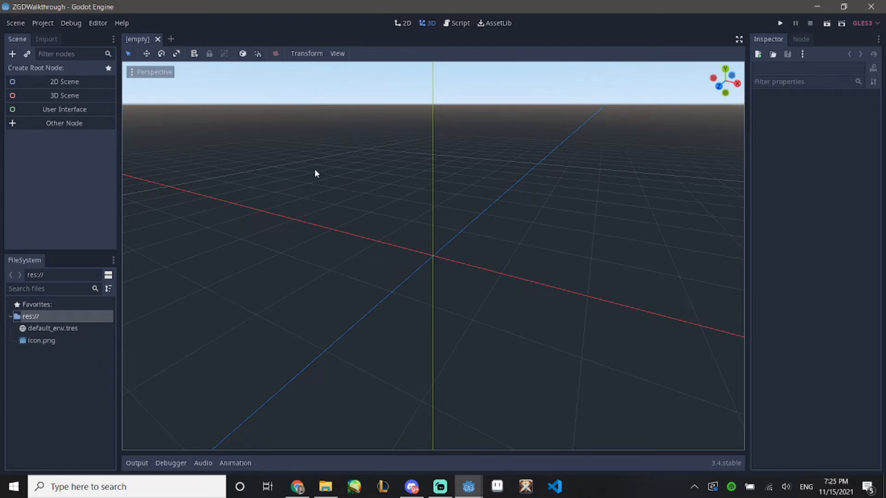
- Look over the empty script editor and leave the main editor in the 2D workspace
left_click(403, 22)
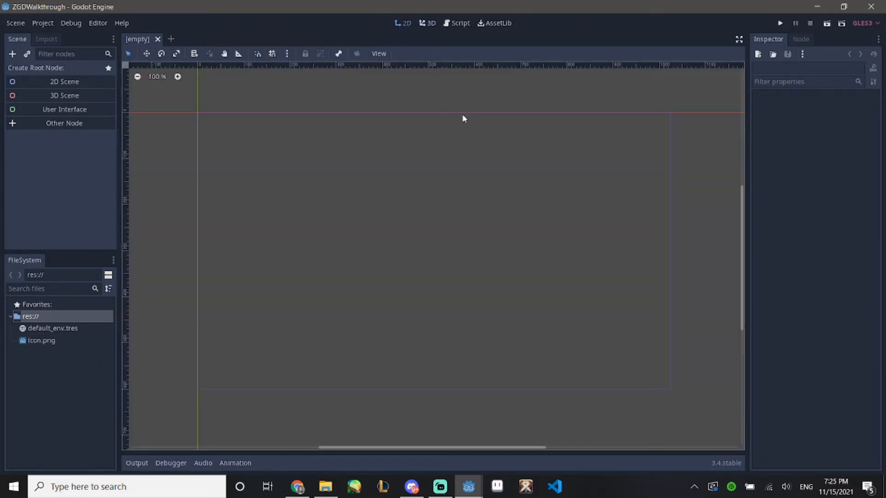
middle_click_drag(208, 167, 354, 314)
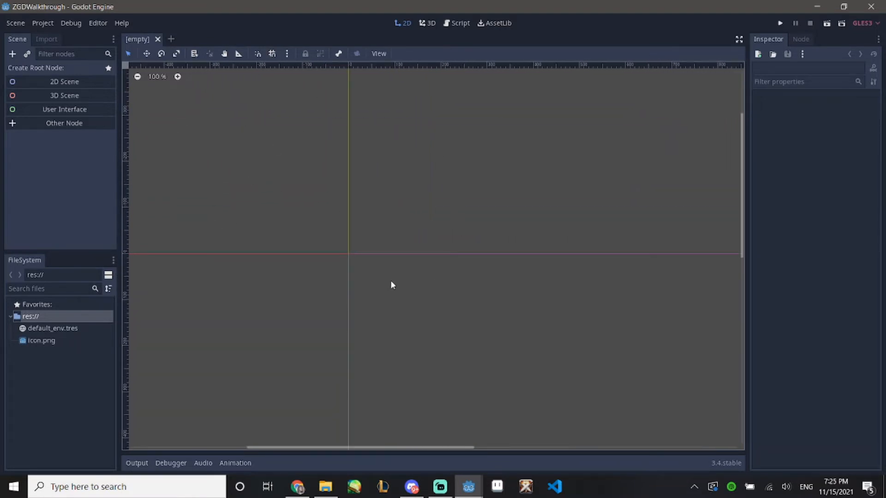
left_click(455, 22)
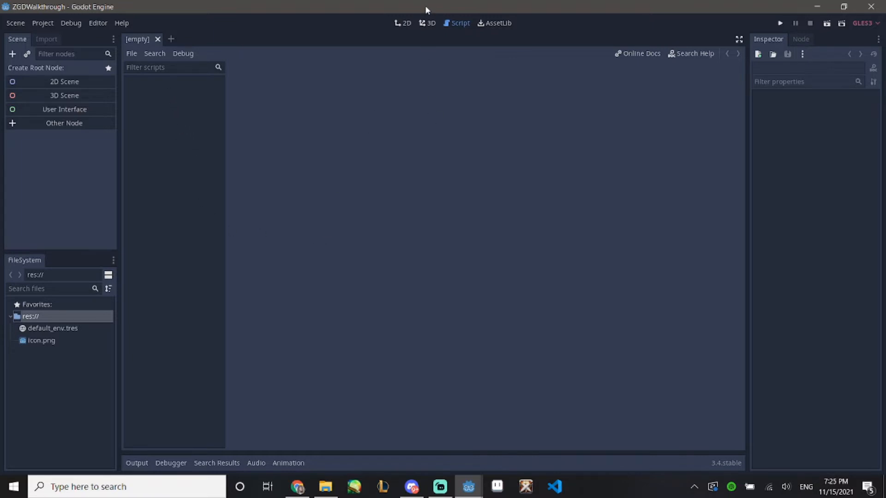
left_click(403, 23)
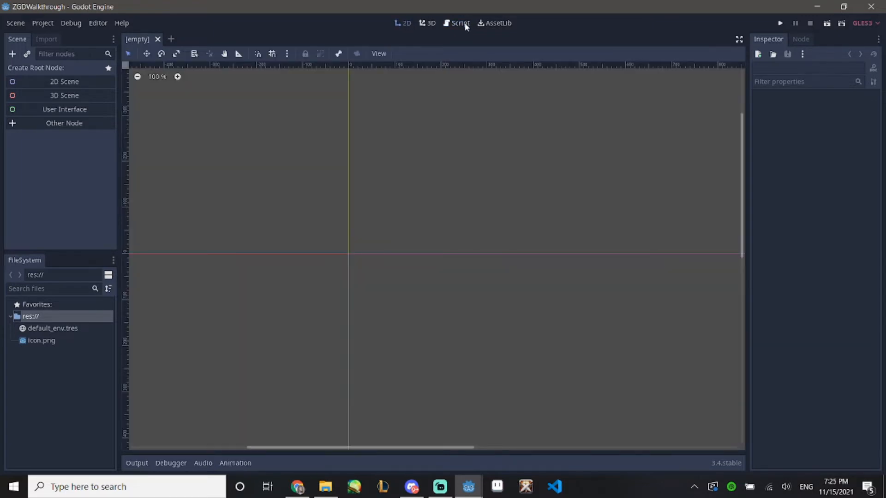
left_click(462, 23)
left_click(403, 23)
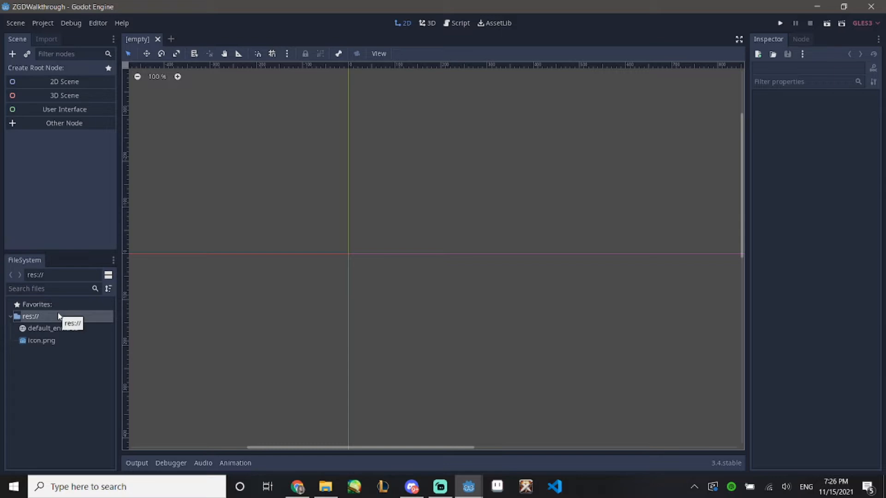
- Examine the options for the res:// folder, the import settings, the node signals area and the project-level commands
right_click(36, 318)
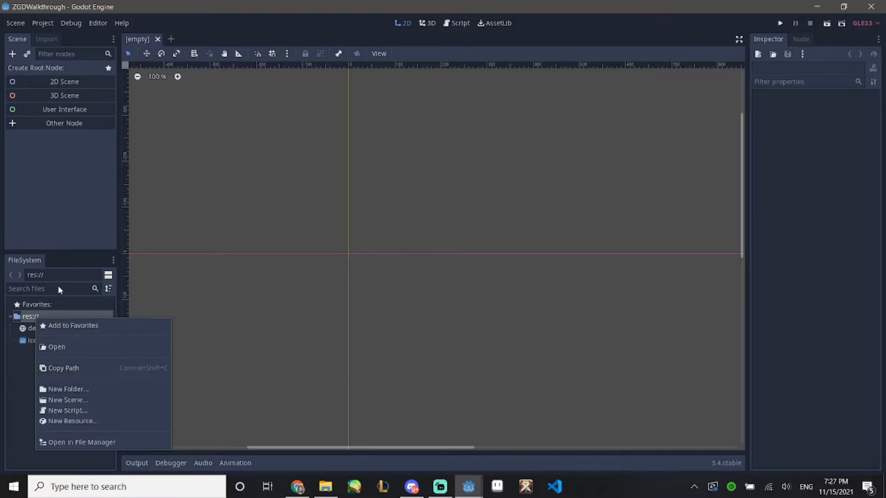
left_click(23, 391)
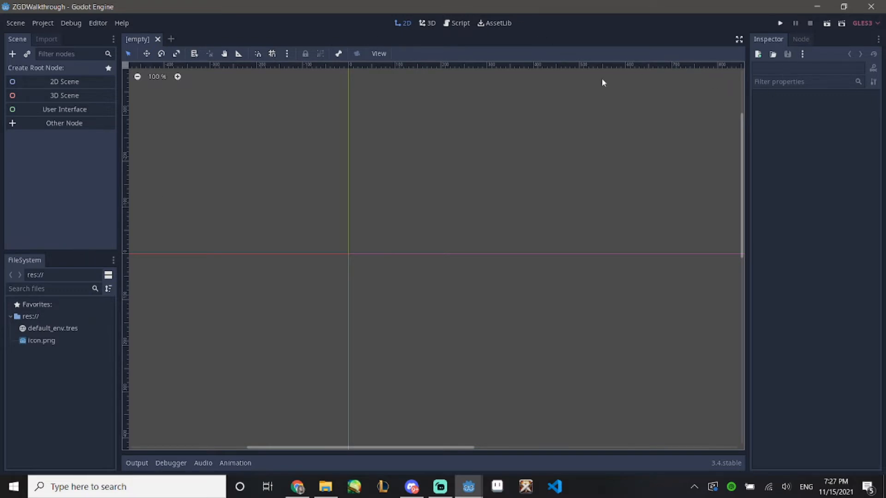
left_click(44, 41)
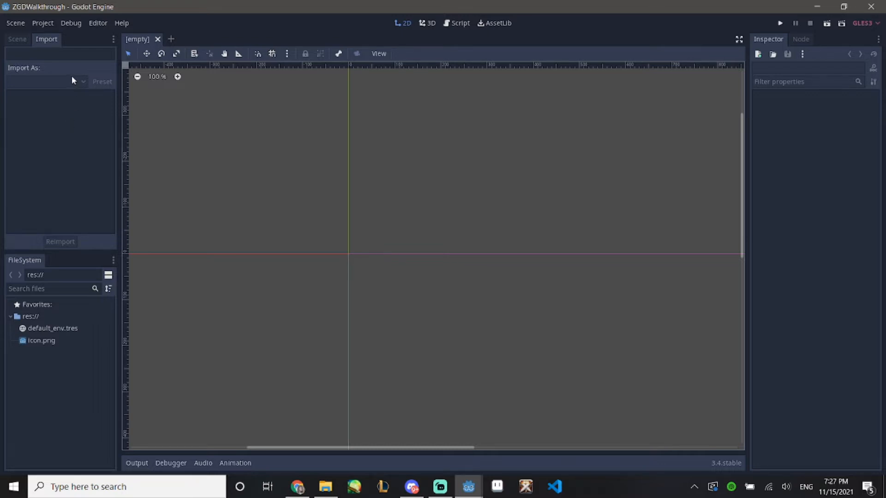
left_click(16, 40)
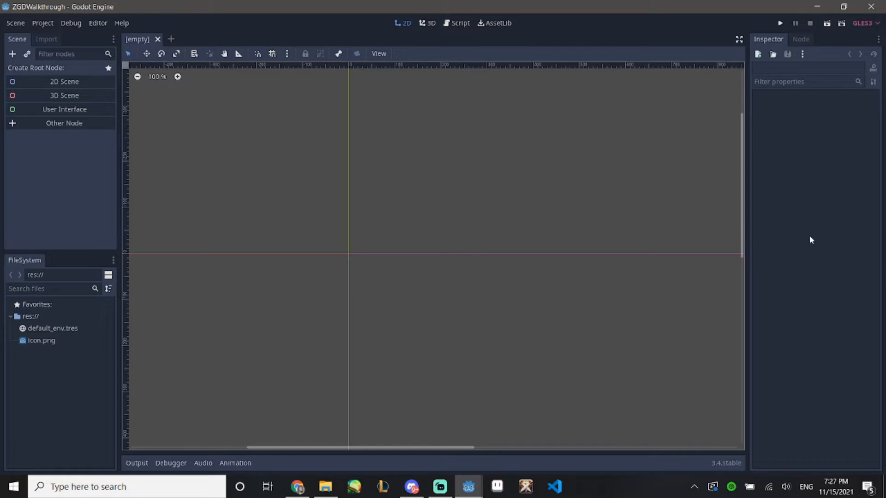
left_click(803, 40)
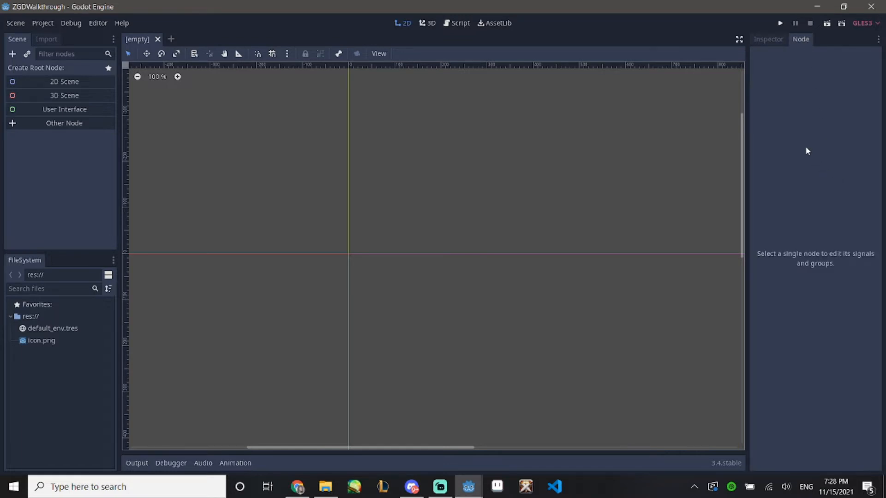
left_click(768, 39)
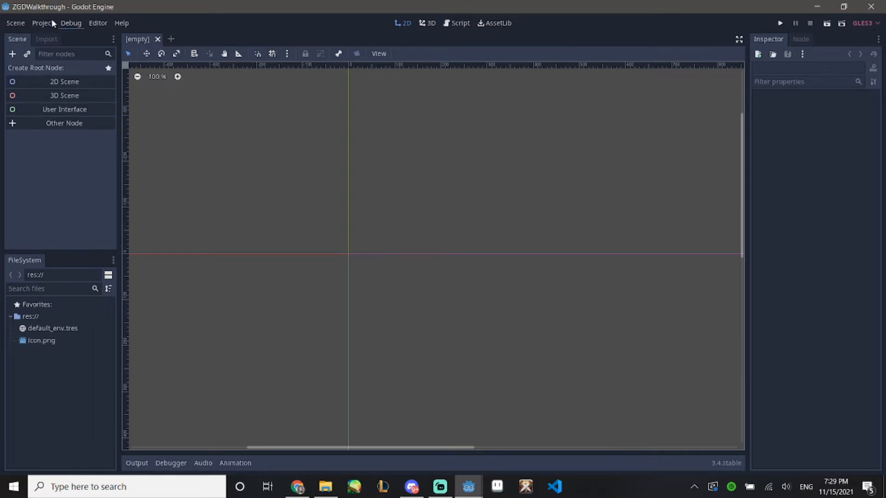
left_click(37, 29)
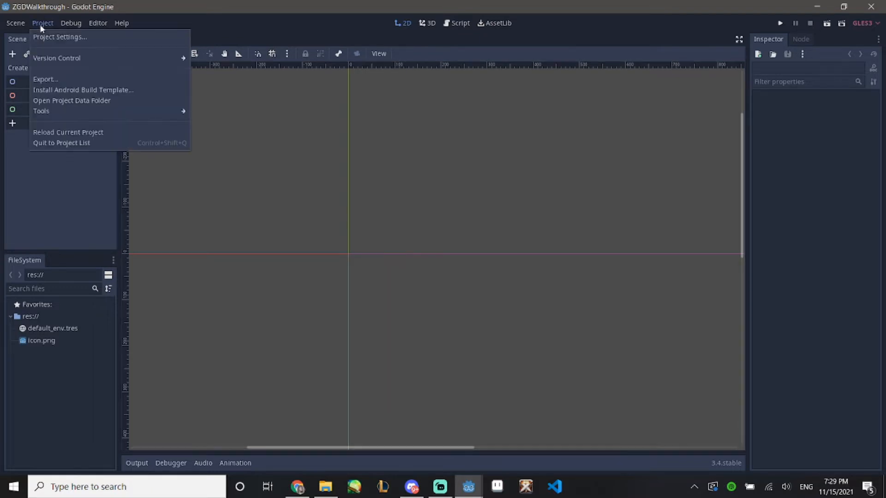
left_click(57, 205)
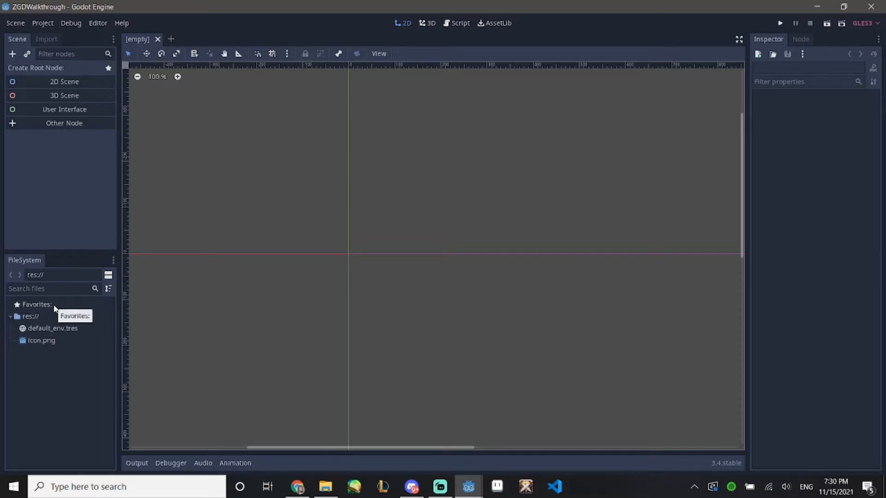
- Create two folders named Assets and Scenes in the project root res://
right_click(37, 317)
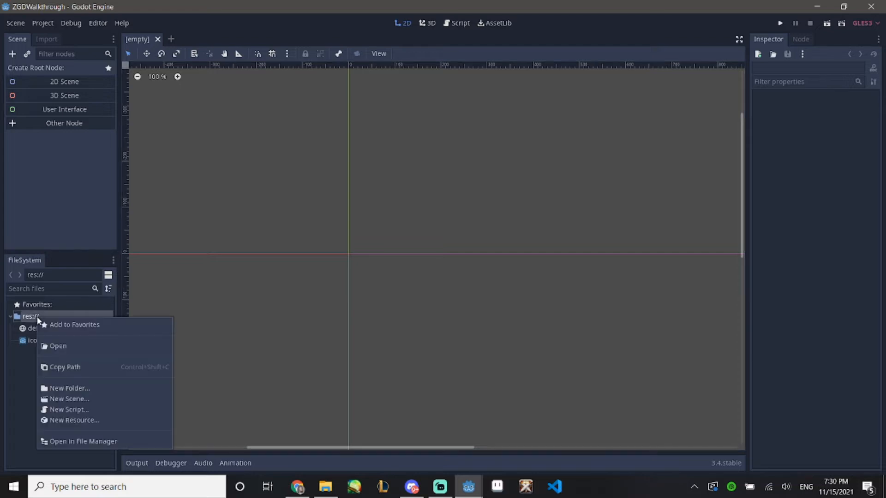
left_click(75, 389)
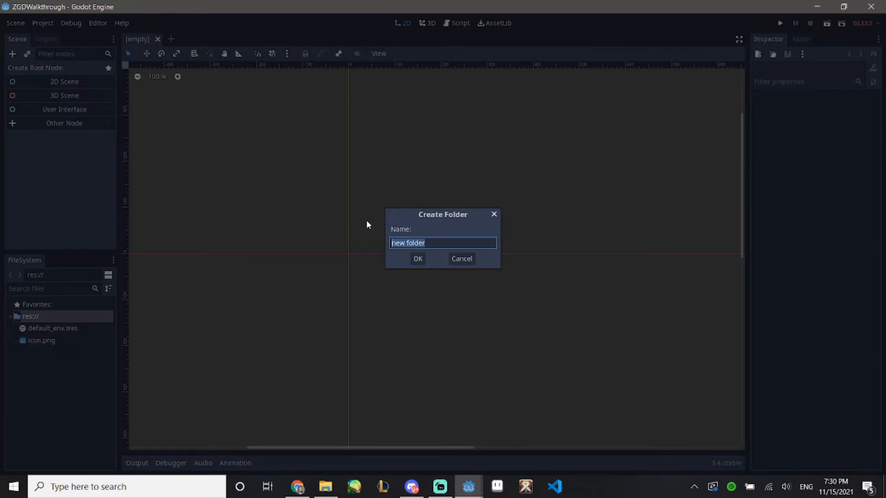
type("Assets")
key("Return")
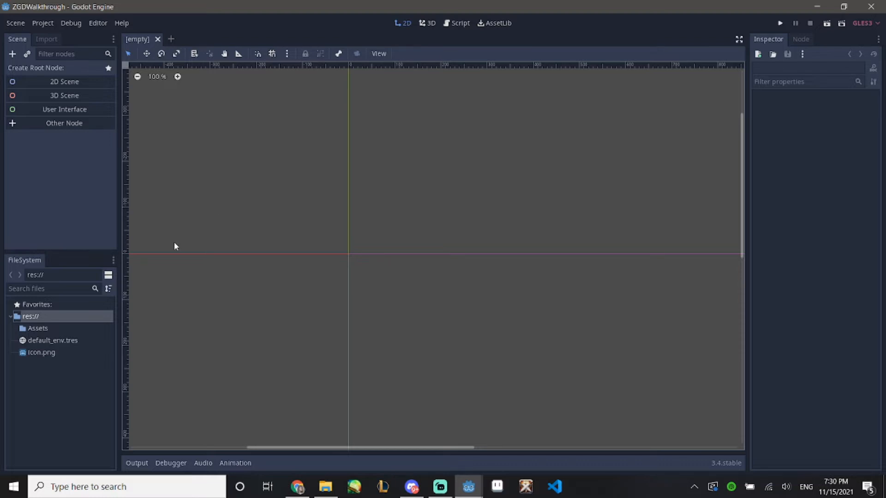
right_click(46, 318)
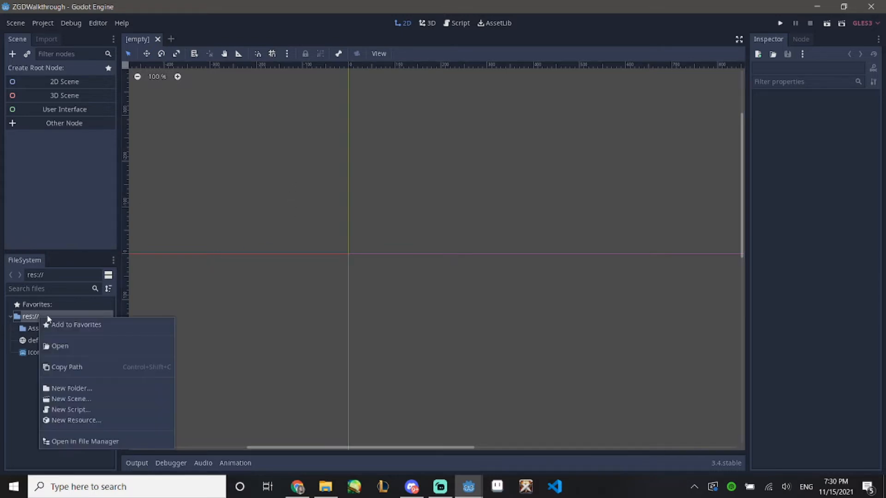
left_click(84, 391)
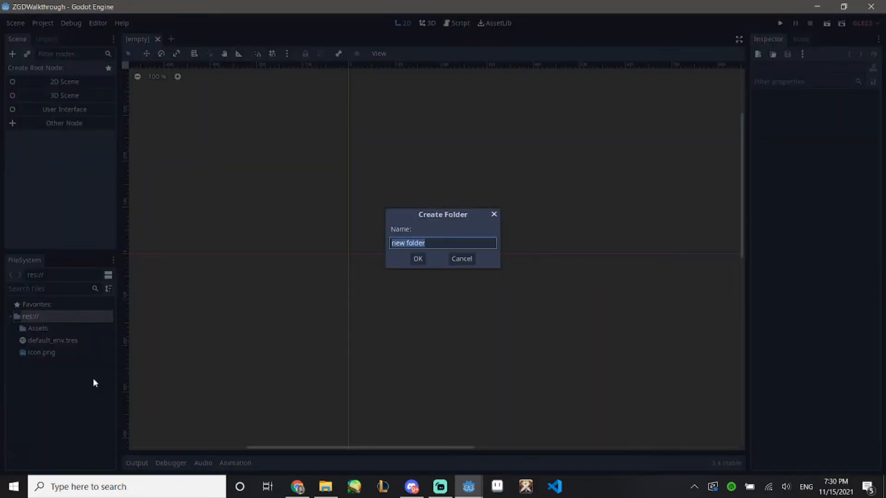
type("Scenes")
key("Return")
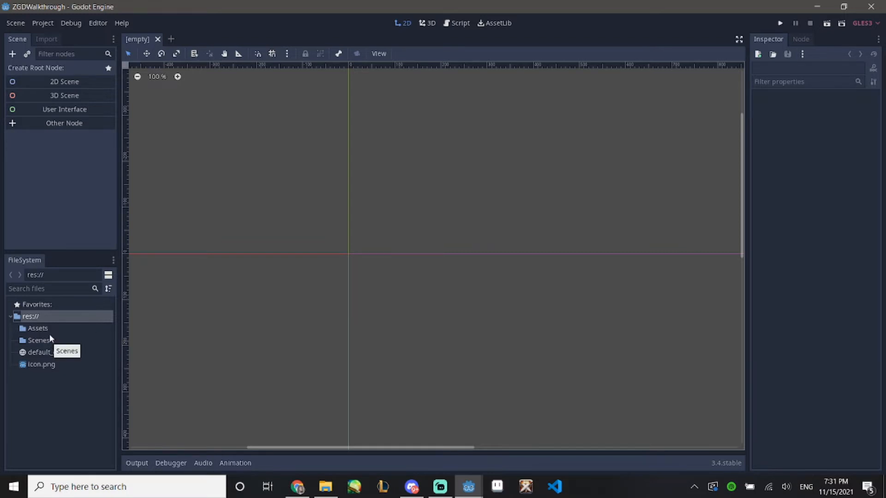
- Create a folder named Script in the project root res:// and rename it to Scripts
right_click(39, 319)
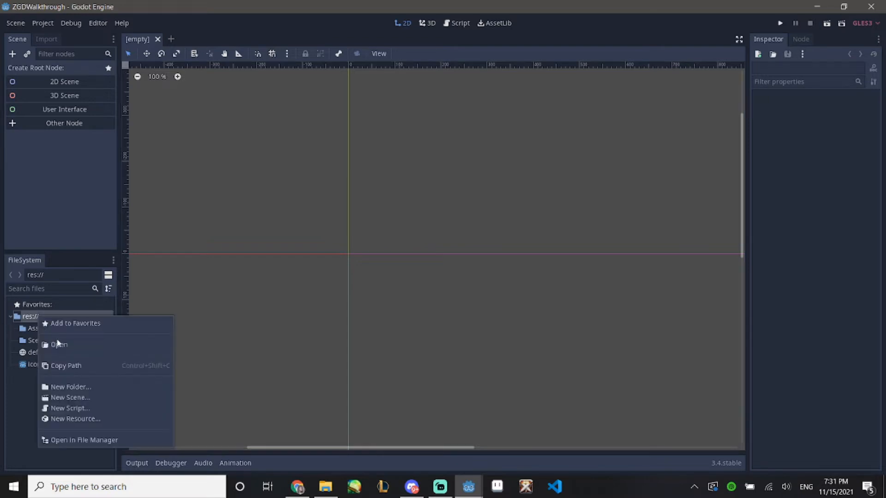
left_click(74, 385)
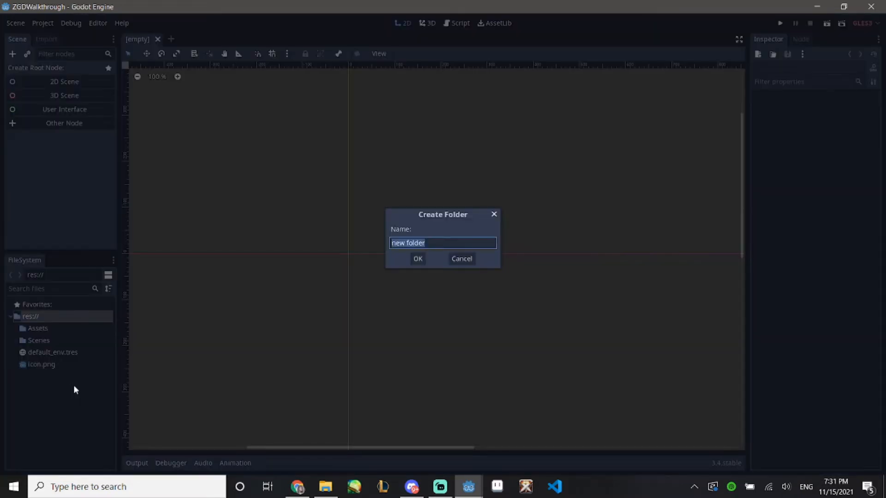
type("Script")
key("Return")
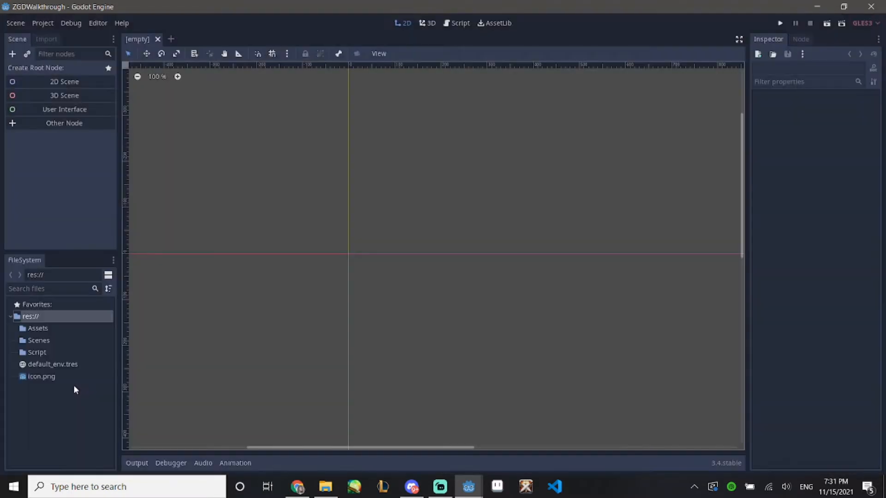
right_click(47, 352)
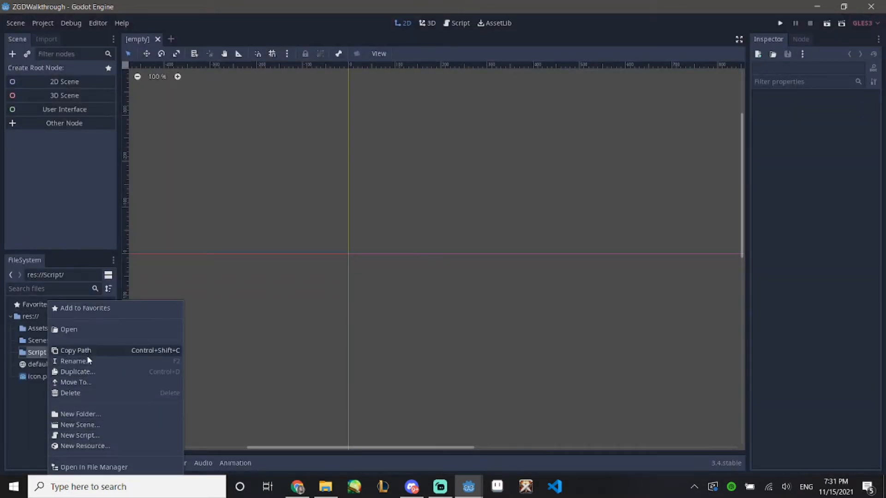
left_click(73, 361)
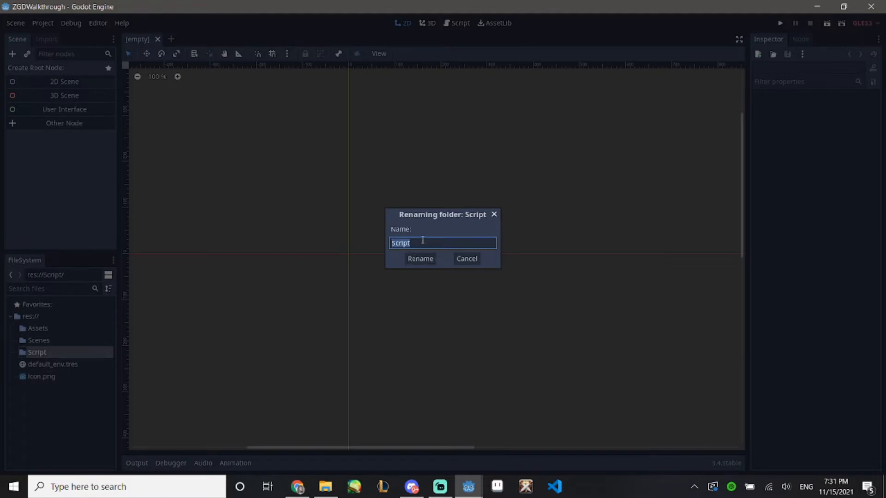
key("End")
type("s")
key("Return")
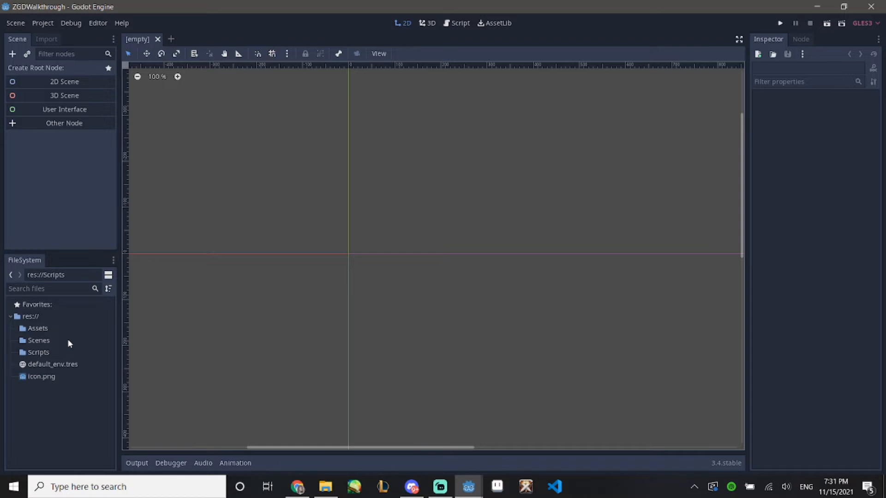
- Open the project's Assets folder in the system file manager and clear the other windows off the desktop
right_click(38, 330)
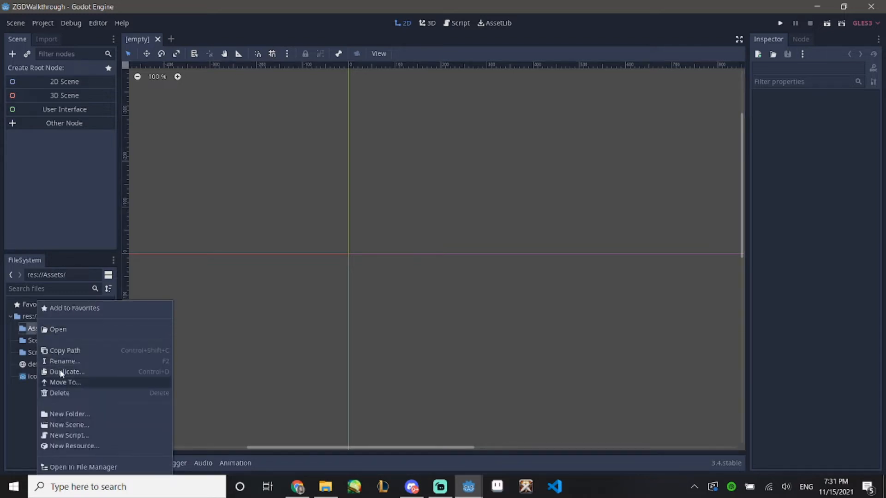
left_click(70, 468)
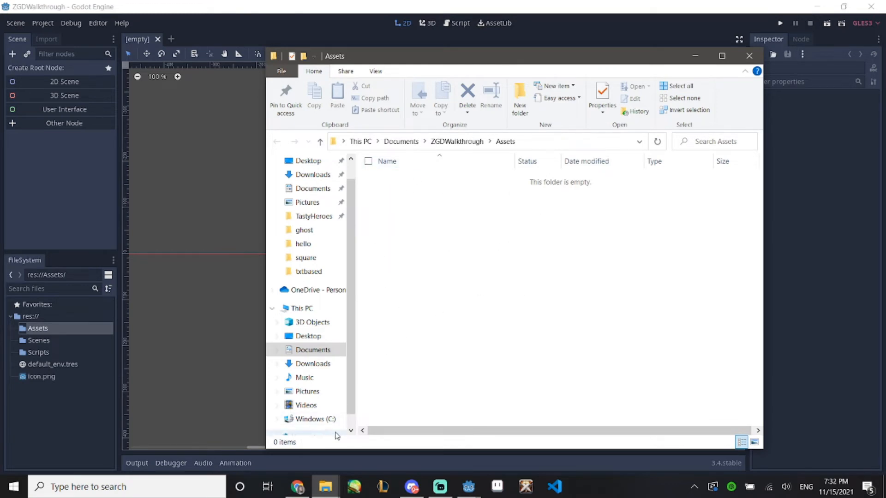
mouse_move(338, 490)
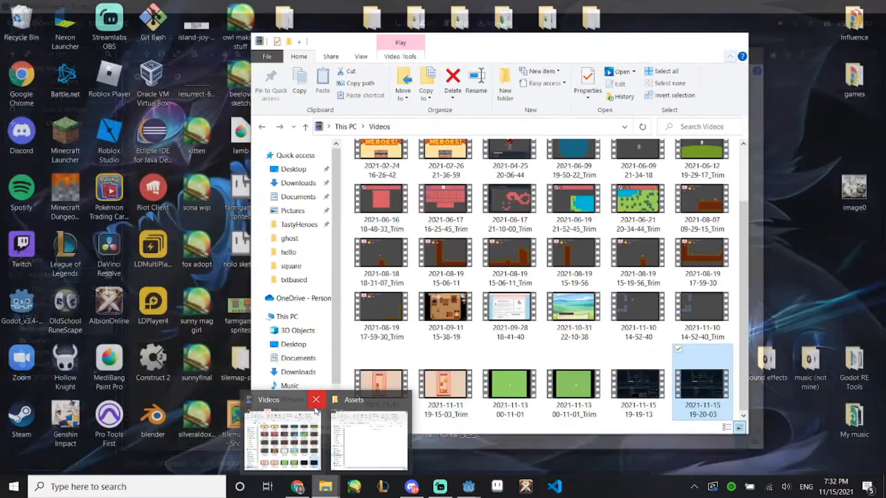
left_click(314, 400)
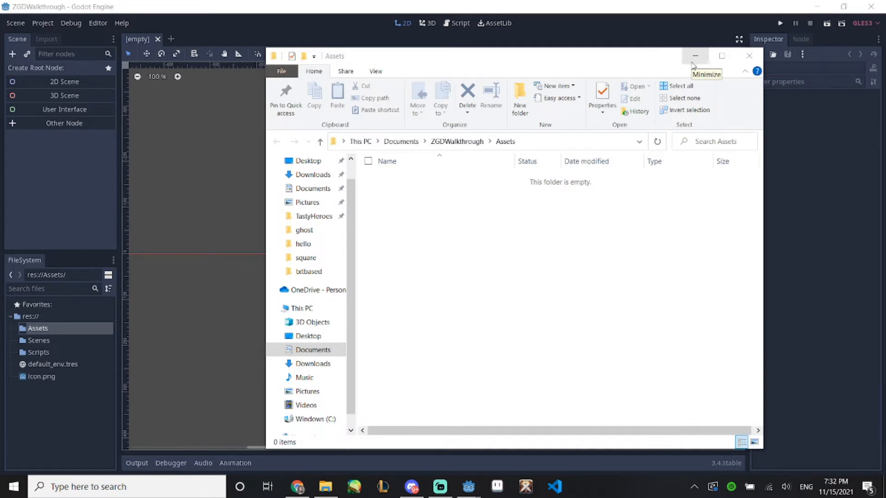
left_click(817, 7)
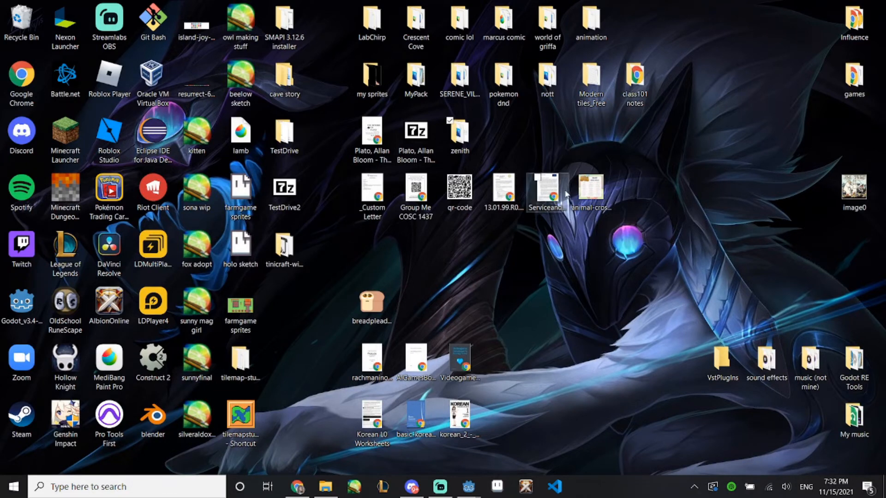
- Open the tutorial's source images from the desktop folder zenith, under zgdtutorial and Assets
double_click(466, 137)
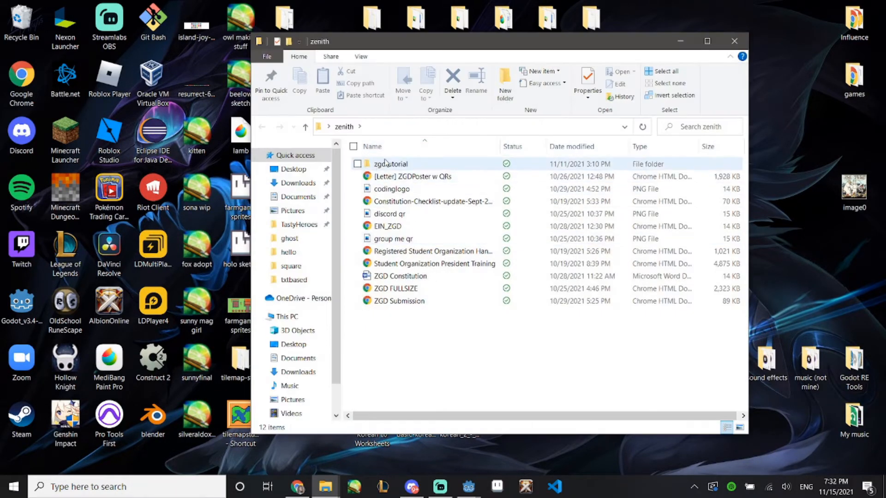
double_click(429, 165)
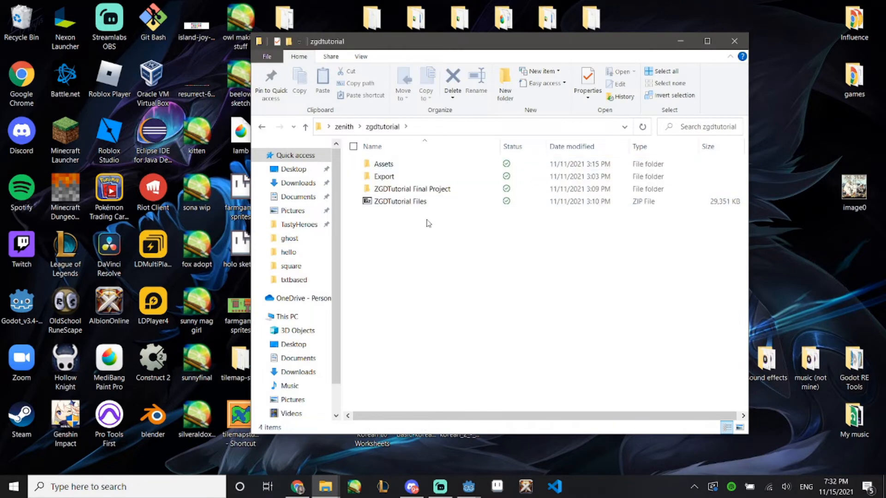
double_click(396, 166)
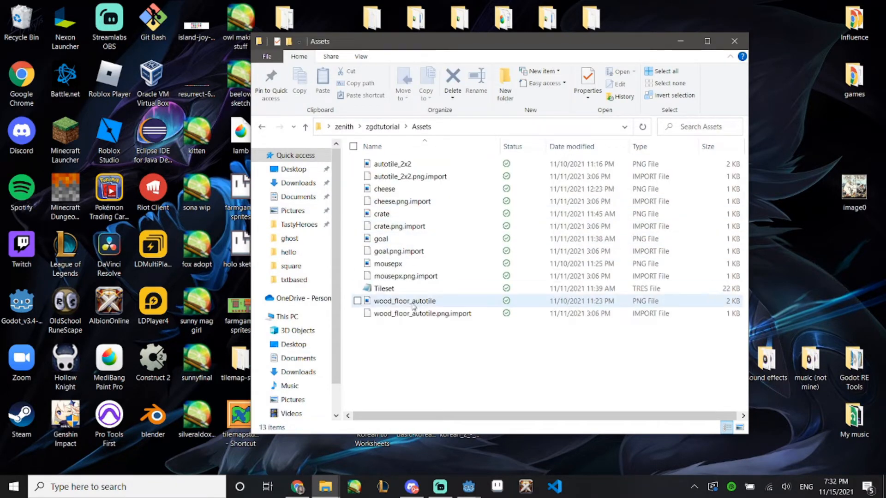
- Copy the files autotile_2x2, cheese, goal, mousepx, Tileset and wood_floor_autotile from the zgdtutorial Assets folder and close that folder
left_click(388, 168)
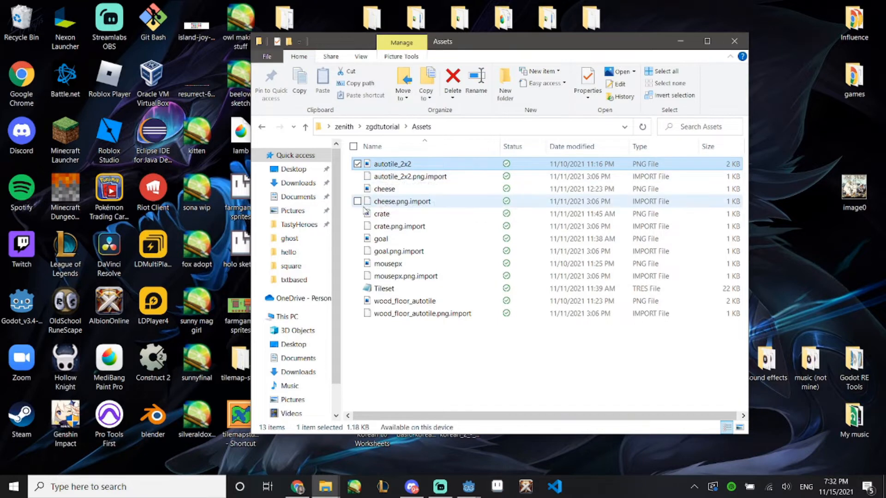
left_click(386, 190, "ctrl")
left_click(381, 239, "ctrl")
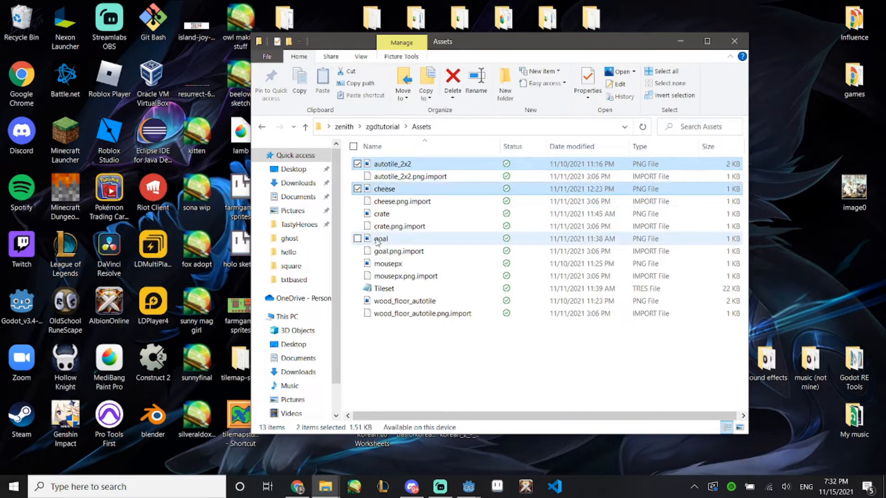
left_click(378, 266, "ctrl")
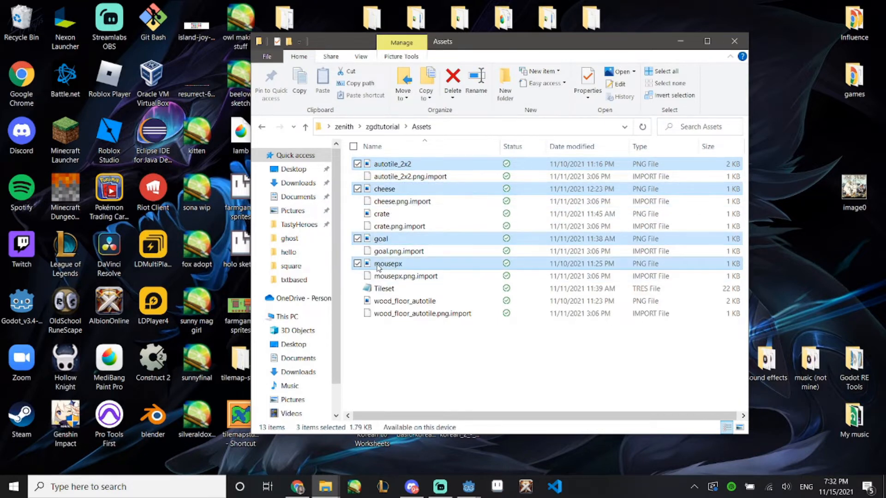
left_click(384, 290, "ctrl")
left_click(388, 301, "ctrl")
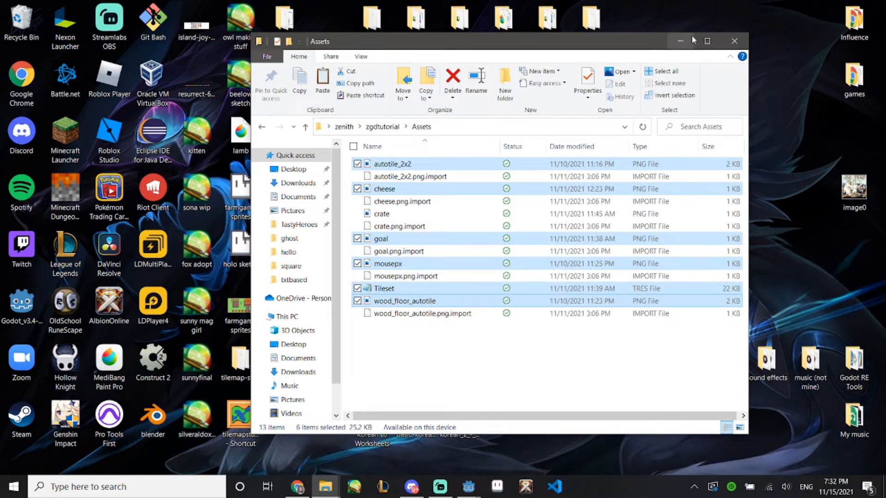
left_click(735, 41)
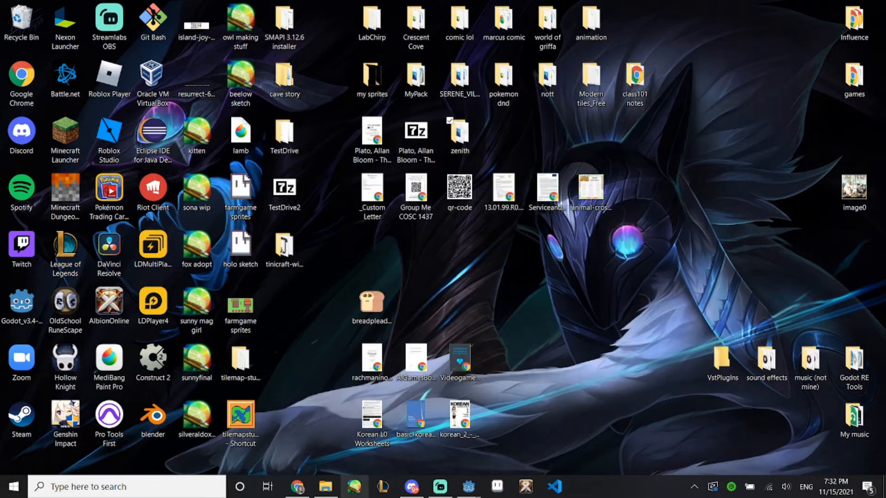
- Paste the copied files into the Assets folder of ZGDWalkthrough and minimize the file manager window
left_click(325, 487)
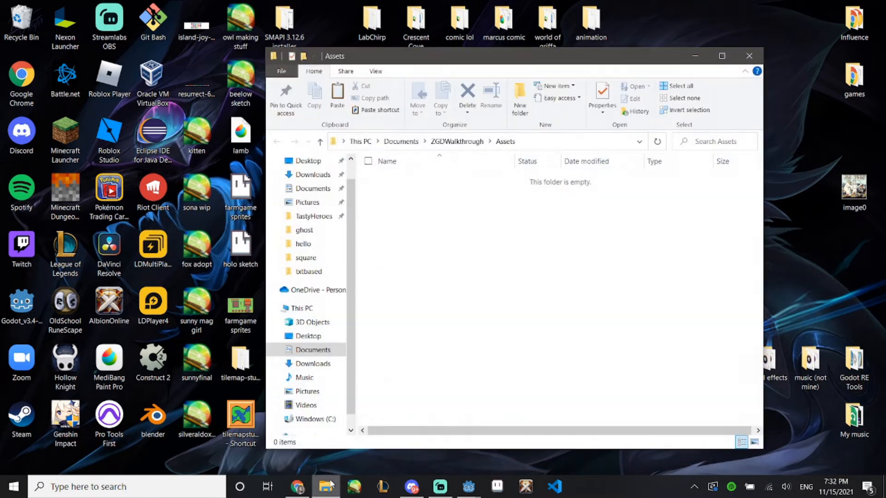
right_click(441, 292)
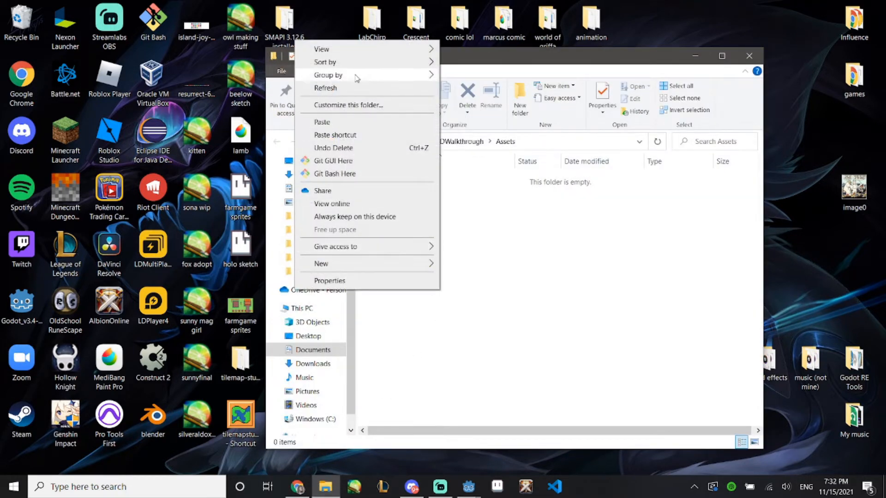
left_click(331, 122)
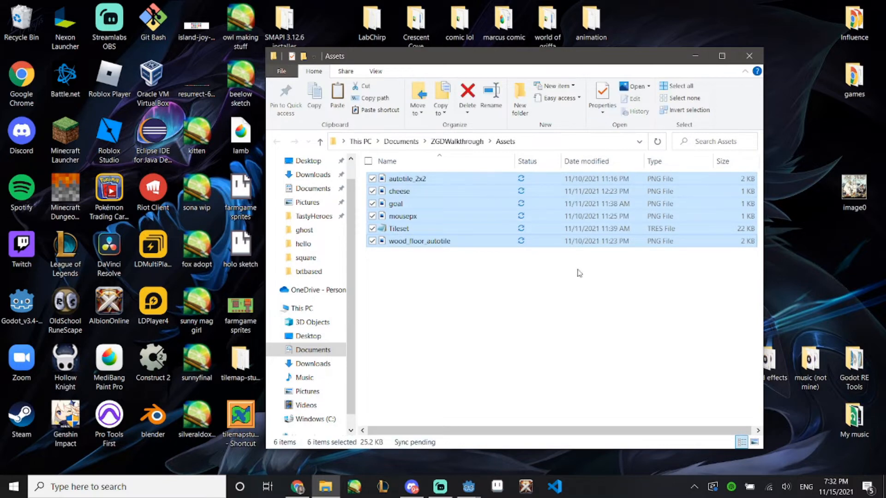
left_click(543, 332)
left_click(697, 56)
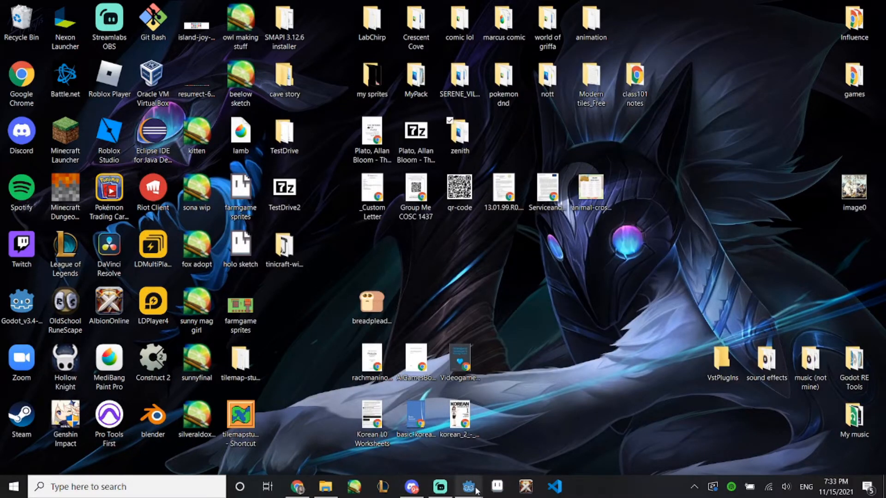
- Switch back to the ZGDWalkthrough project in Godot and expand the Assets folder in the project files
mouse_move(468, 486)
left_click(511, 442)
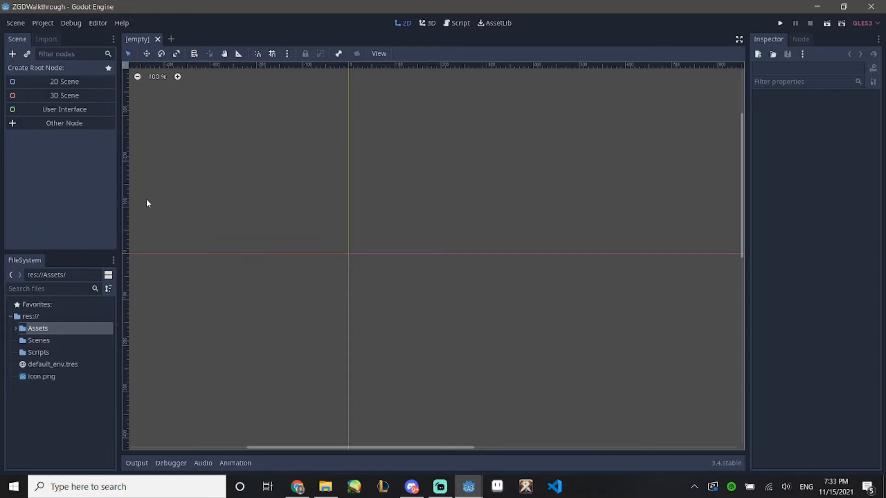
left_click(17, 329)
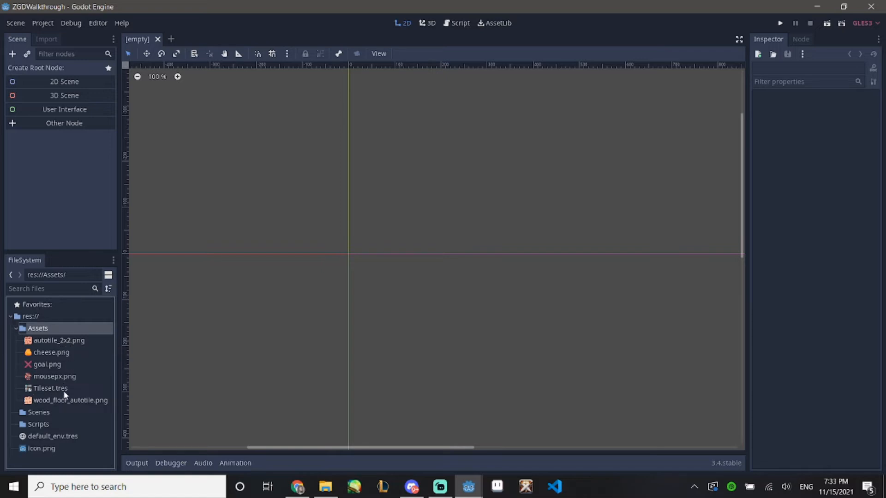
left_click(59, 346)
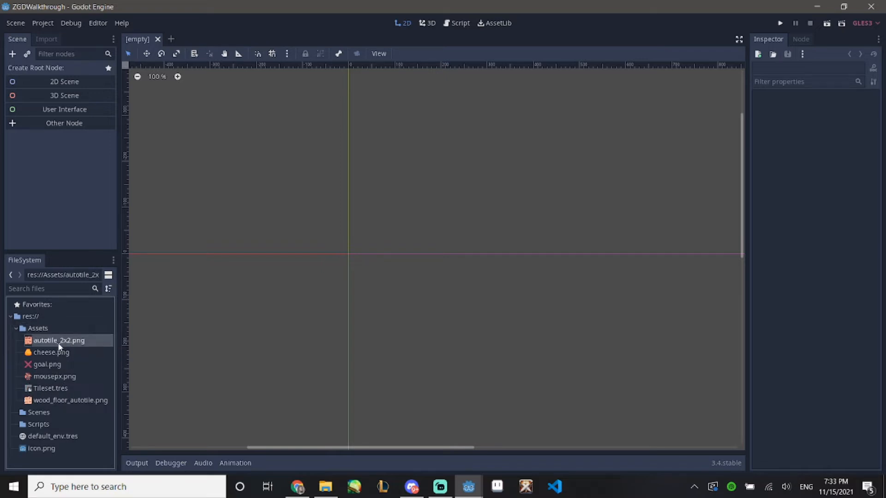
left_click(52, 375)
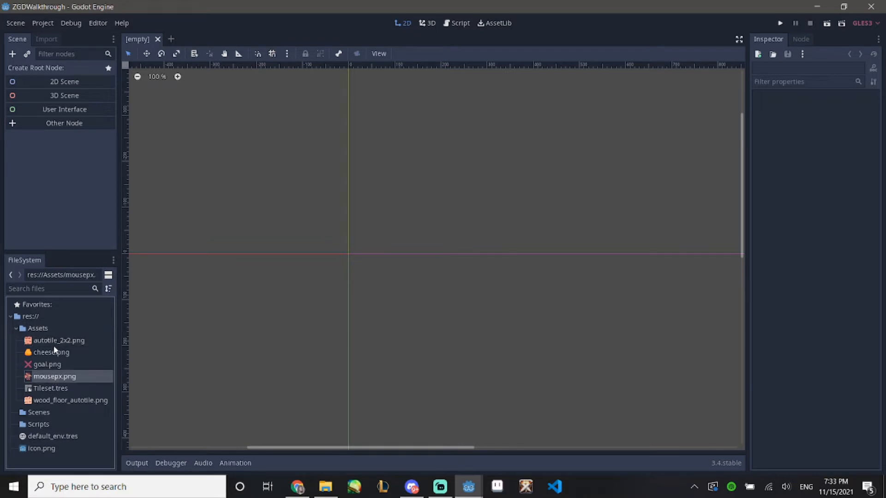
left_click(54, 348)
left_click(56, 343)
left_click(55, 354, "ctrl")
left_click(58, 366, "ctrl")
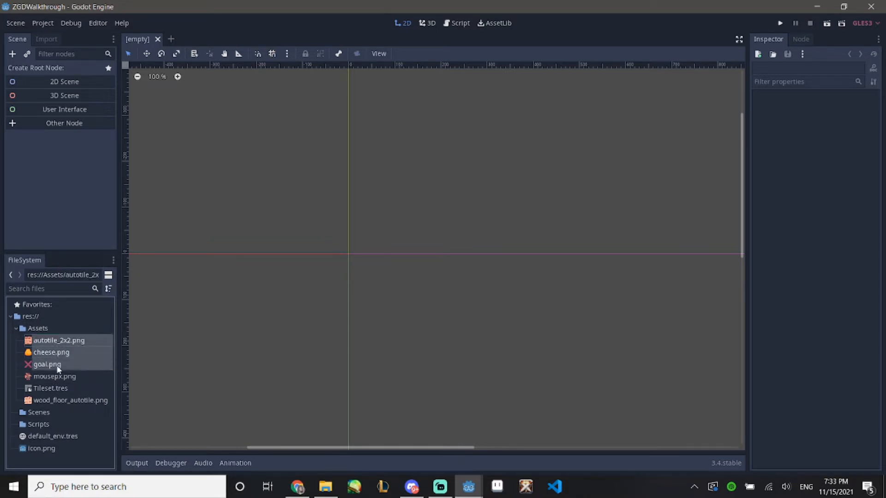
left_click(58, 378, "ctrl")
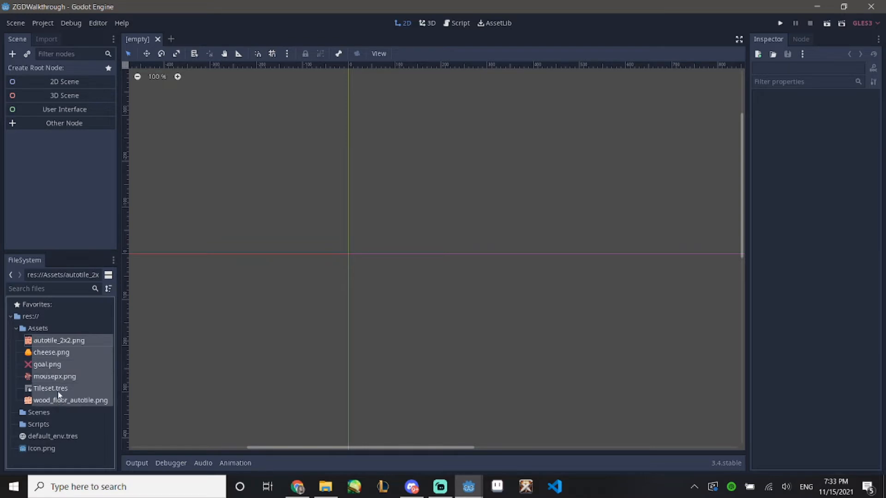
left_click(58, 353)
- Reimport autotile_2x2.png, cheese.png, goal.png, mousepx.png and wood_floor_autotile.png together with the 2D Pixel preset, then return to the scene tree
left_click(59, 344)
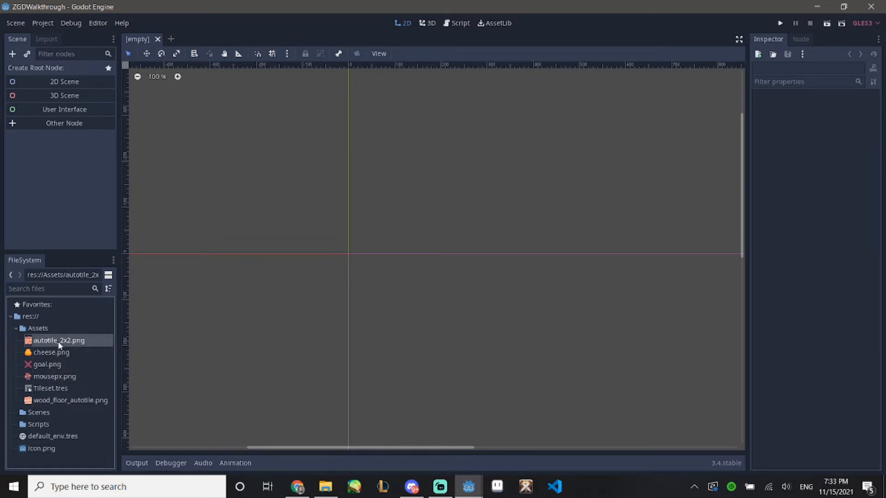
left_click(59, 343, "ctrl")
left_click(61, 340, "ctrl")
left_click(61, 353, "ctrl")
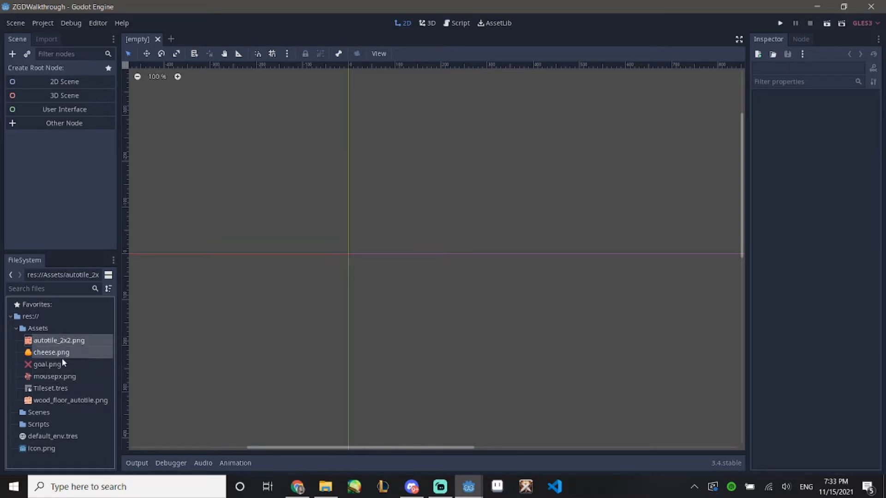
left_click(61, 364, "ctrl")
left_click(62, 376, "ctrl")
left_click(71, 403, "ctrl")
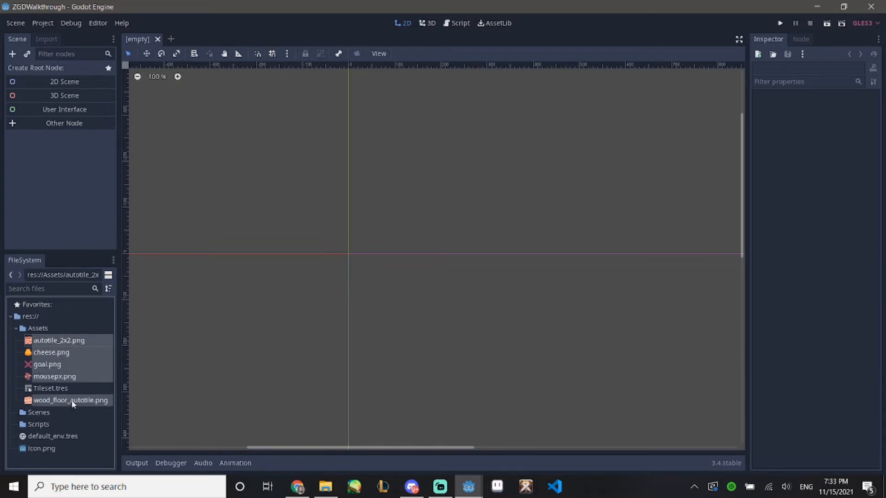
left_click(47, 40)
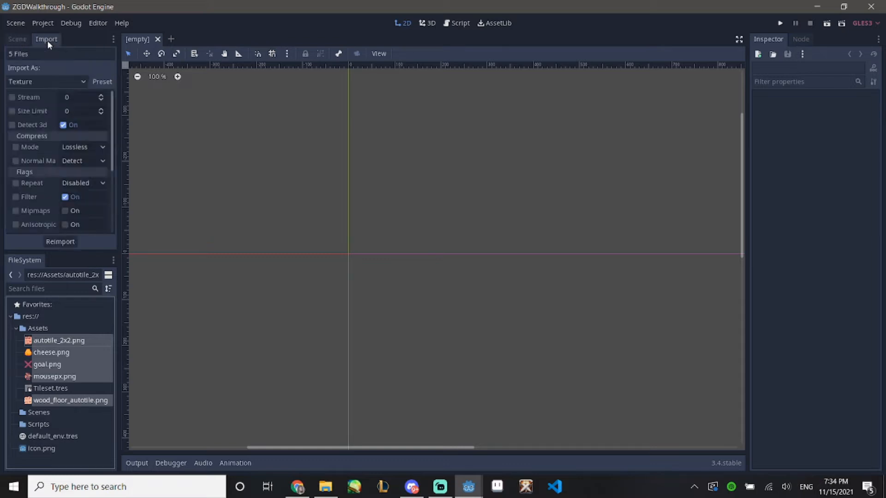
left_click(102, 81)
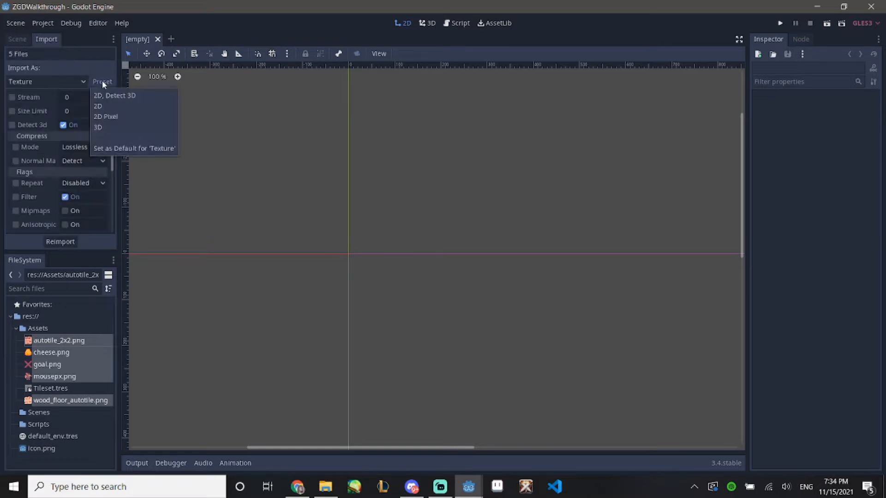
left_click(115, 116)
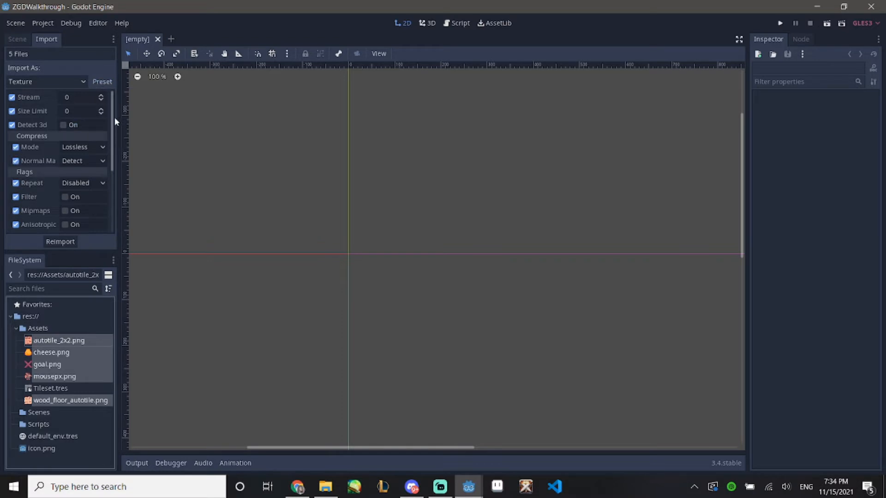
left_click(64, 243)
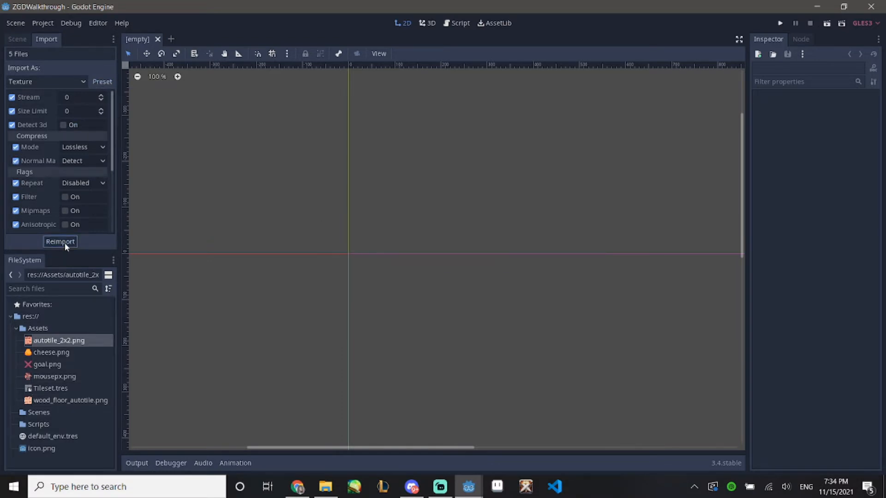
left_click(13, 38)
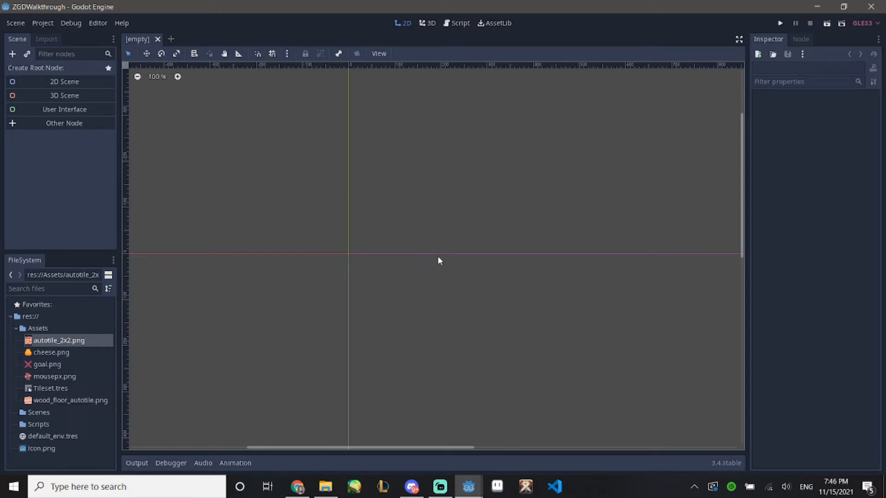
- Open the Project Settings and look over the General, Input Map and AutoLoad sections
left_click(41, 23)
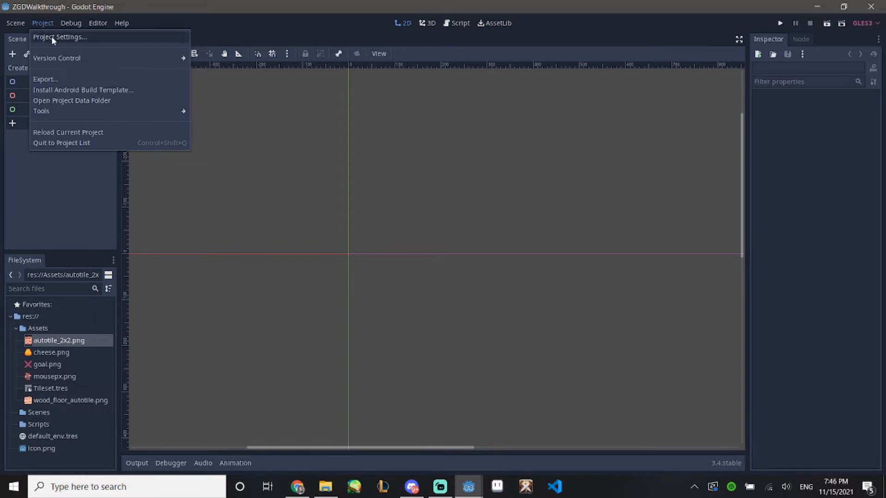
left_click(52, 37)
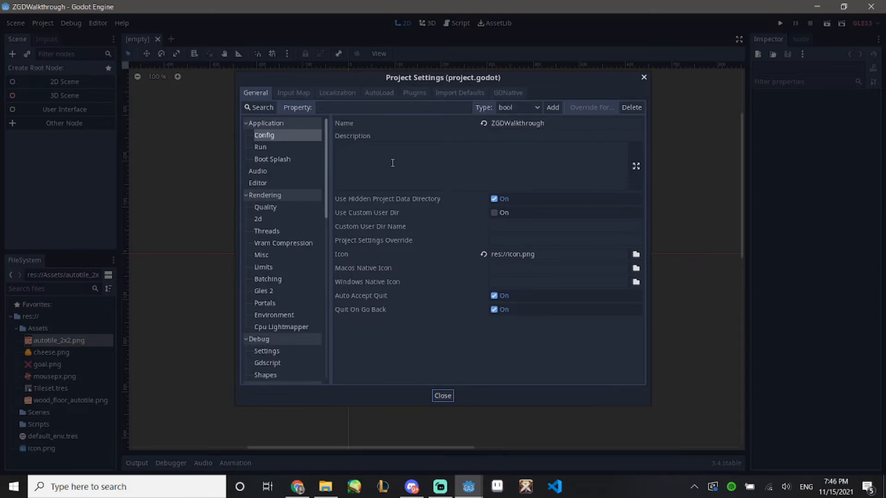
left_click(305, 93)
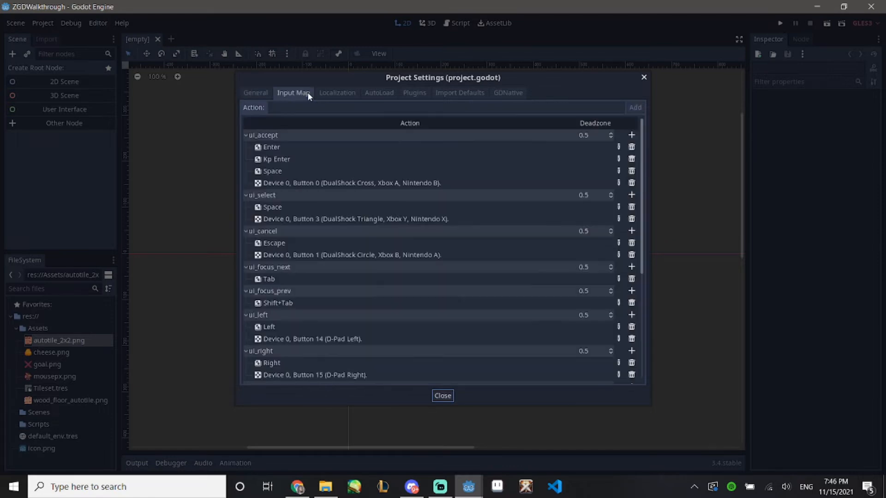
left_click(386, 90)
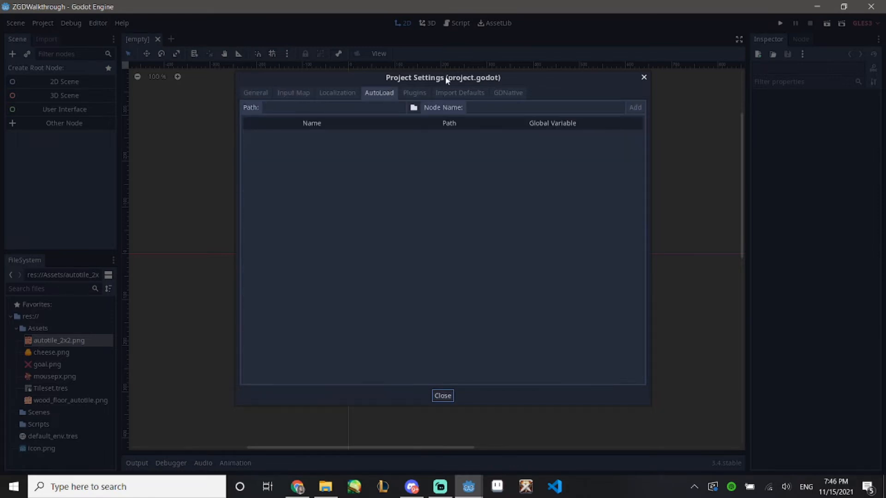
left_click(256, 94)
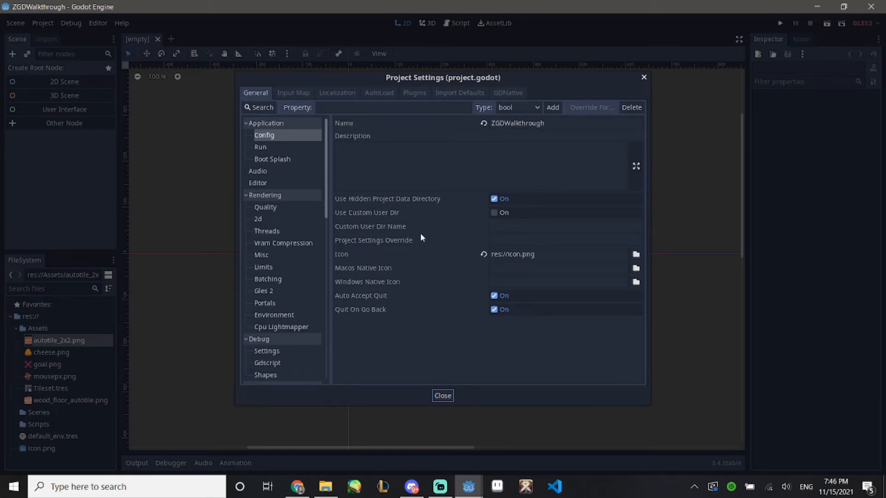
left_click(283, 94)
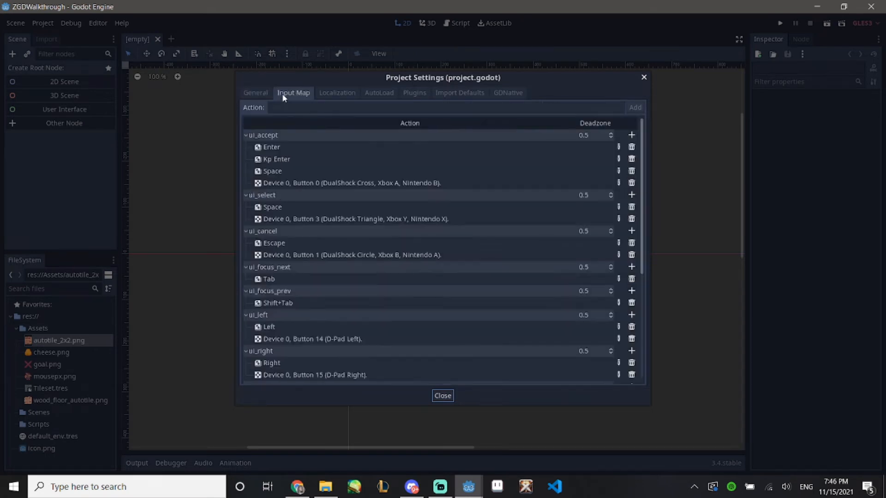
- Set the project's display window size to a width of 277 and a height of 144
left_click(256, 93)
left_click_drag(327, 162, 329, 271)
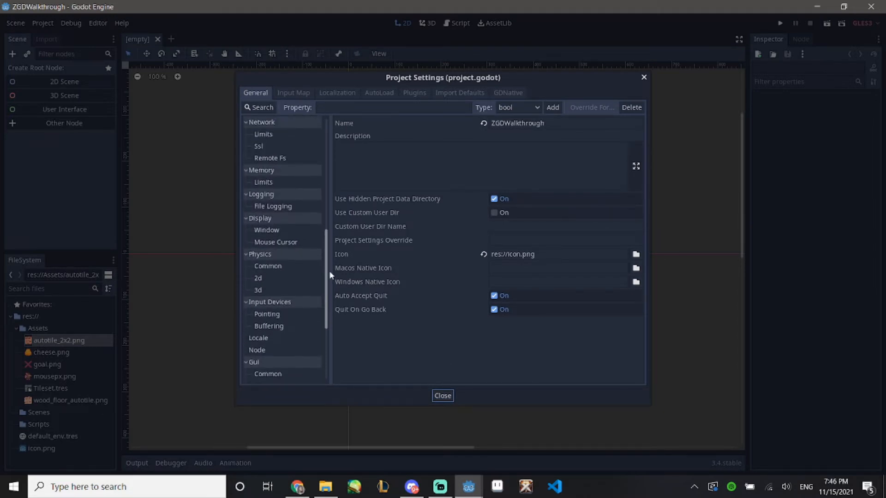
left_click(265, 232)
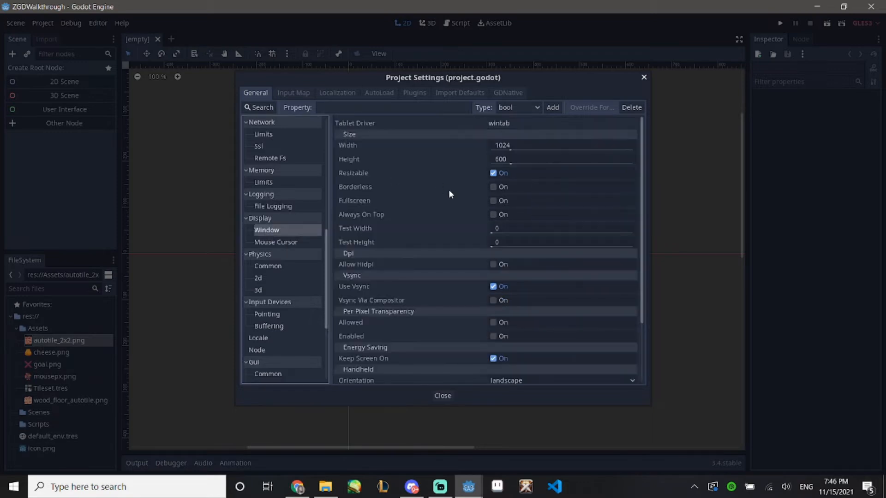
left_click(502, 145)
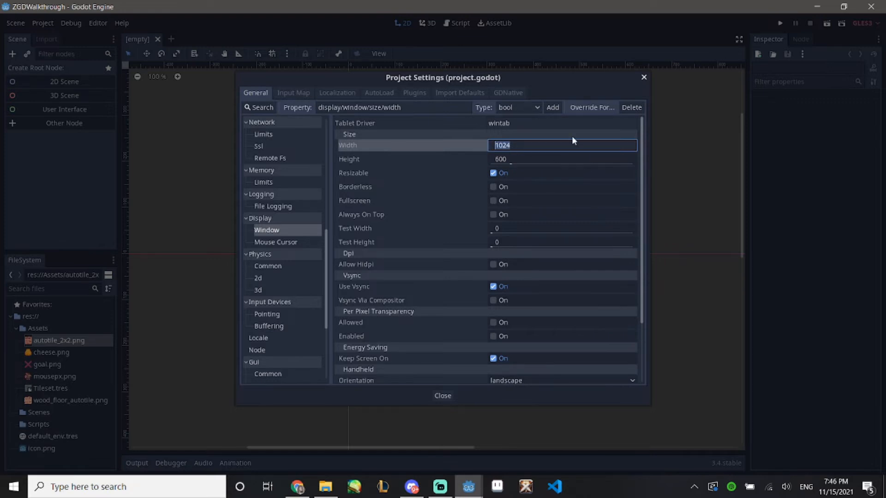
type("277")
left_click(496, 159)
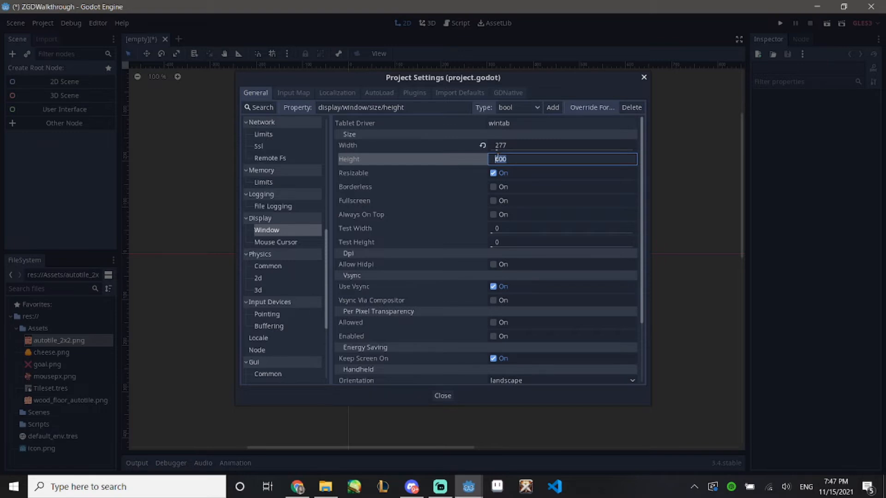
type("144")
left_click(443, 156)
- Set the display window's stretch mode to 2d and its stretch aspect to keep
scroll(445, 158, "down", 3)
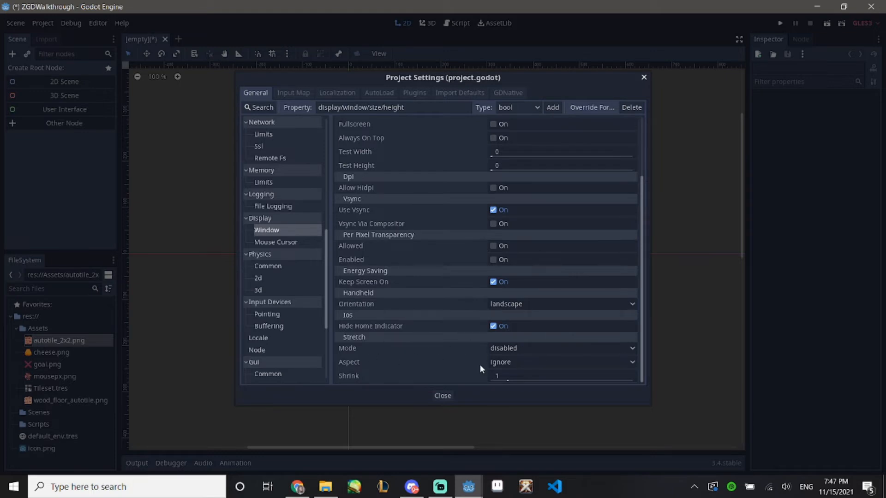
left_click(516, 347)
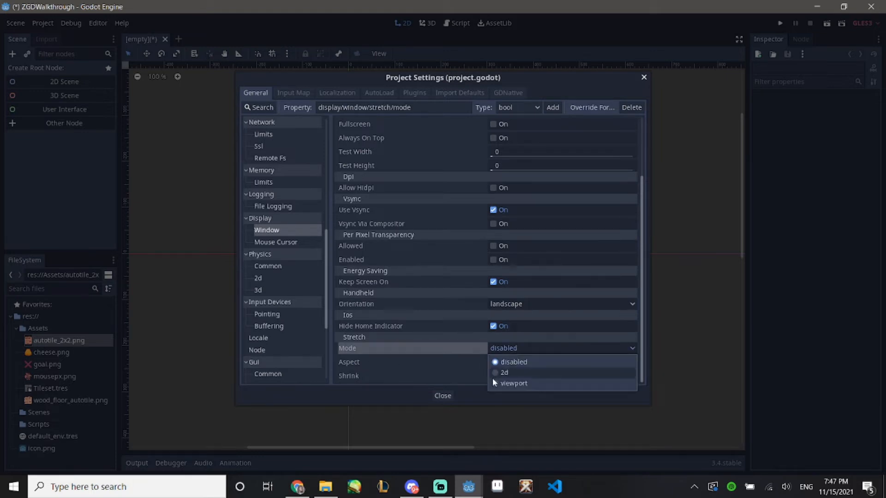
left_click(503, 373)
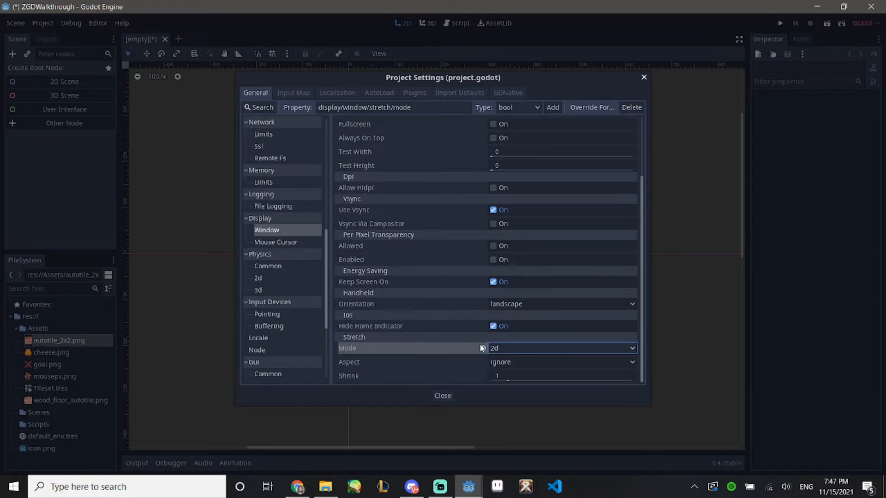
left_click(533, 363)
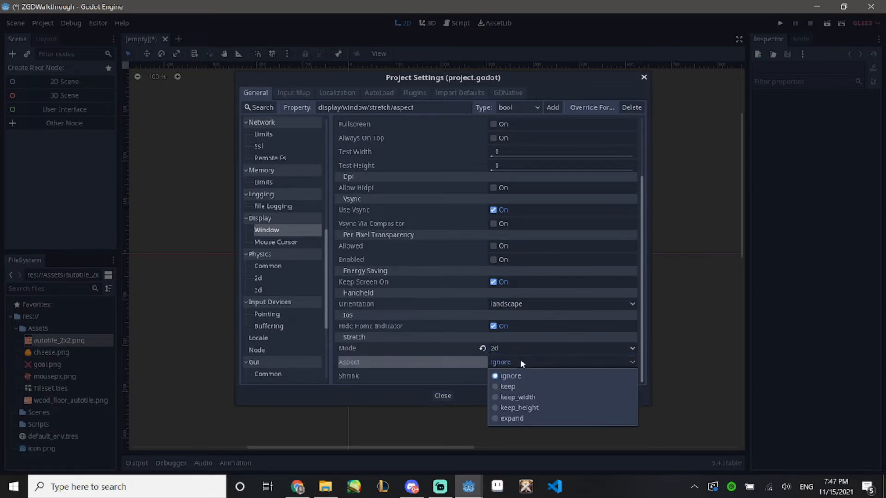
left_click(508, 387)
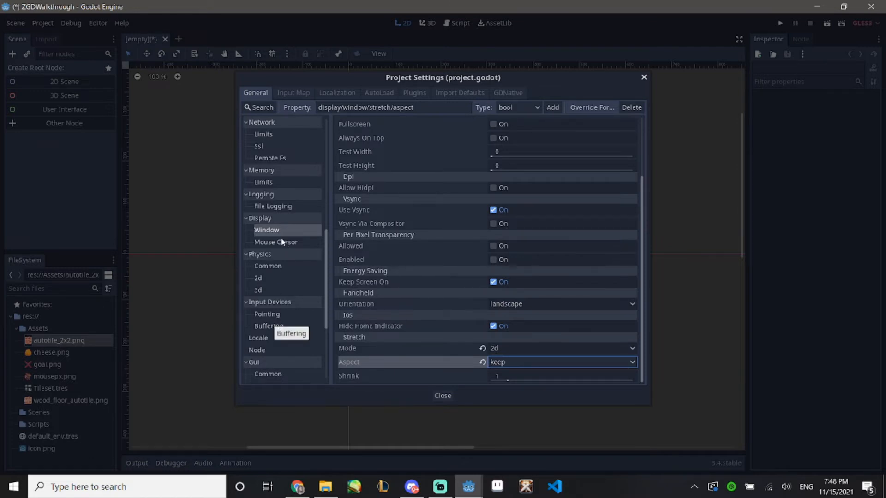
- Enable Uv Contract in the rendering batching precision settings and close the Project Settings
scroll(282, 242, "down", 3)
scroll(282, 241, "up", 8)
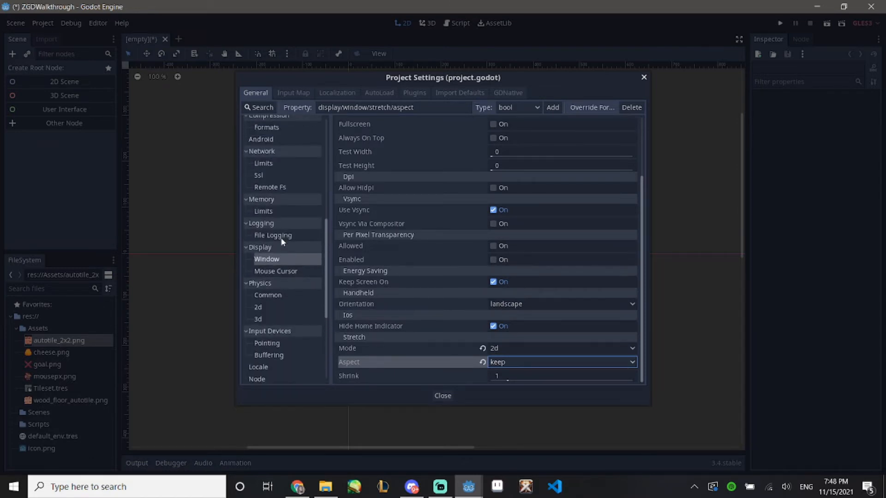
scroll(282, 241, "up", 3)
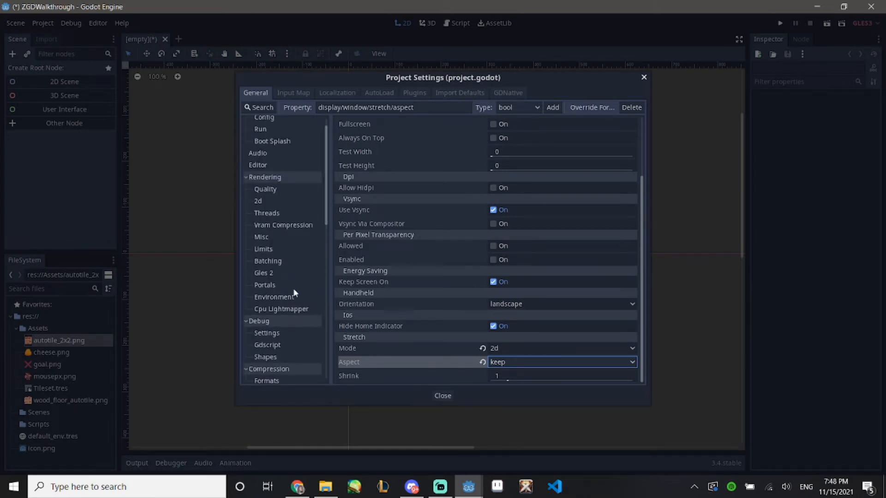
left_click(278, 261)
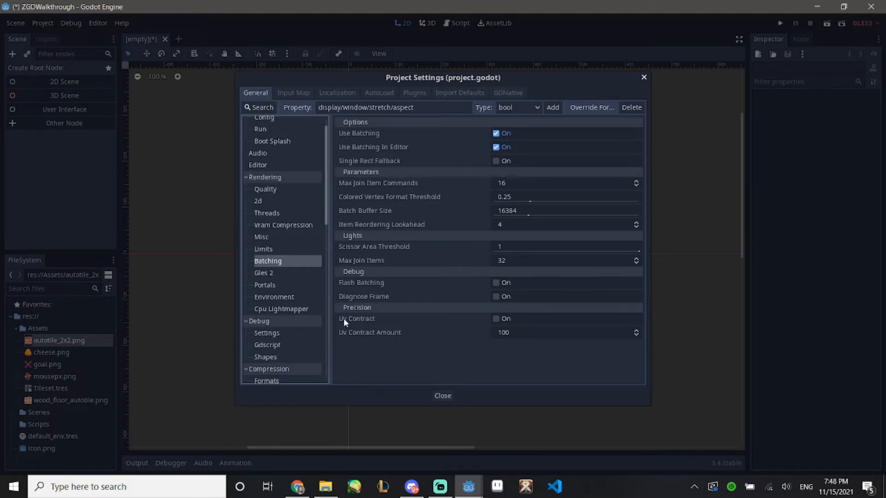
left_click(495, 319)
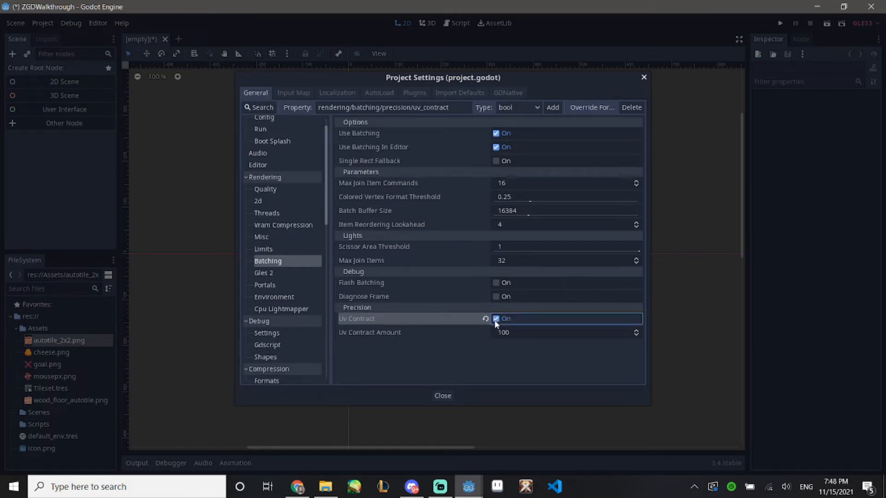
left_click(442, 396)
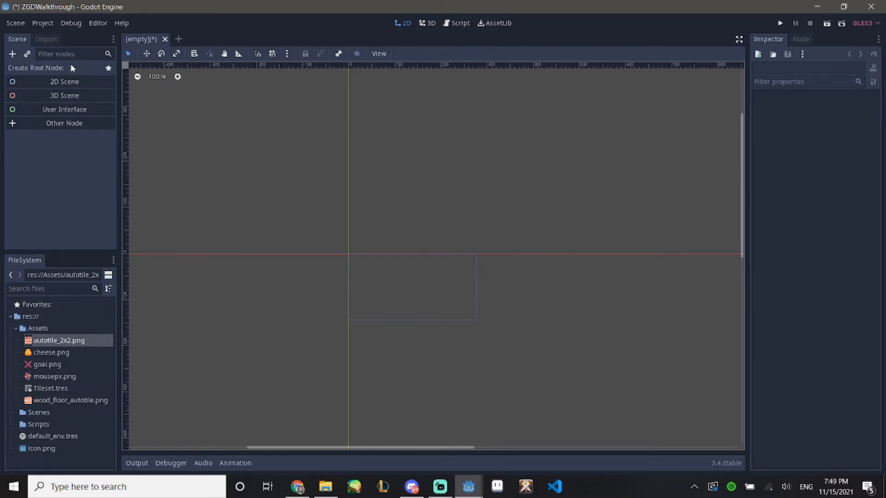
- Create a 2D scene root node and rename it Main
left_click(54, 83)
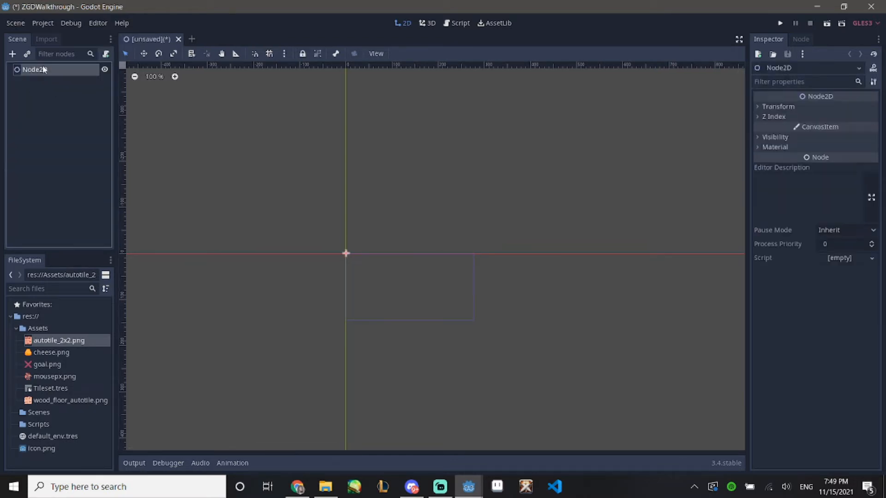
right_click(43, 67)
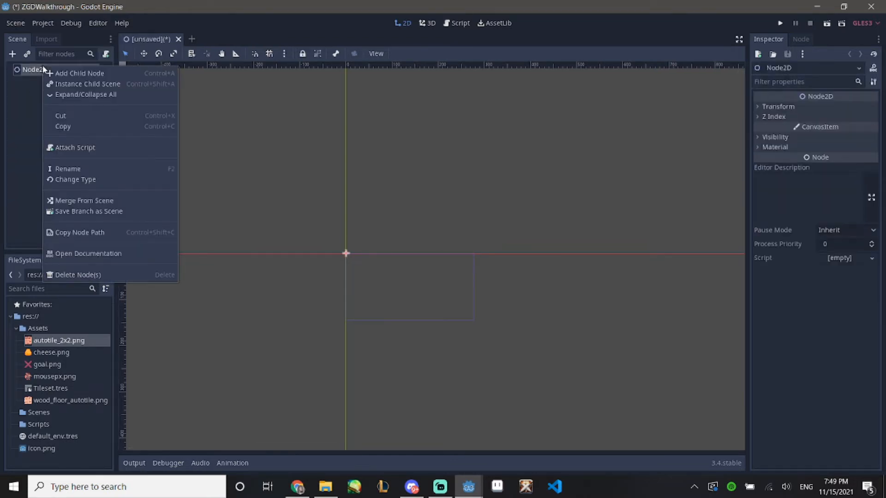
left_click(72, 170)
type("Main")
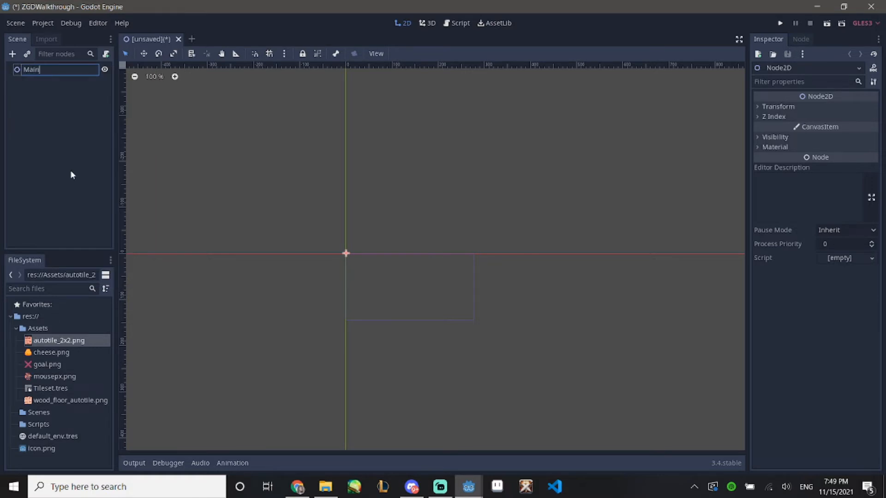
key("Return")
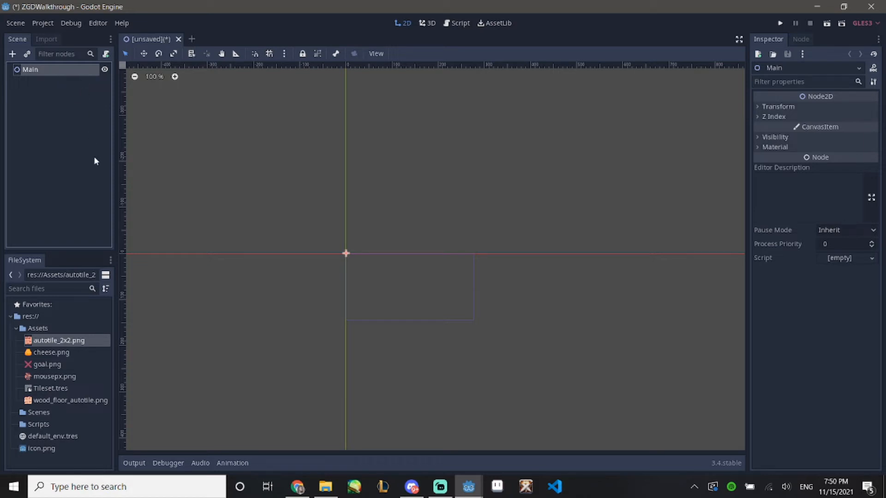
- Save the scene as Main.tscn in the Scenes folder
key("ctrl+s")
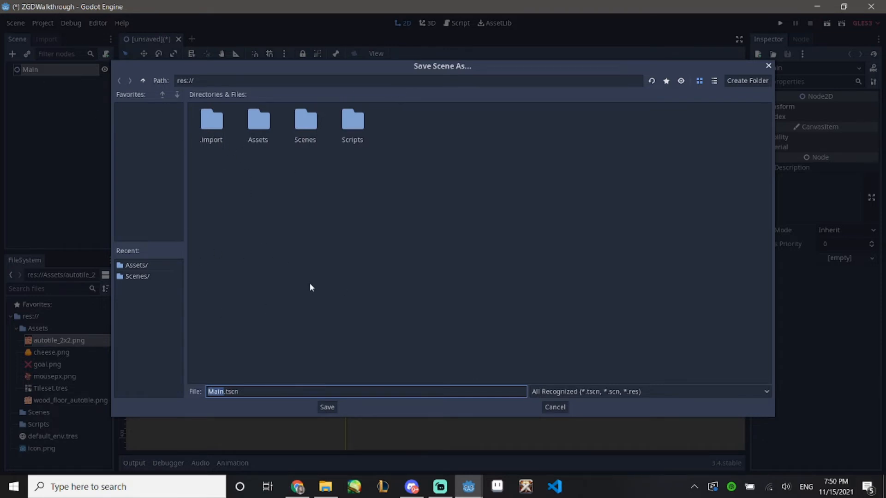
double_click(304, 121)
left_click(329, 407)
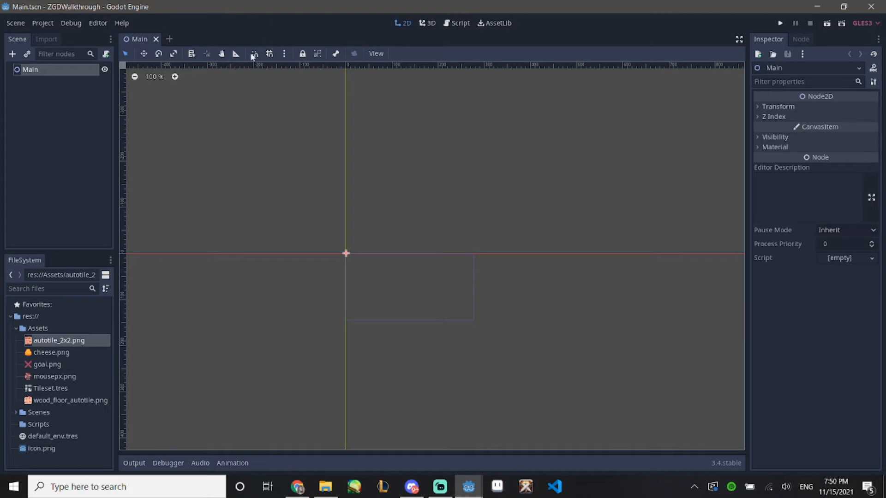
- Run the project with the current scene chosen as its main scene, then close the game window
left_click(781, 24)
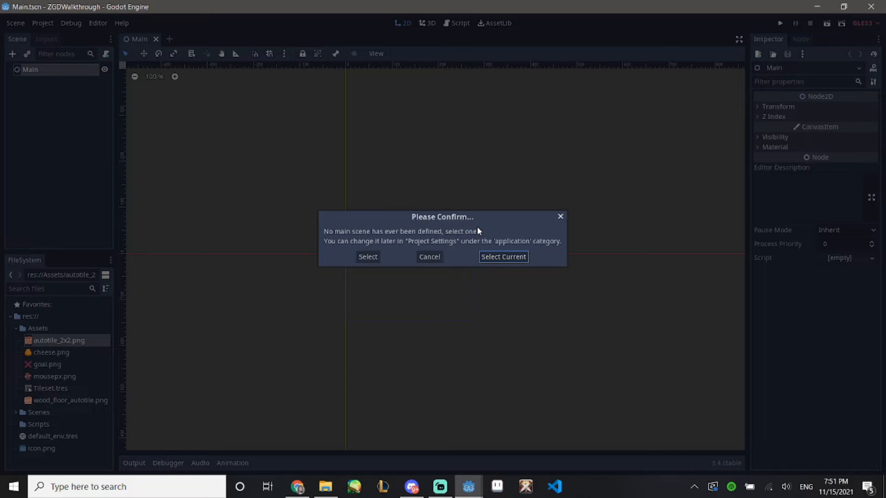
left_click(497, 259)
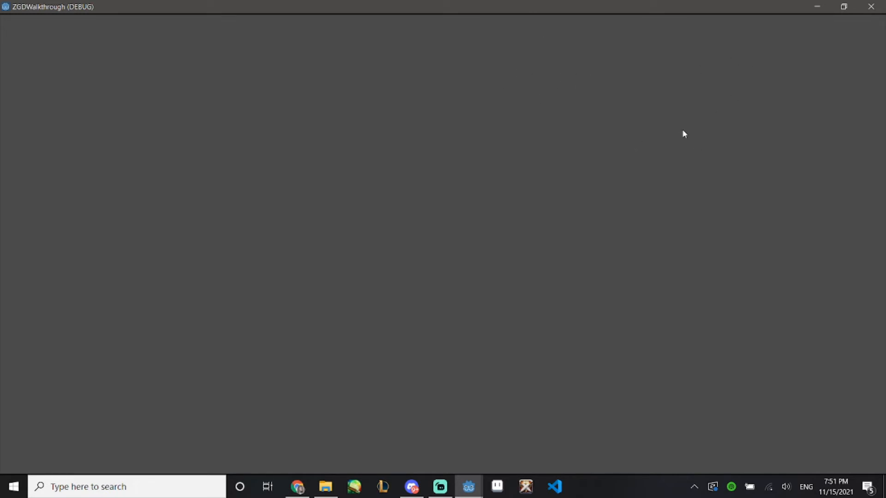
left_click(869, 7)
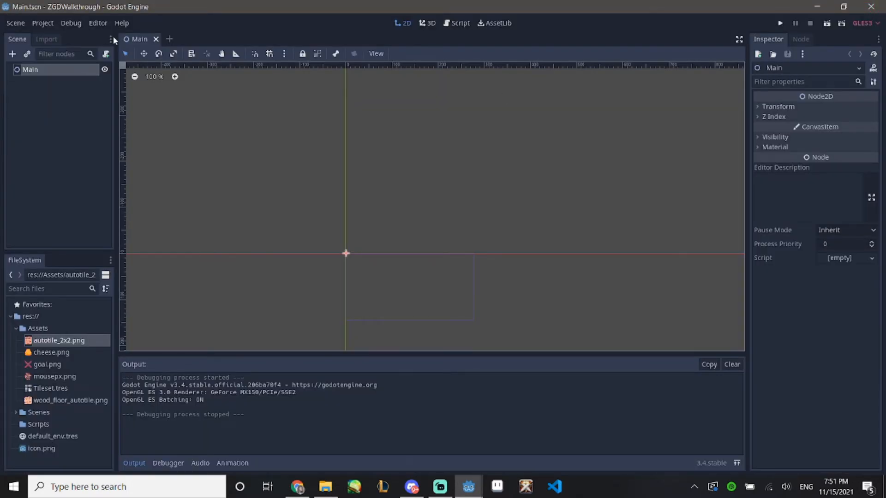
- Add an Area2D child node to Main and rename it Player
right_click(46, 73)
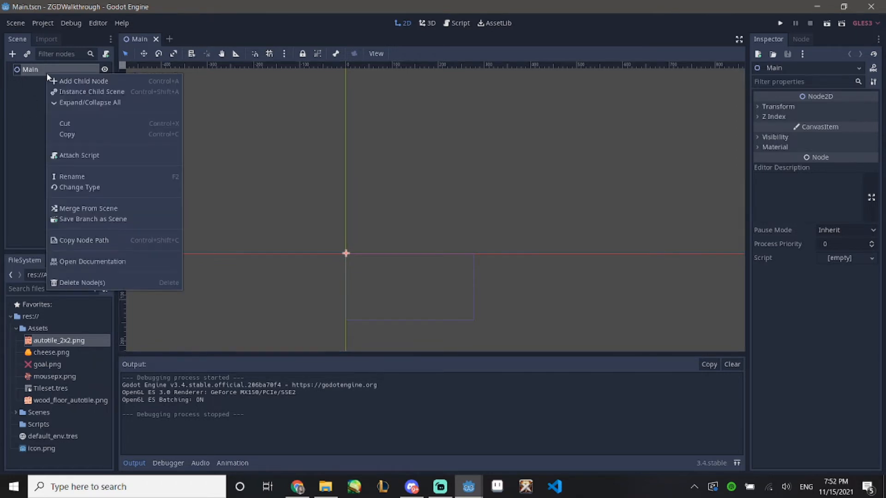
left_click(72, 82)
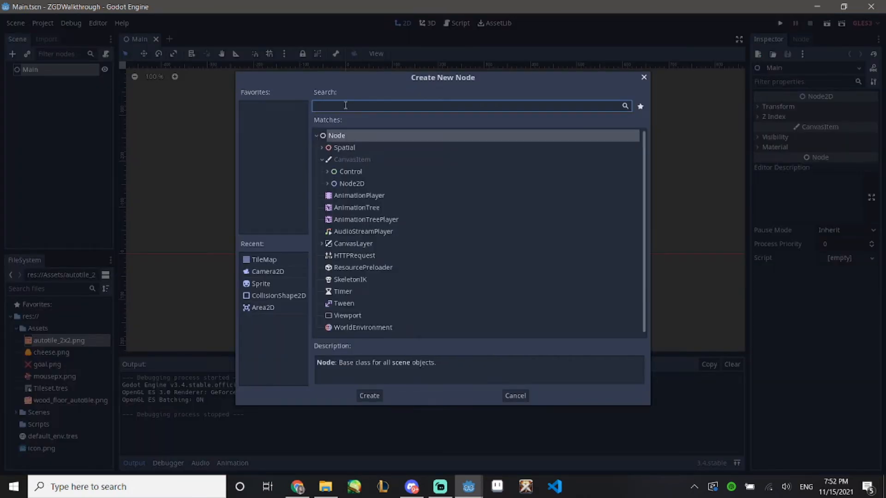
type("area2d")
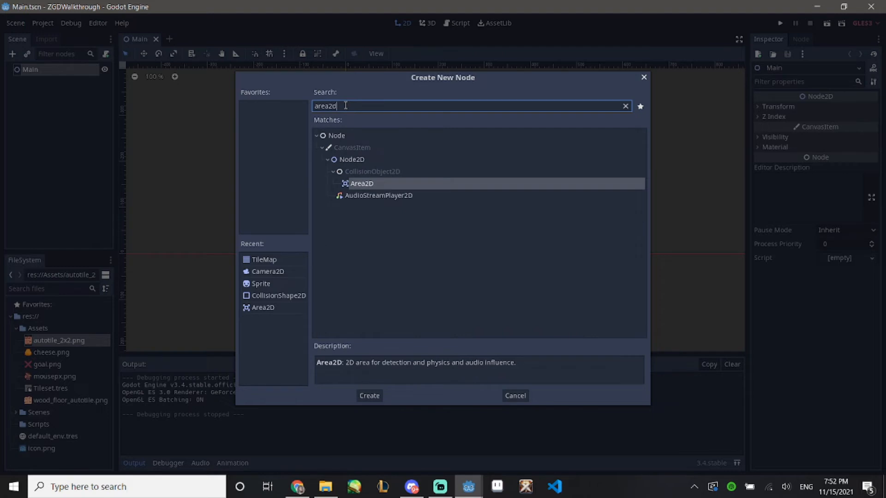
double_click(363, 184)
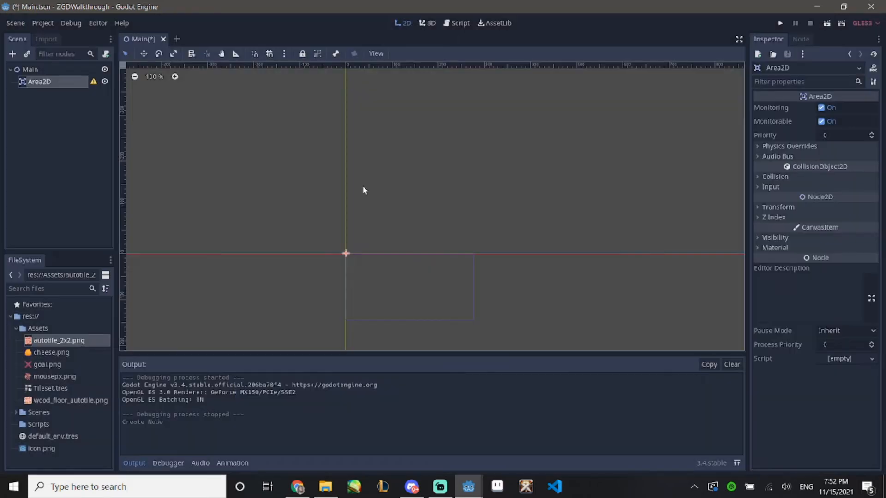
right_click(52, 85)
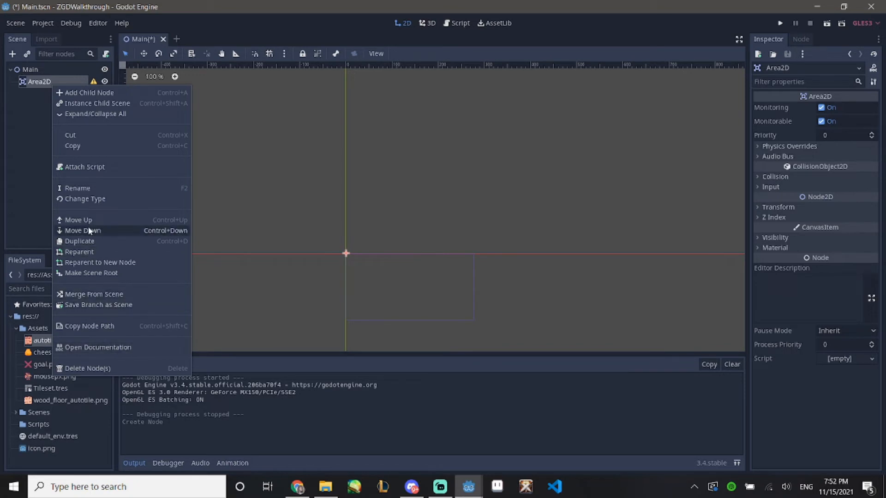
left_click(87, 188)
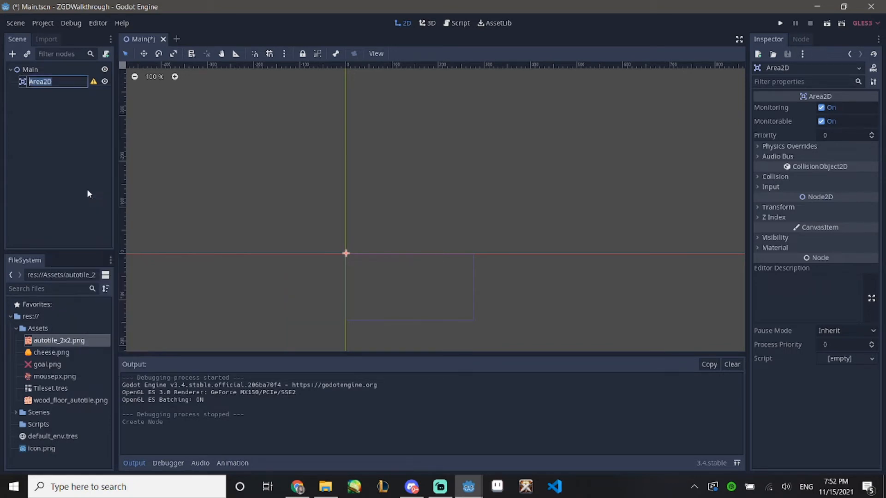
type("Player")
key("Return")
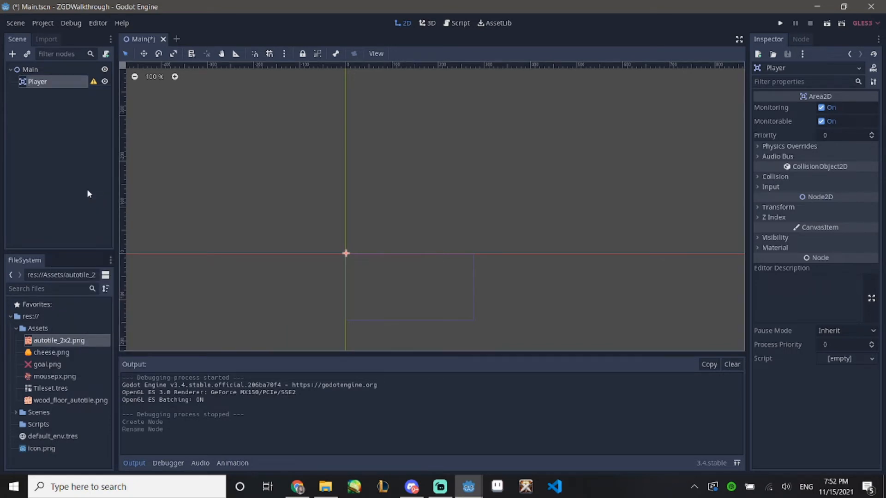
- Add a CollisionShape2D child node to the Player node
mouse_move(93, 87)
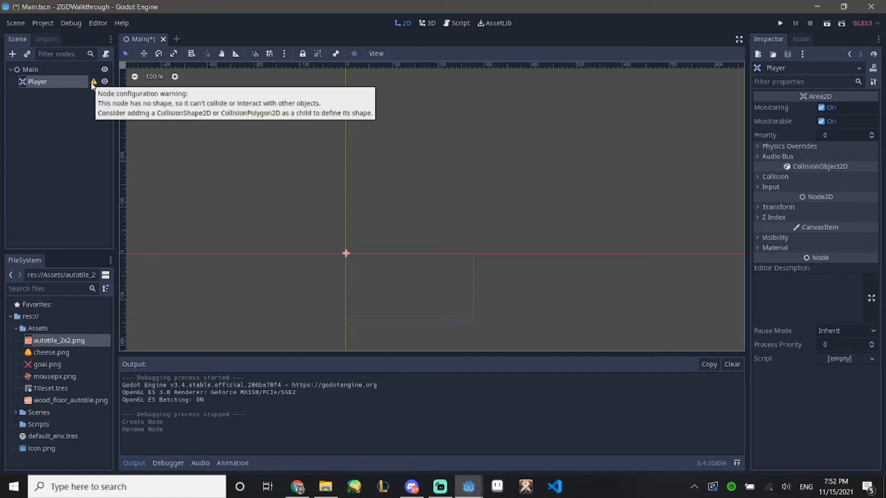
right_click(55, 87)
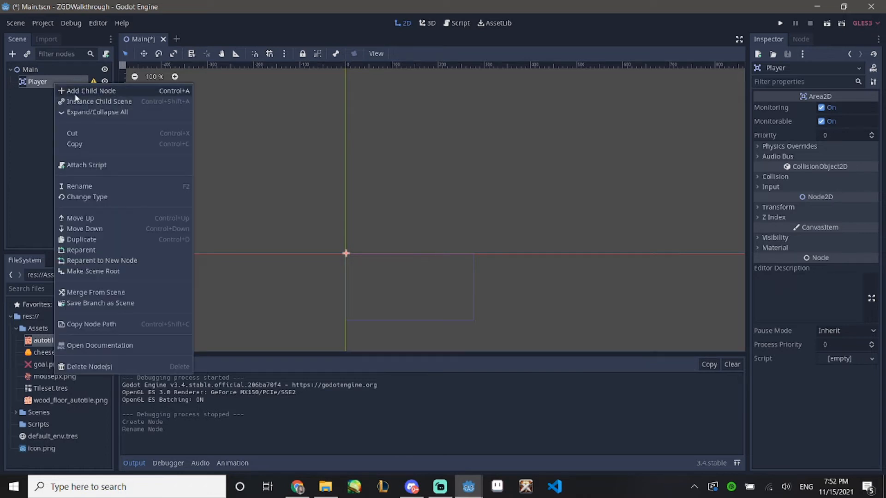
left_click(76, 92)
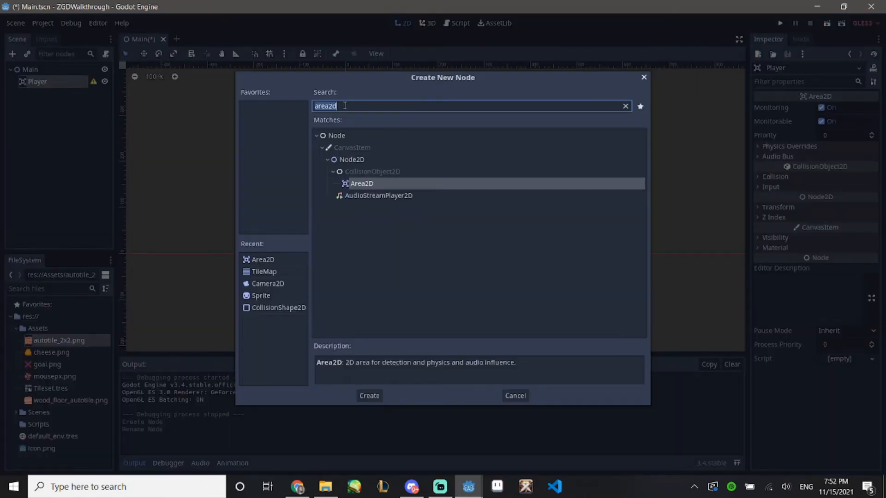
type("collision")
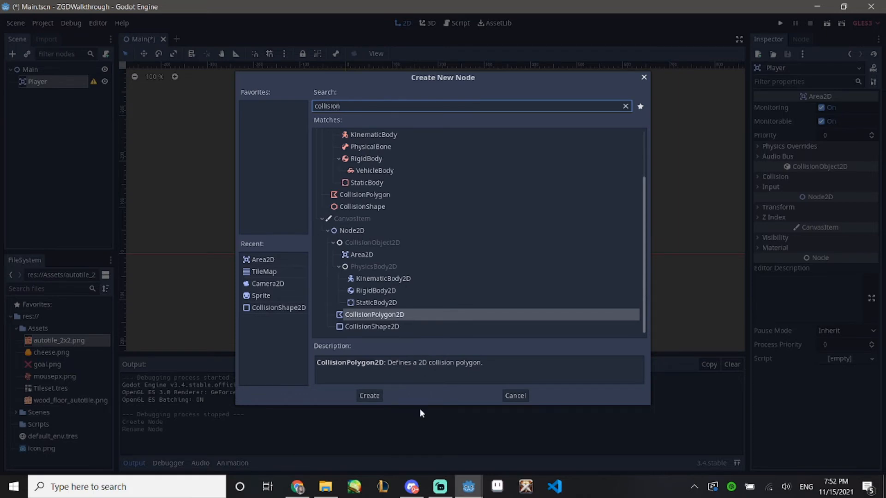
left_click(374, 326)
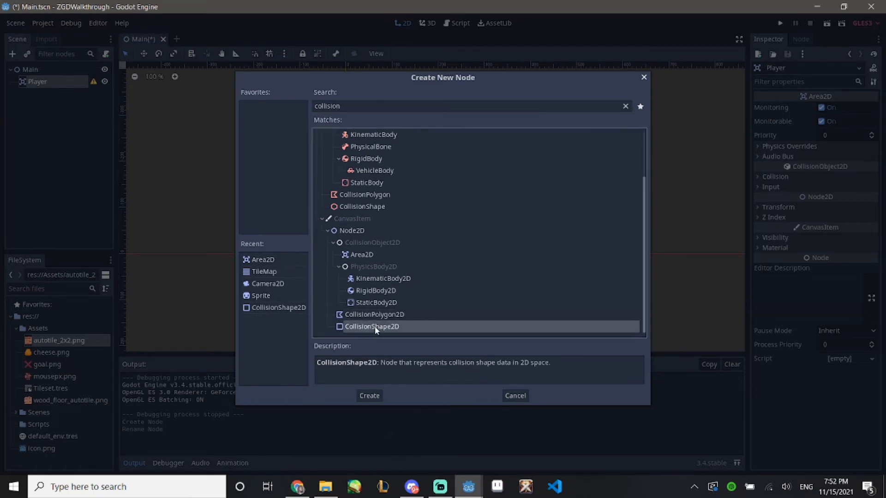
left_click(365, 395)
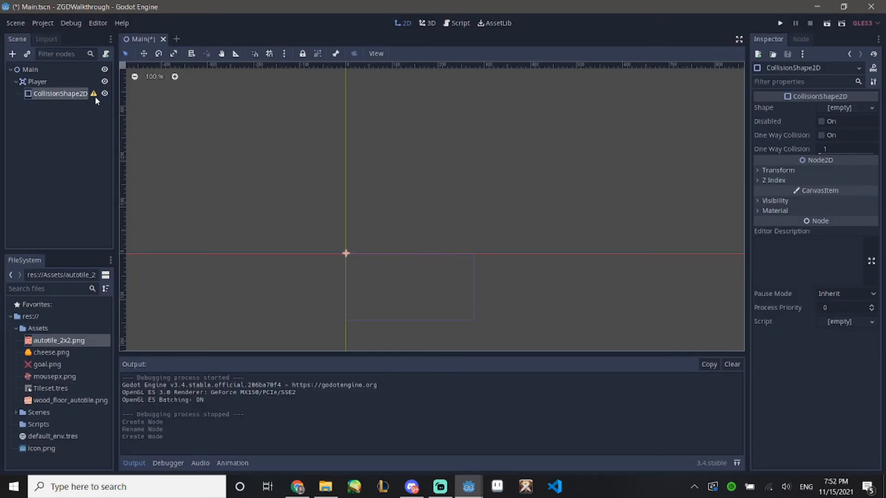
- Assign a new RectangleShape2D as the shape of the Player's CollisionShape2D
mouse_move(94, 95)
left_click(871, 109)
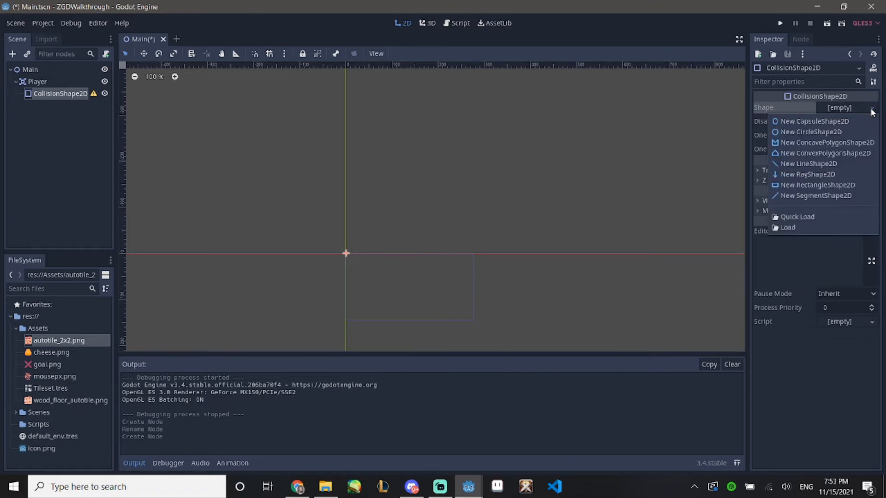
left_click(810, 188)
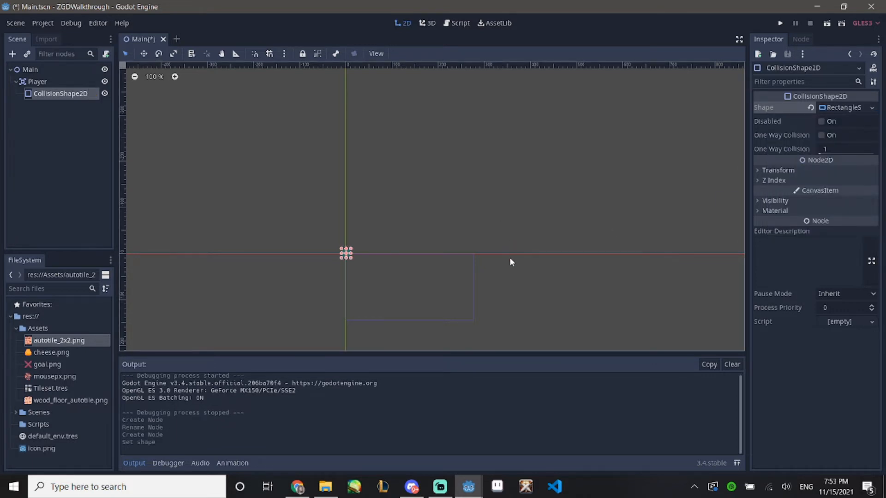
- Add a Sprite child node to the Player node and assign mousepx.png as its texture
right_click(40, 82)
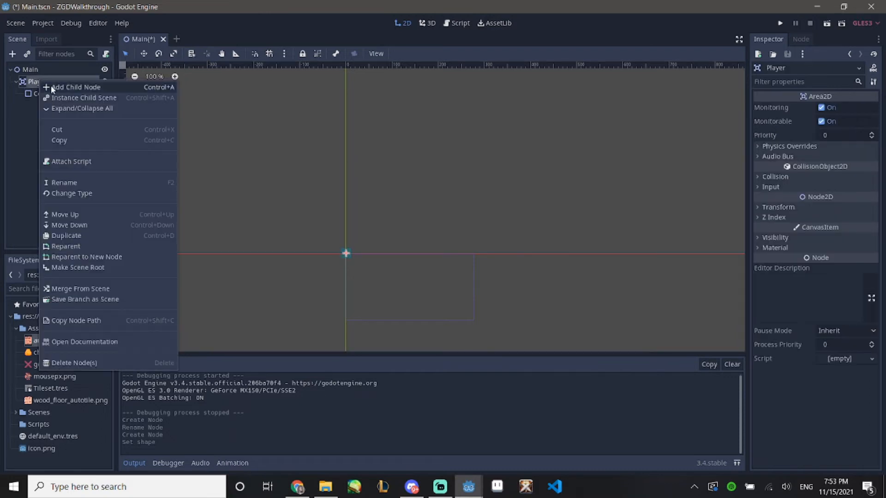
left_click(51, 87)
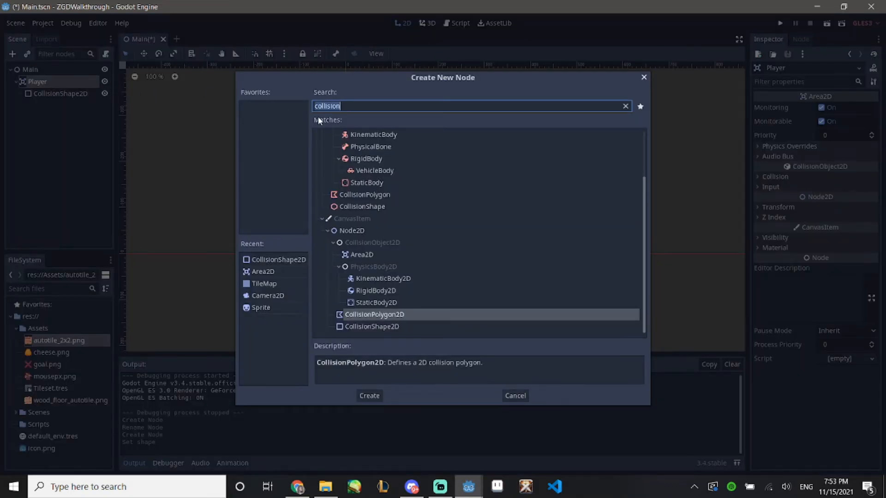
type("sprite")
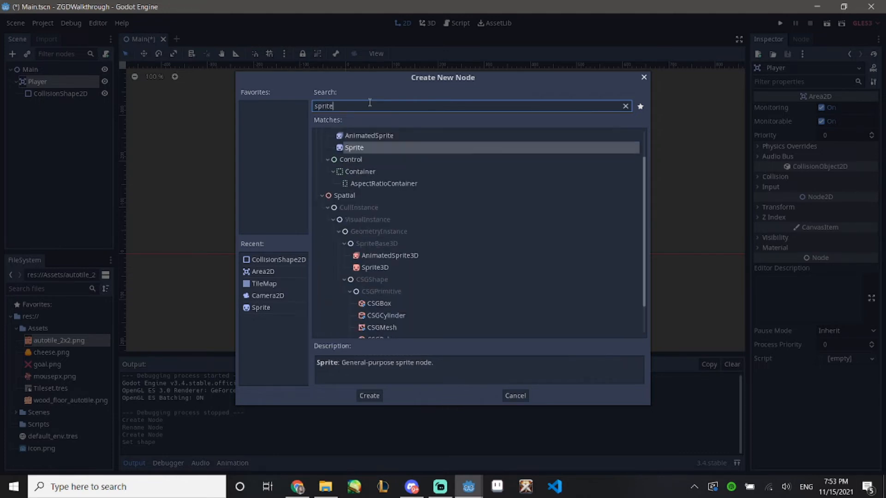
scroll(352, 154, "up", 1)
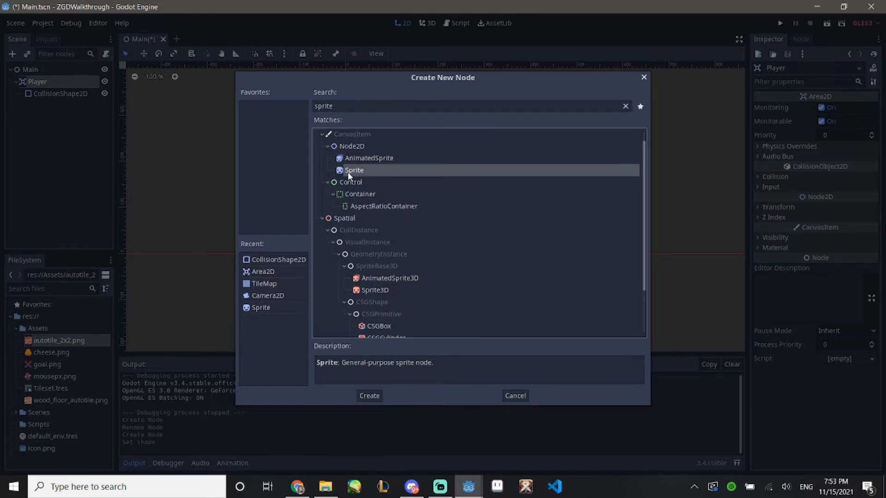
double_click(348, 171)
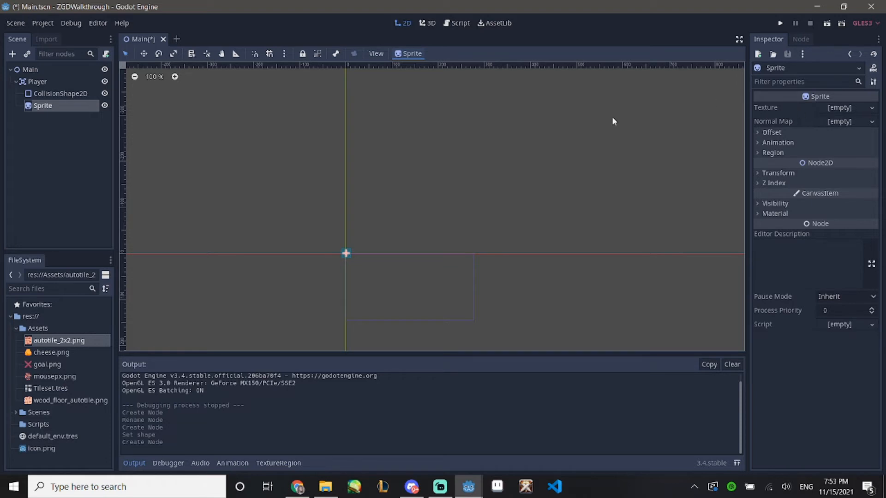
left_click(51, 377)
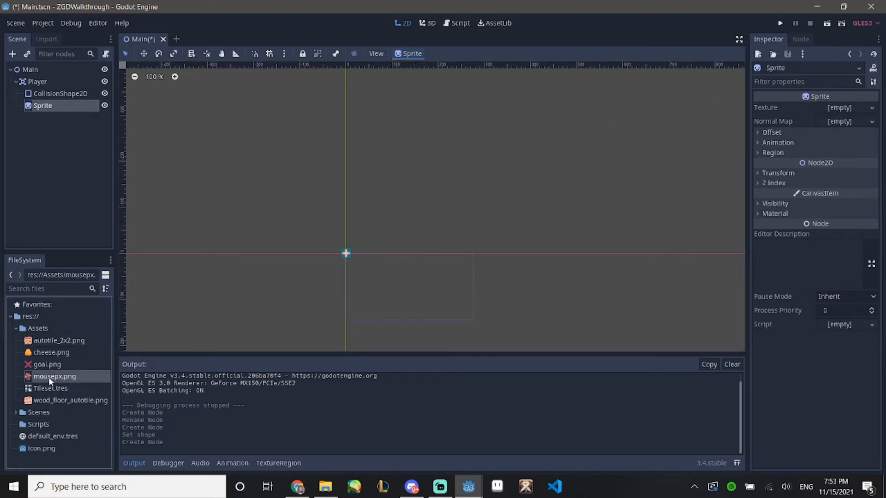
left_click_drag(48, 377, 822, 110)
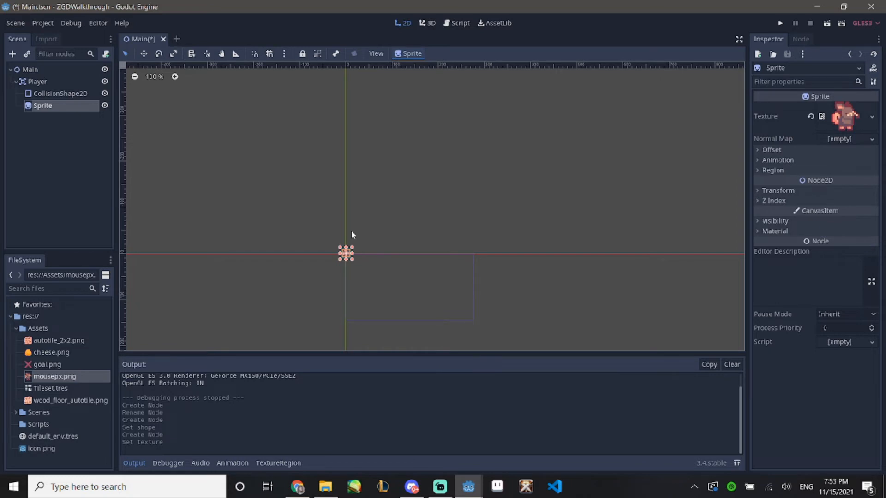
- Turn on grid snapping in the 2D viewport
scroll(351, 231, "up", 5)
scroll(352, 234, "up", 5)
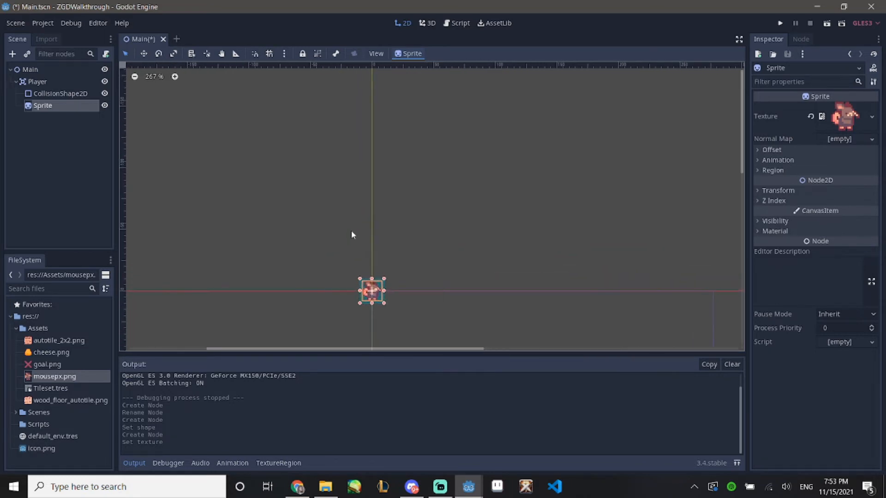
scroll(352, 234, "up", 1)
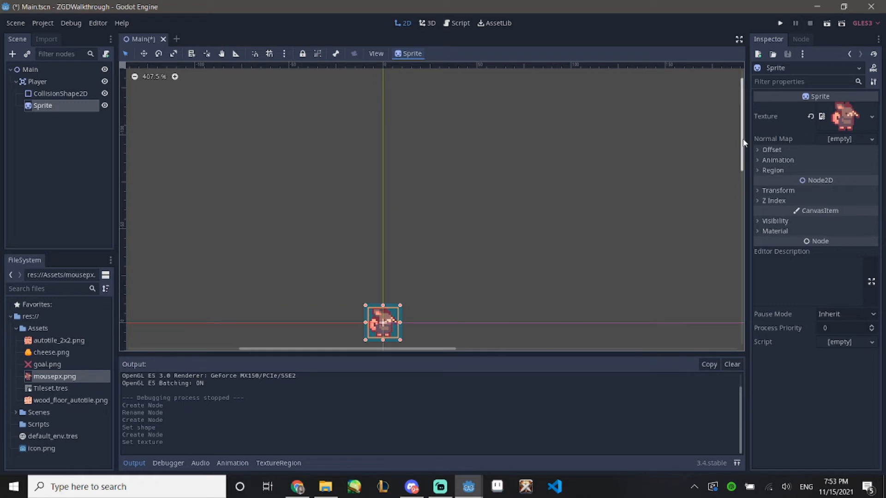
left_click_drag(746, 136, 755, 184)
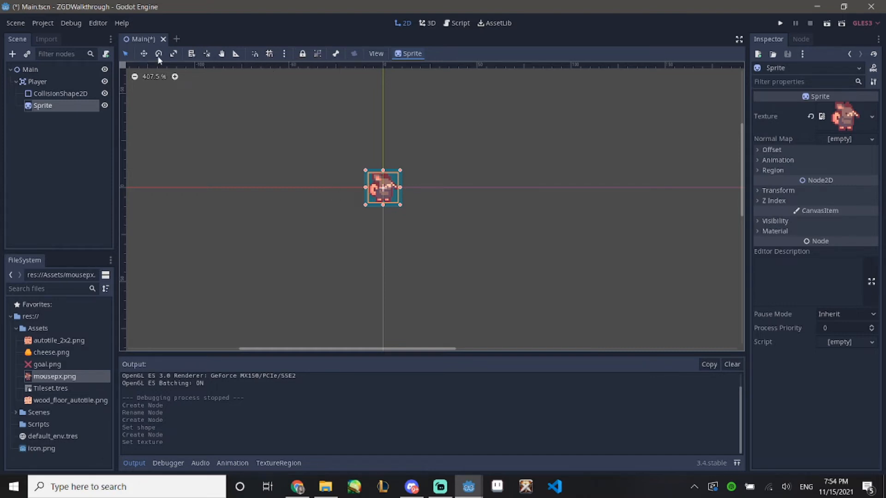
left_click(269, 54)
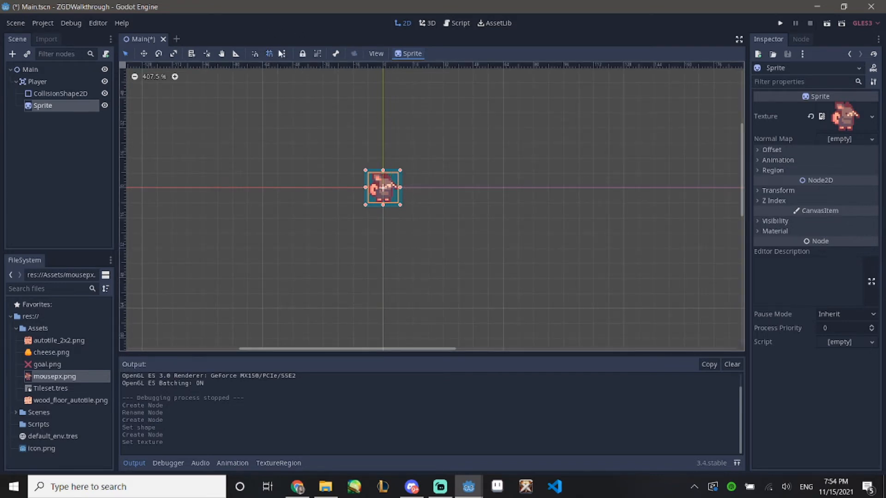
- Configure the snap settings with a grid step of 8 px by 8 px
left_click(284, 54)
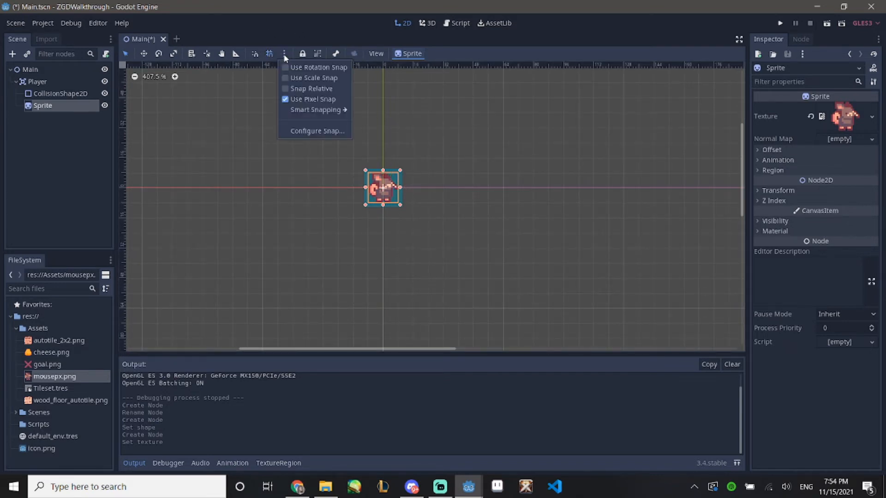
left_click(309, 132)
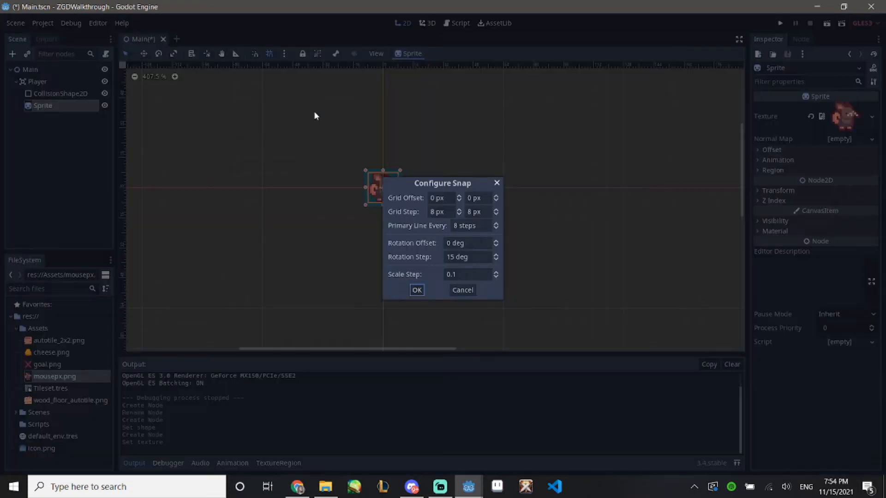
left_click(437, 213)
key("Delete")
type("16")
left_click(466, 212)
key("Delete")
type("16")
key("BackSpace")
key("BackSpace")
type("8")
left_click(437, 211)
key("BackSpace")
key("BackSpace")
type("8")
left_click(416, 291)
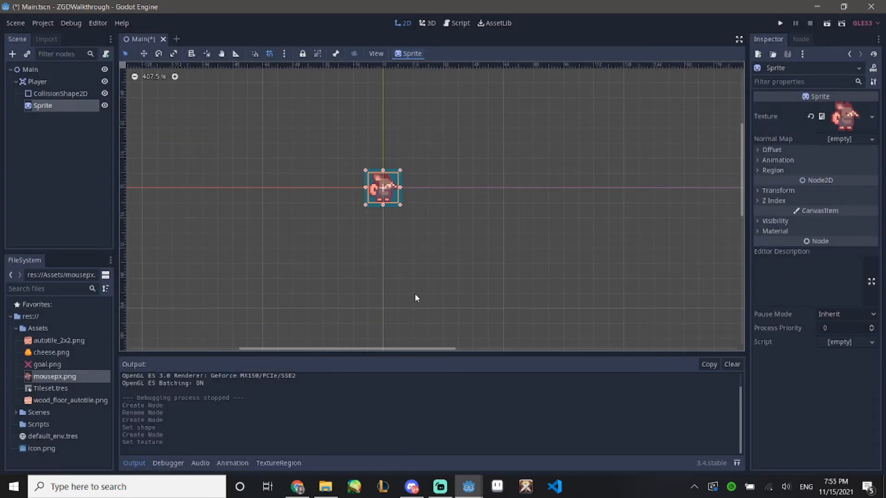
- Resize the Player's collision rectangle to fit the sprite's bounds and group the Player node with its children
left_click(67, 93)
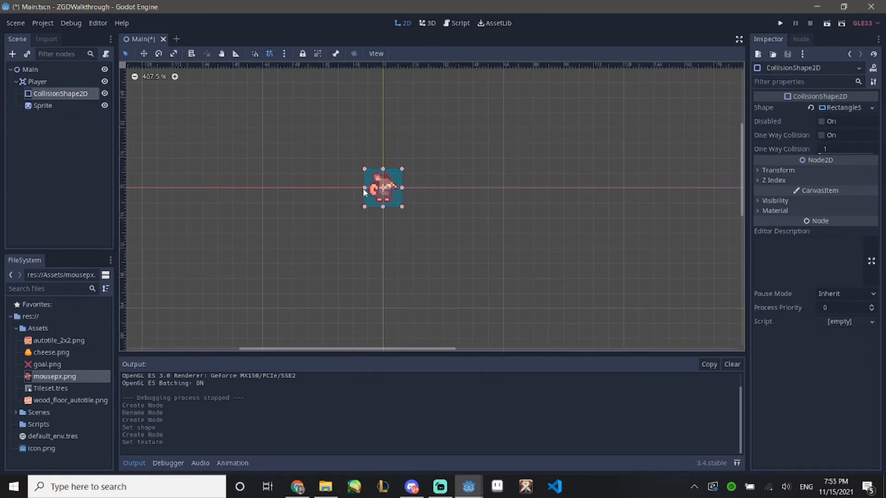
left_click_drag(366, 189, 384, 173)
left_click_drag(385, 207, 383, 204)
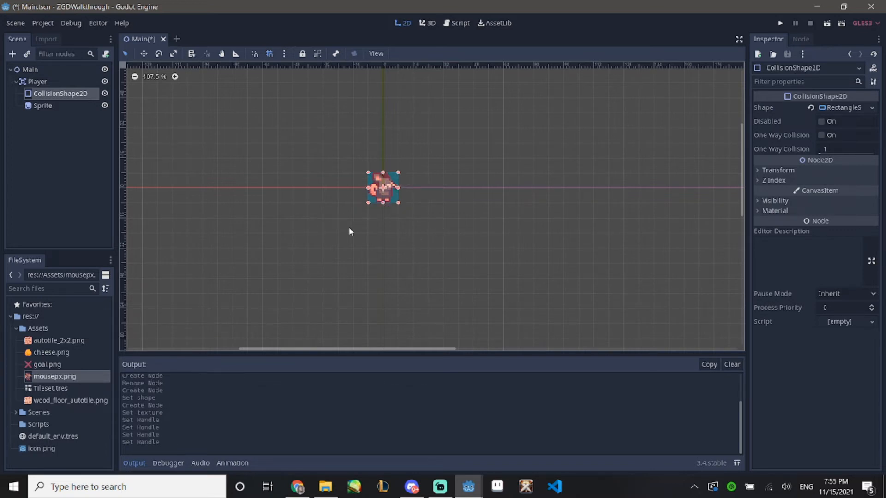
left_click(45, 82)
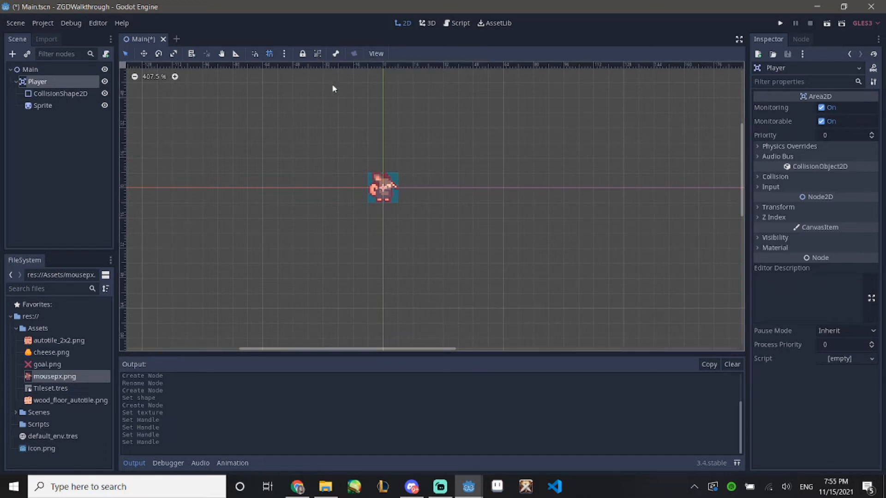
left_click(318, 53)
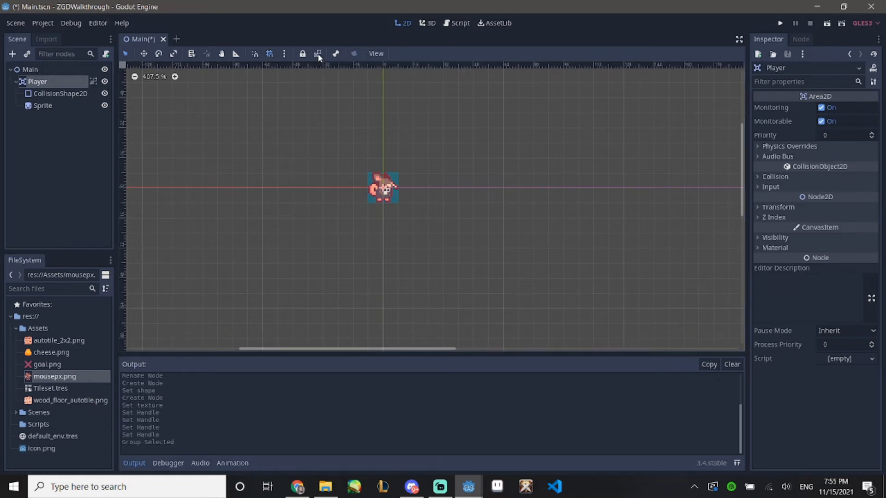
- Check how the grouped Player node and its CollisionShape2D and Sprite children can be selected and moved in the viewport
left_click(58, 94)
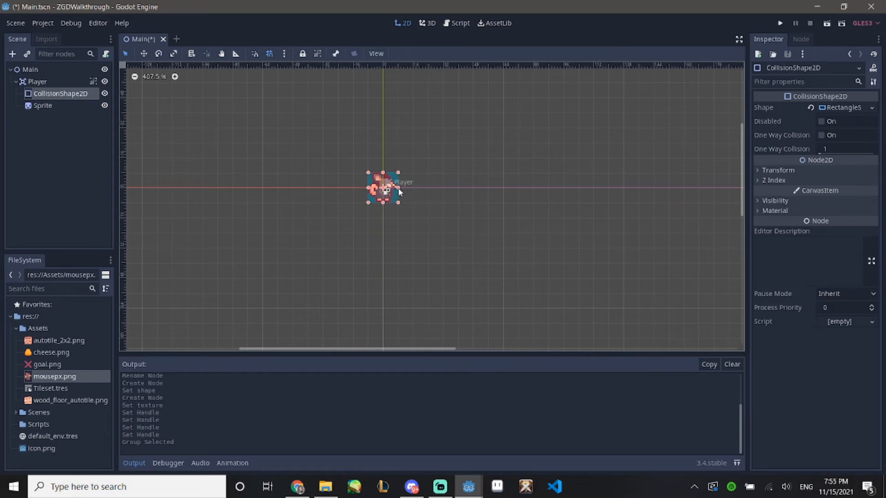
mouse_move(399, 191)
left_mouse_down()
mouse_move(595, 189)
mouse_move(477, 177)
mouse_move(383, 191)
mouse_move(398, 187)
left_mouse_up()
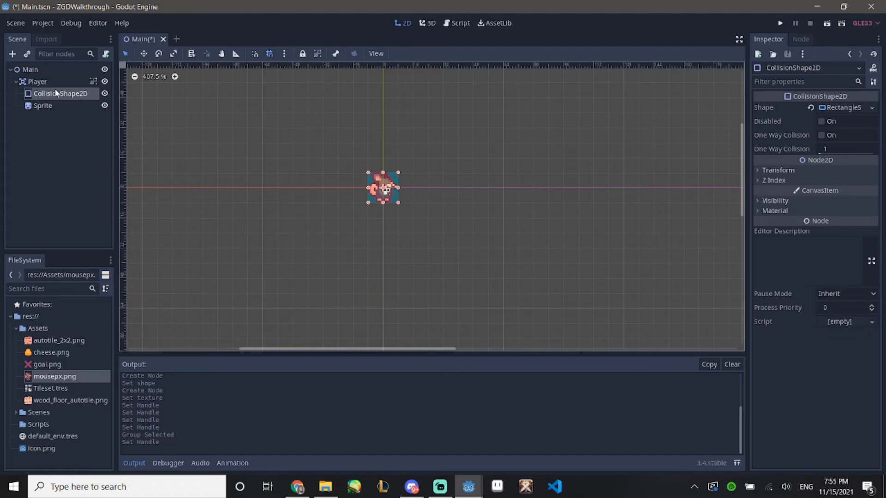
left_click(37, 81)
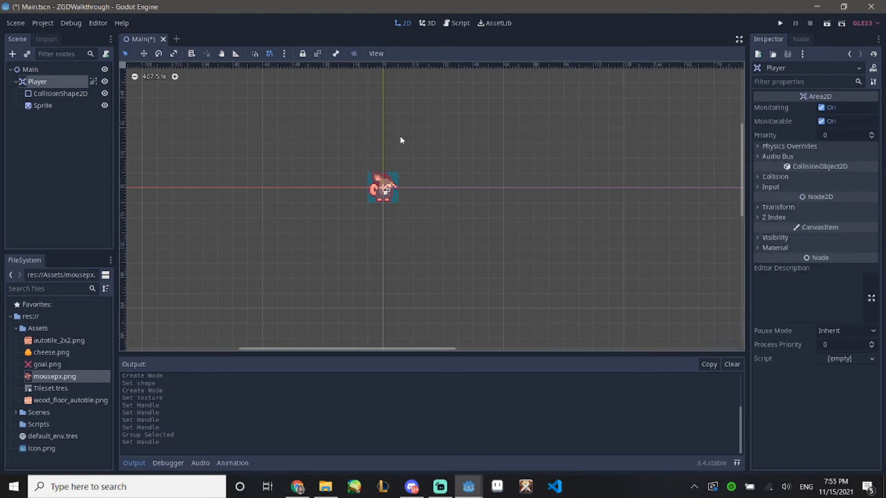
mouse_move(381, 196)
left_mouse_down()
mouse_move(408, 194)
mouse_move(372, 188)
mouse_move(388, 188)
left_mouse_up()
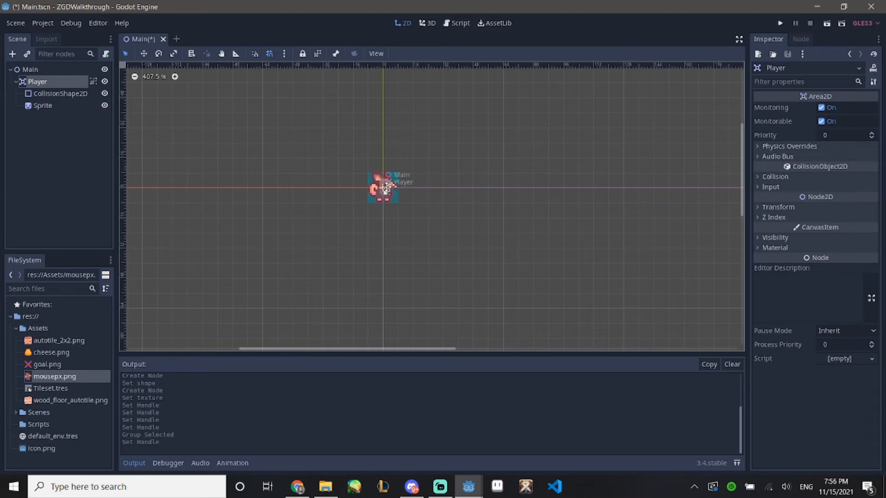
left_click(53, 105)
left_click(55, 94)
left_click(63, 106)
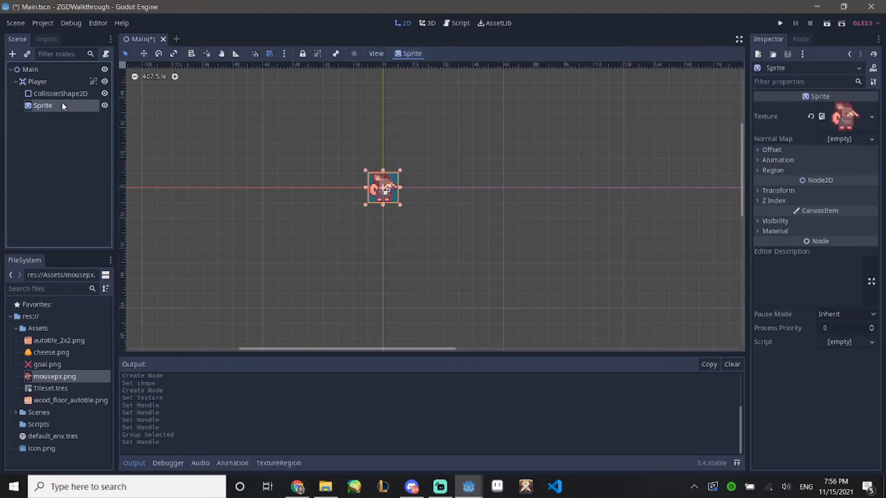
left_click(51, 81)
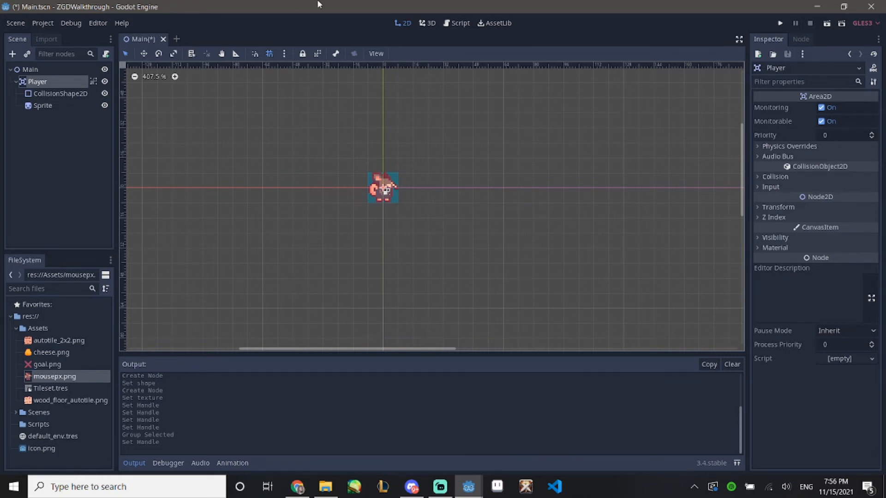
- Run the project, view the player sprite in the maximized game window, and close the game
left_click(779, 23)
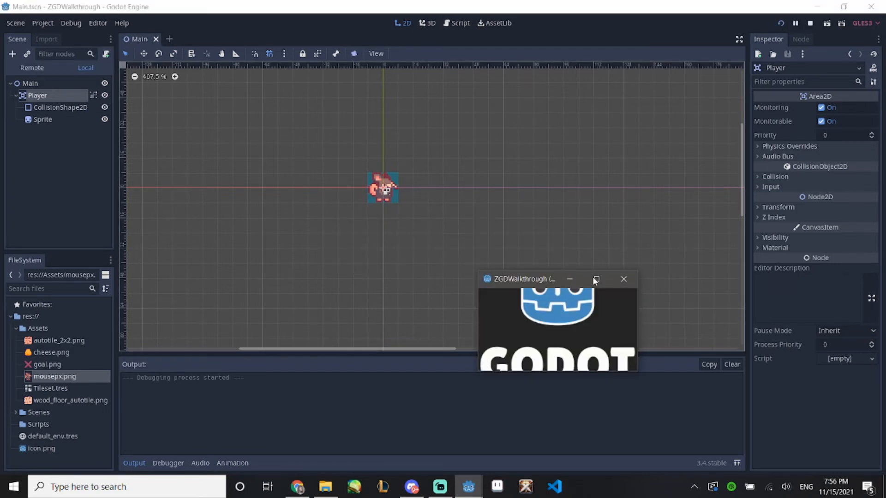
left_click(596, 278)
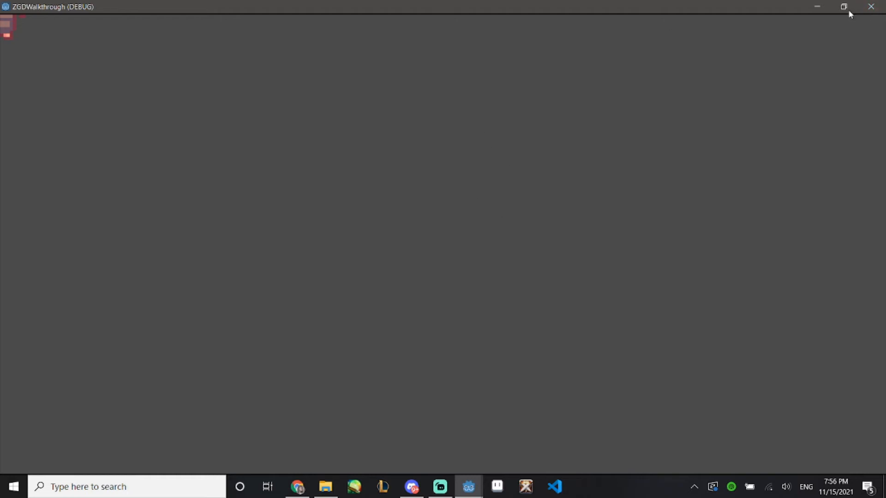
left_click(871, 7)
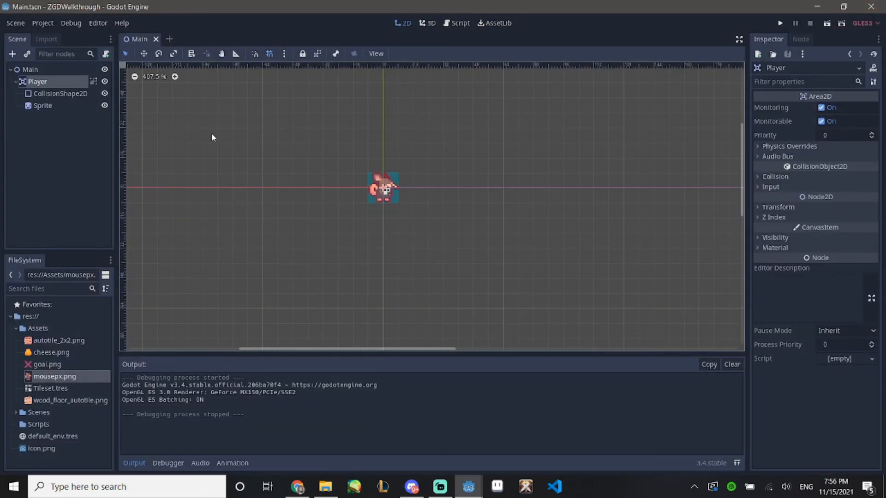
- Add a Camera2D child node to Main and make it the current camera
right_click(36, 70)
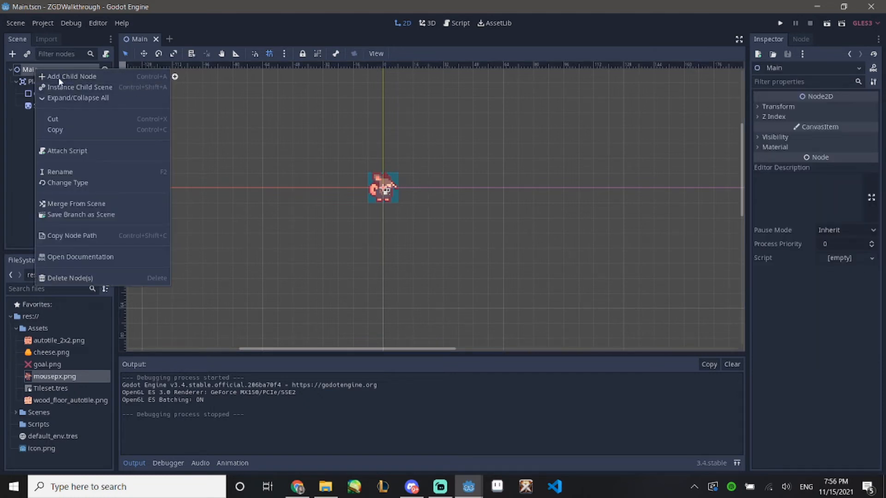
left_click(50, 77)
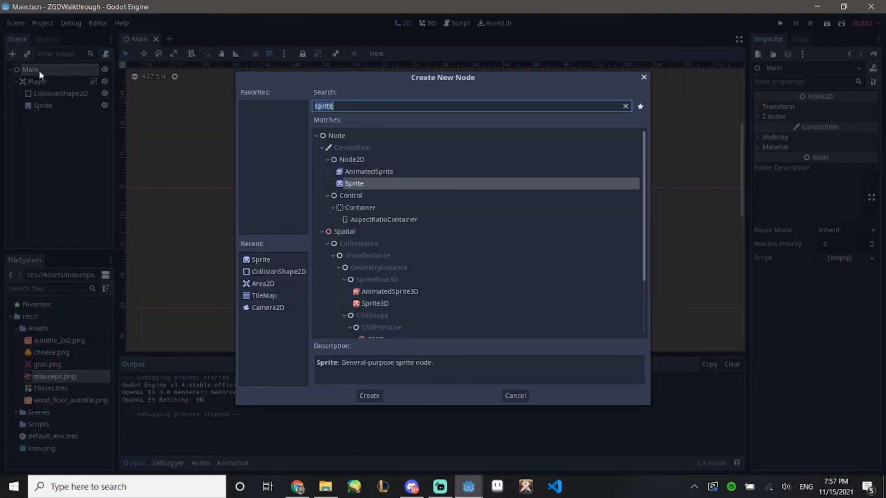
type("camer")
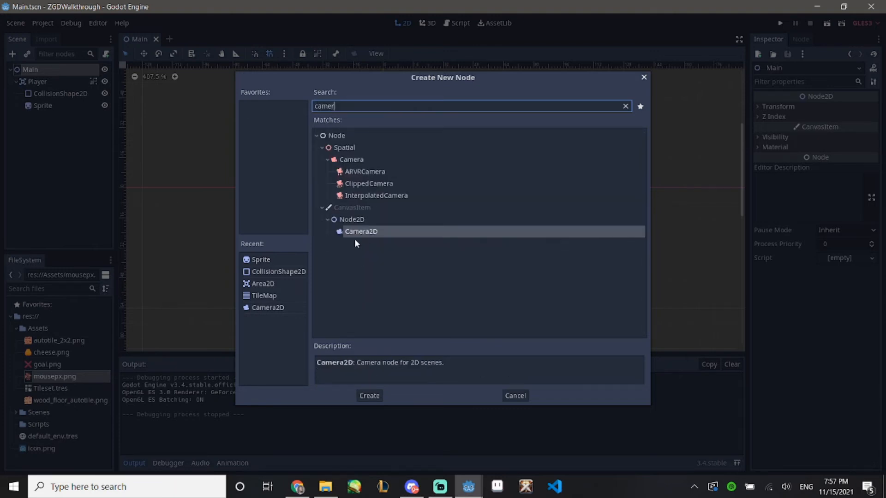
double_click(355, 233)
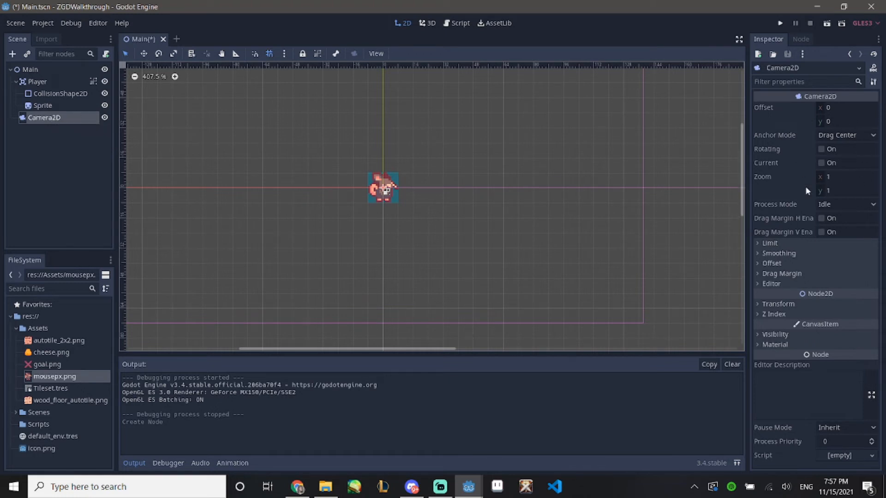
left_click(821, 163)
scroll(586, 145, "down", 3)
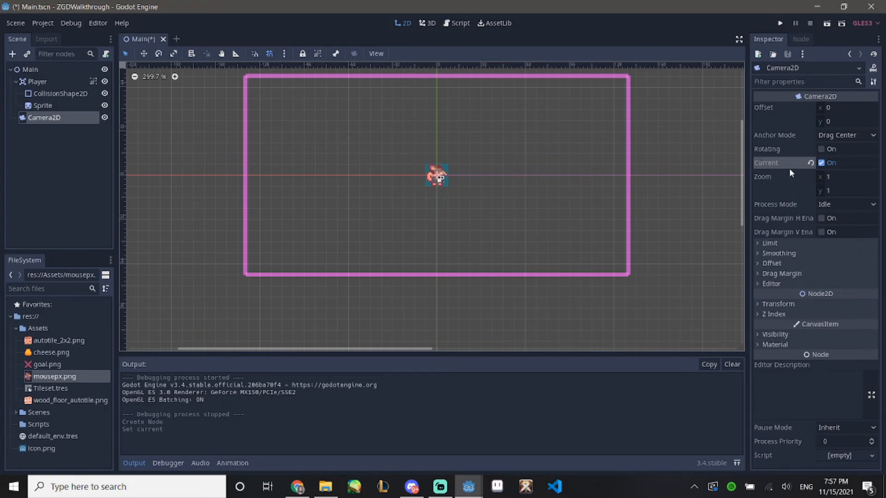
- Run the project with the new camera in a maximized game window, then close it
left_click(781, 24)
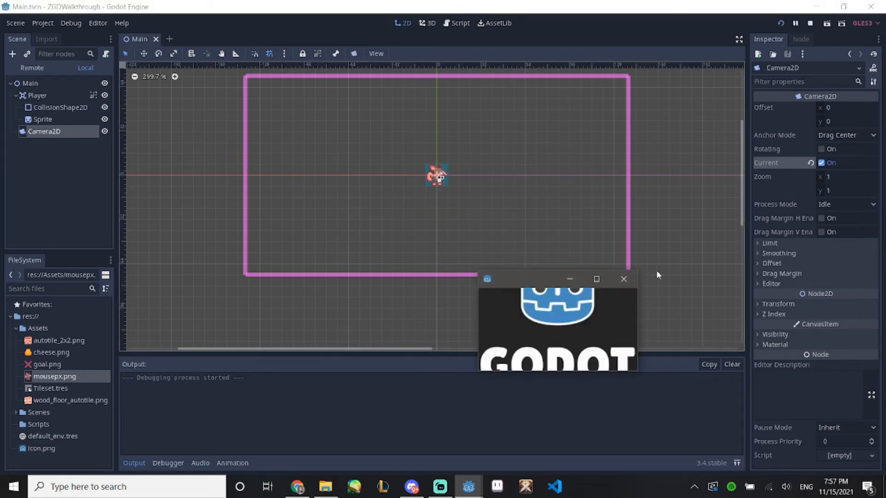
left_click(597, 279)
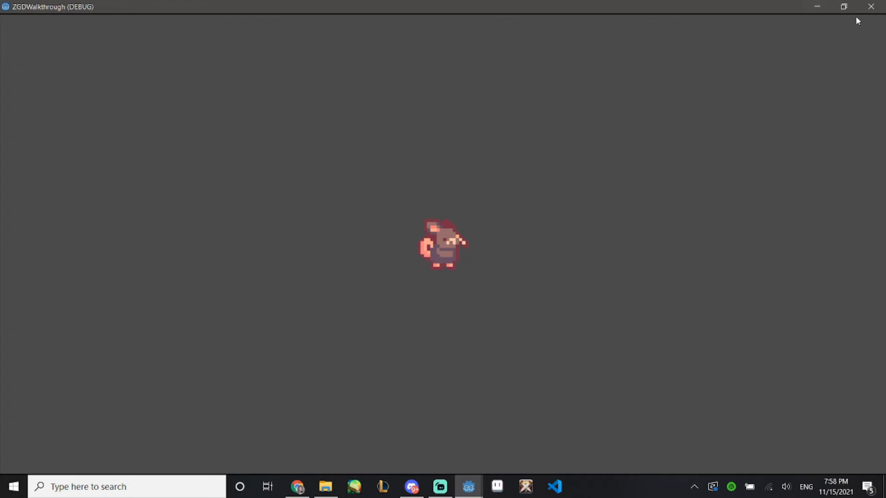
left_click(870, 6)
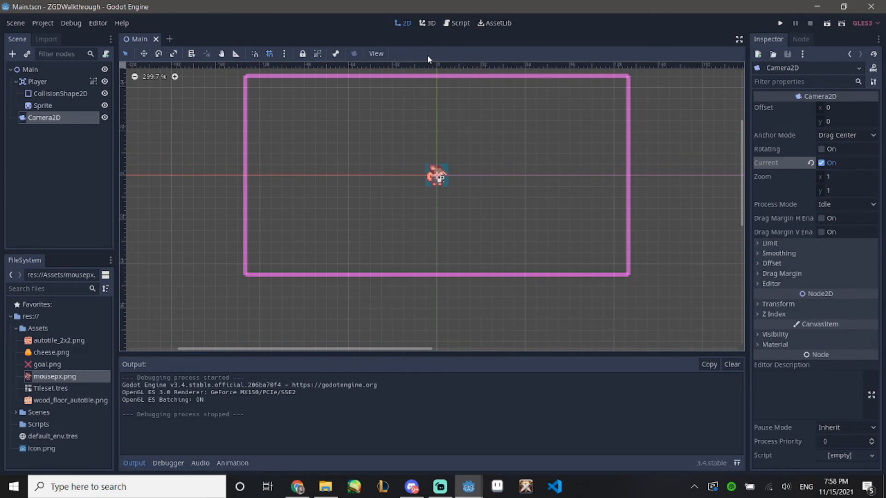
- Attach a new GDScript to the Player node, saved at res://Scripts/Player.gd
left_click(46, 82)
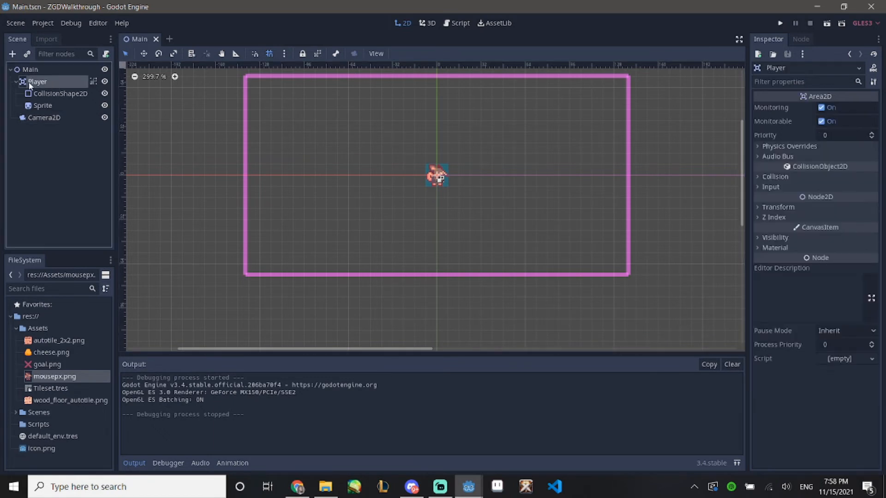
right_click(67, 82)
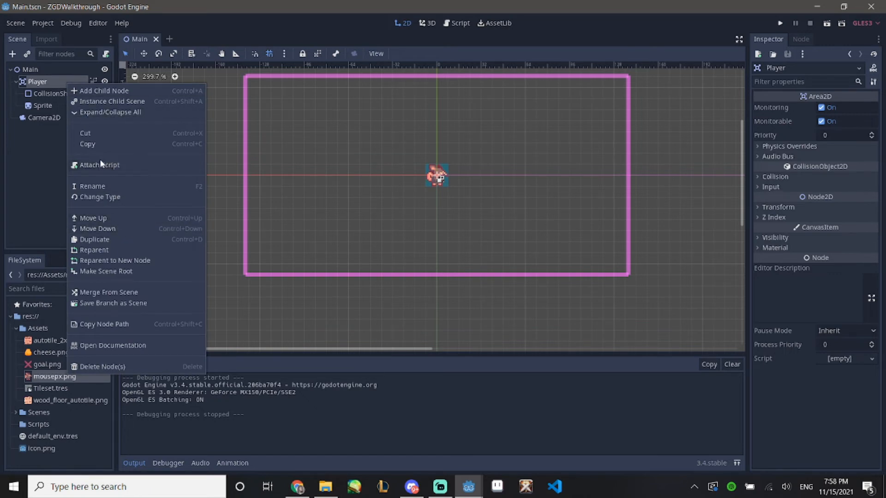
left_click(116, 166)
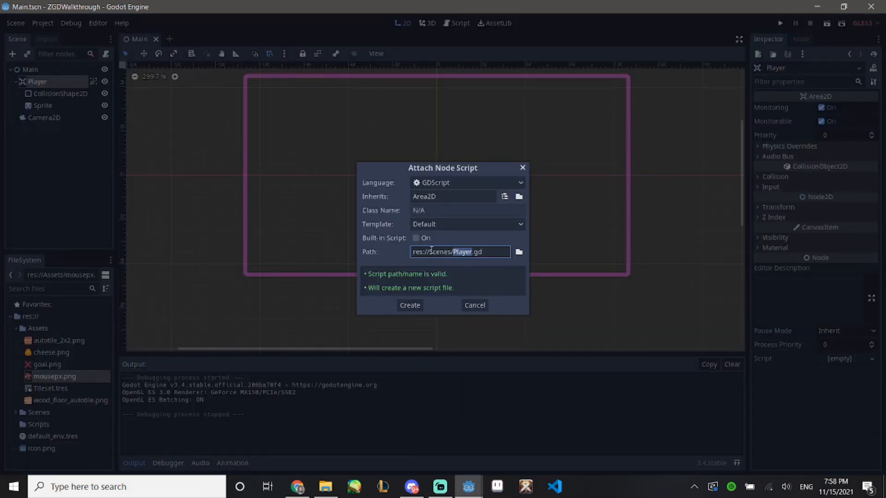
left_click_drag(428, 250, 452, 258)
type("Scr")
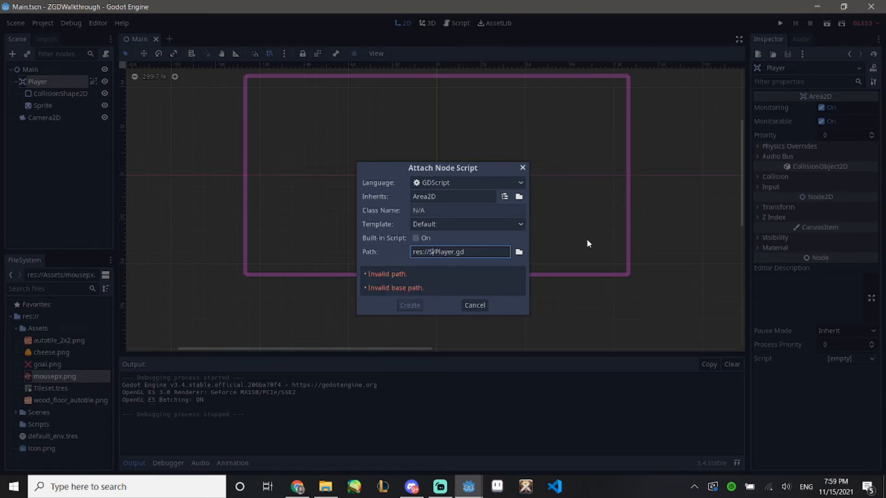
type("ipts")
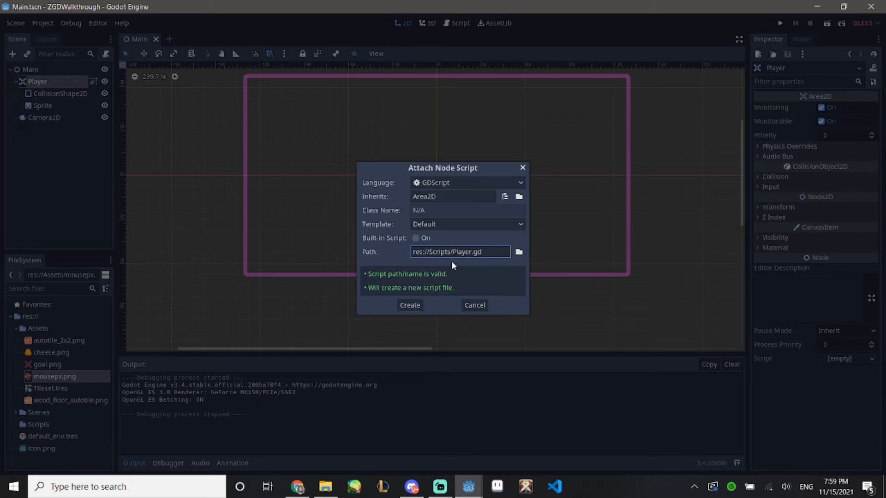
left_click_drag(450, 252, 474, 255)
left_click(482, 253)
left_click(410, 305)
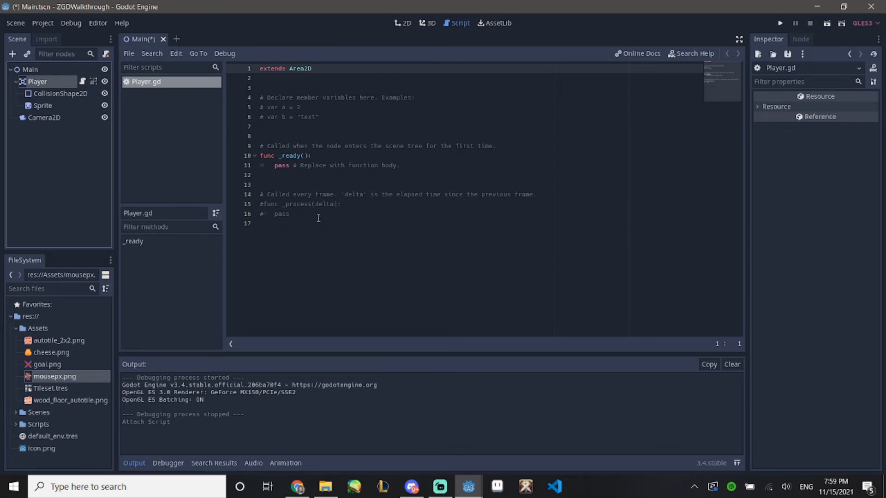
- Remove all the template code below the extends Area2D line in Player.gd and save the script
left_click_drag(317, 218, 401, 91)
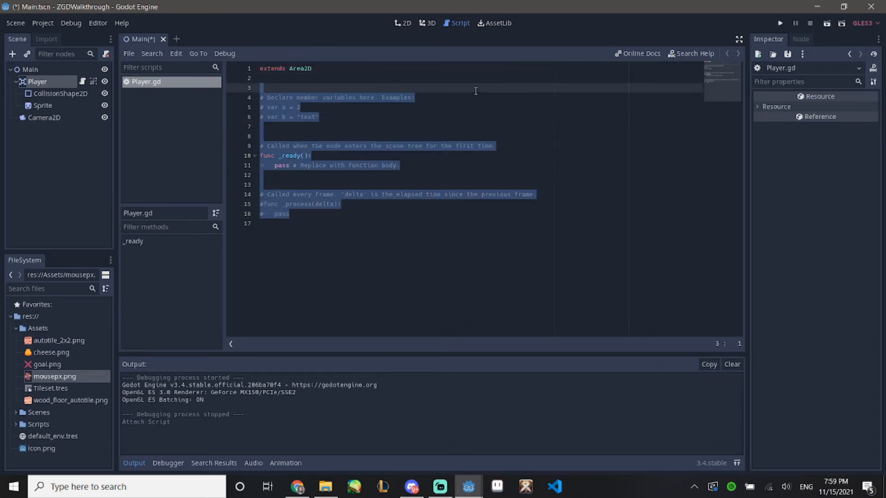
key("BackSpace")
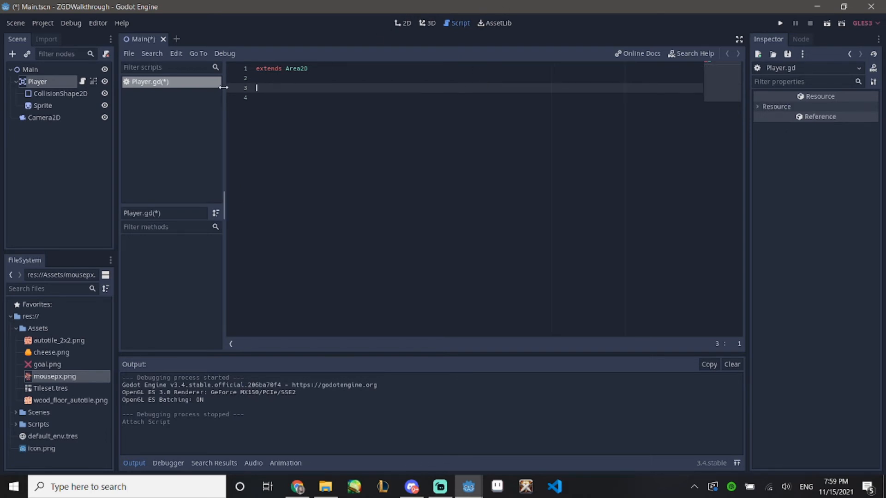
key("ctrl+s")
left_click(403, 24)
left_click(462, 22)
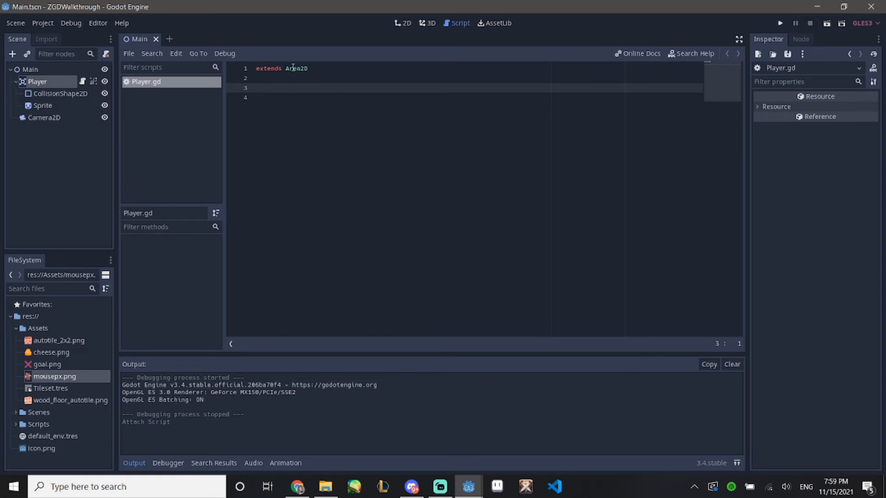
left_click_drag(286, 69, 321, 68)
left_click(317, 70)
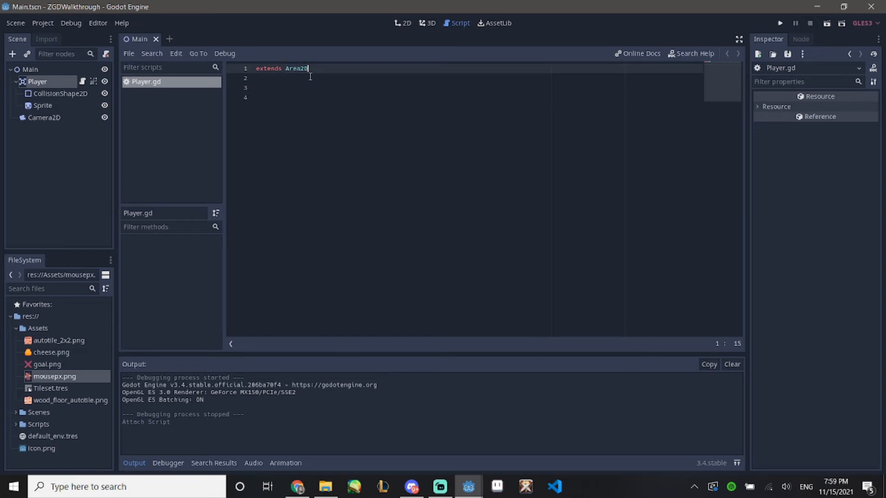
left_click(294, 87)
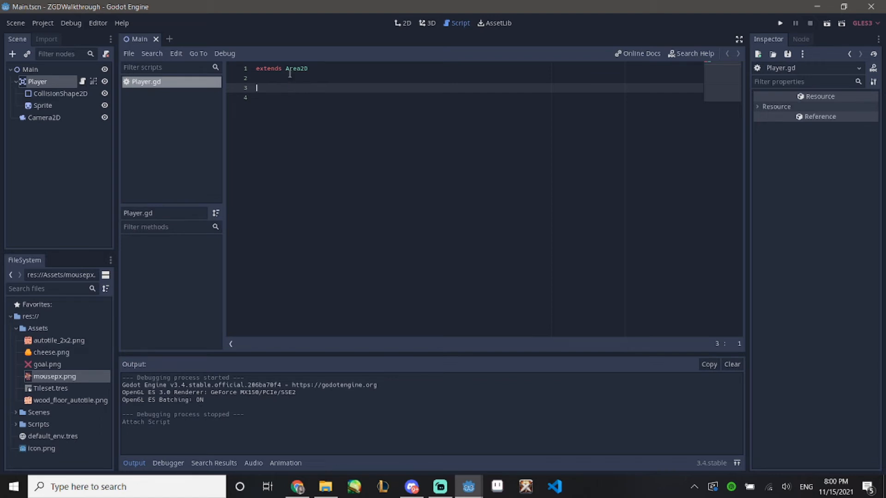
left_click_drag(306, 69, 256, 69)
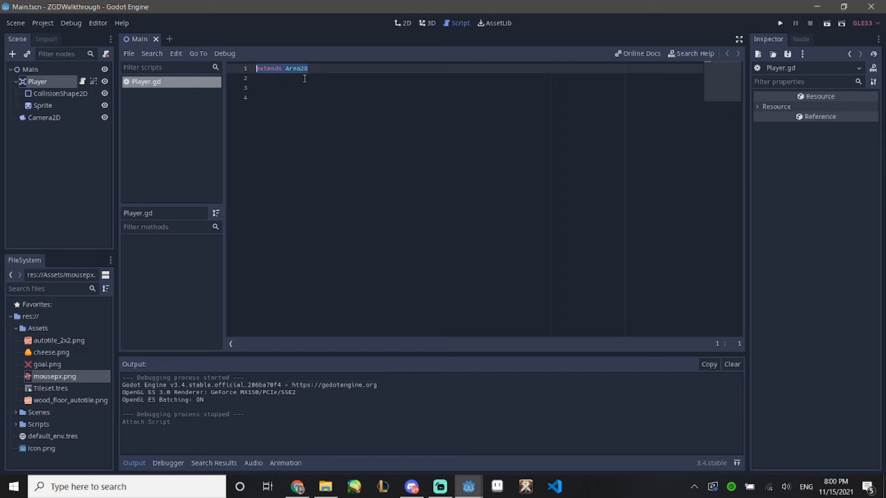
left_click(279, 87)
left_click(282, 95)
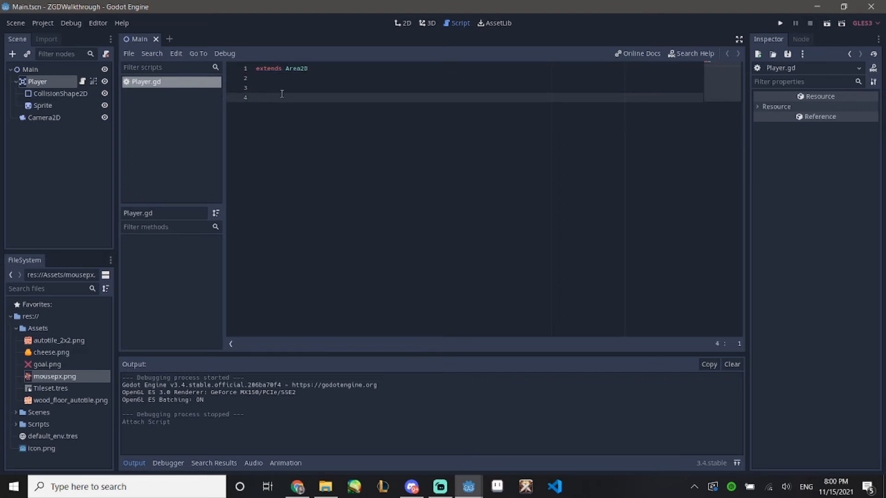
- Declare the integer member variable on line 3 of Player.gd as var tile_size : int = 16
left_click(278, 86)
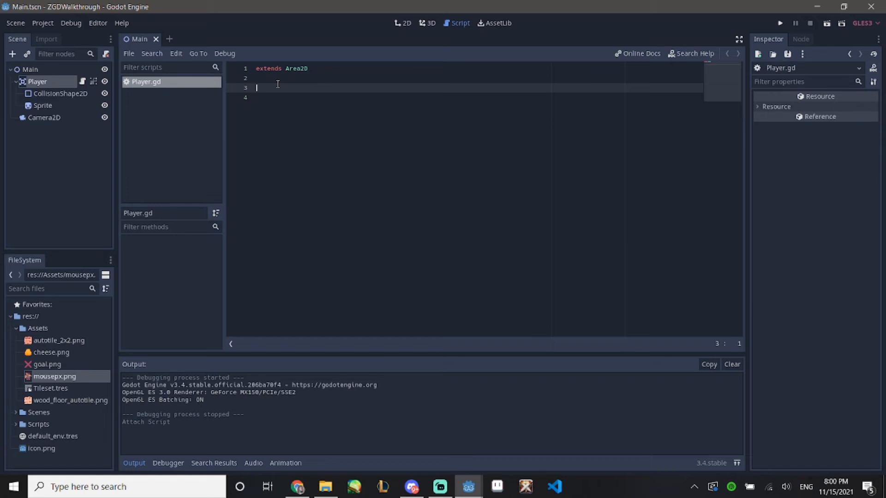
type("var tile ")
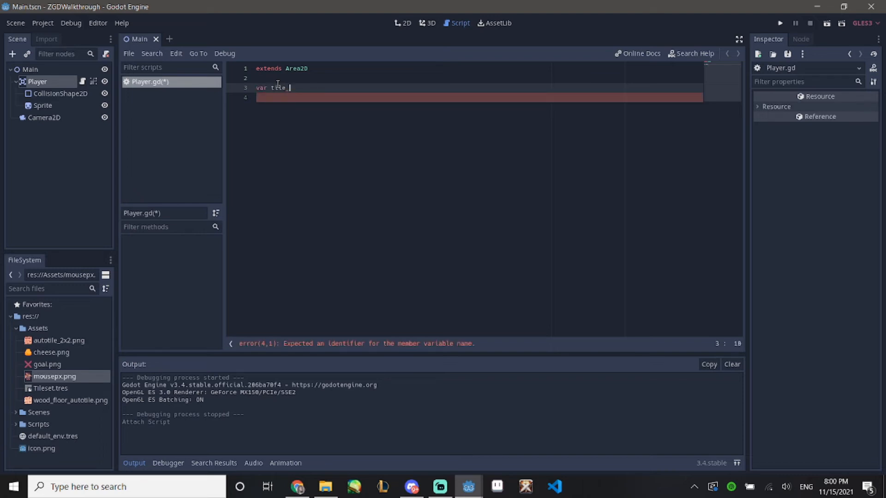
type("size")
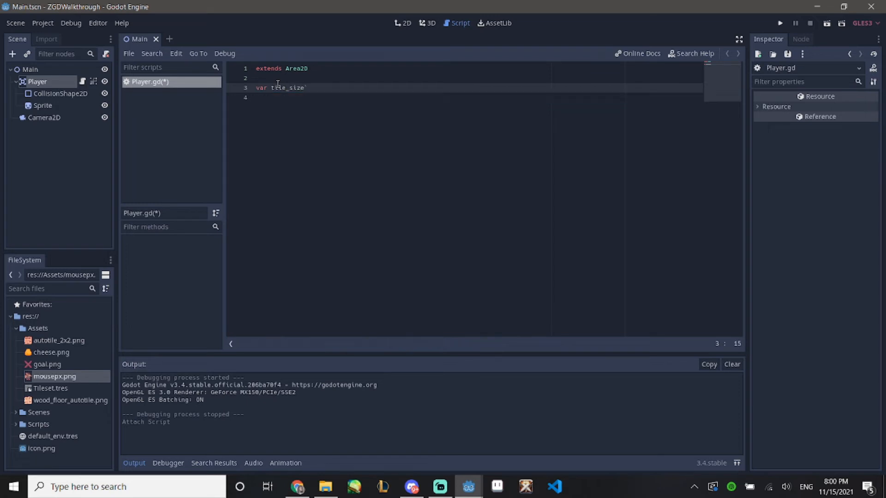
type("``")
type(": int")
type("=")
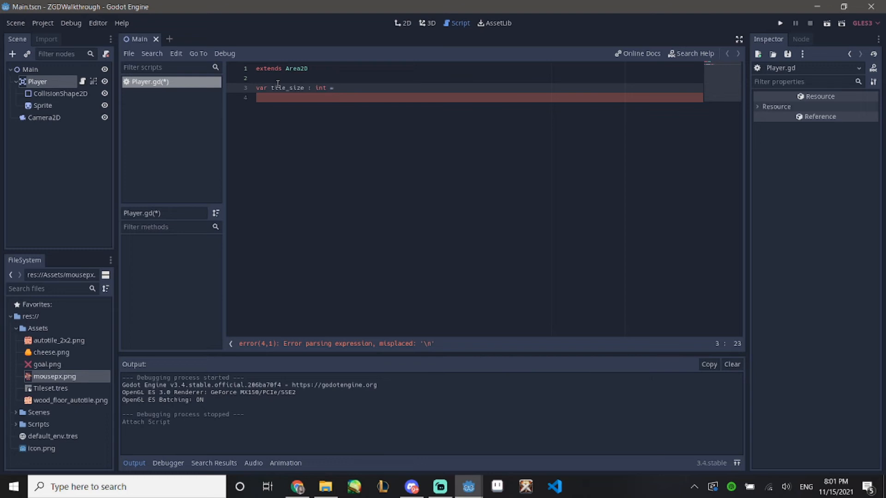
type("16")
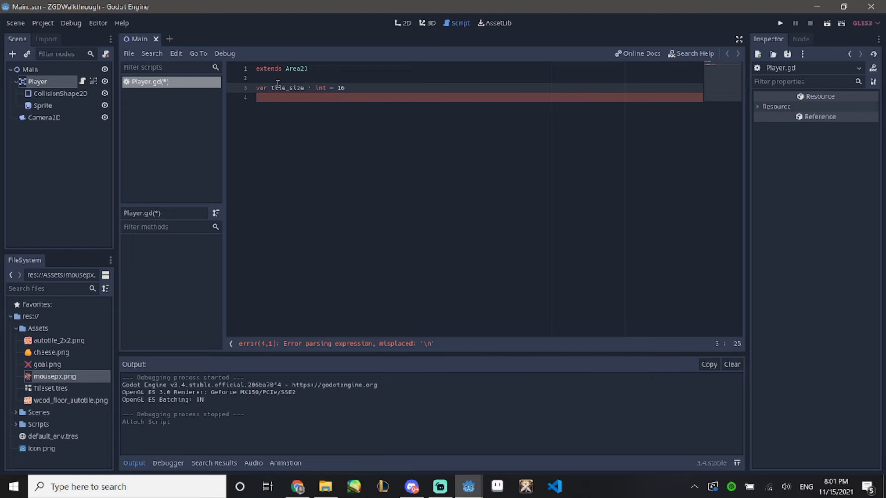
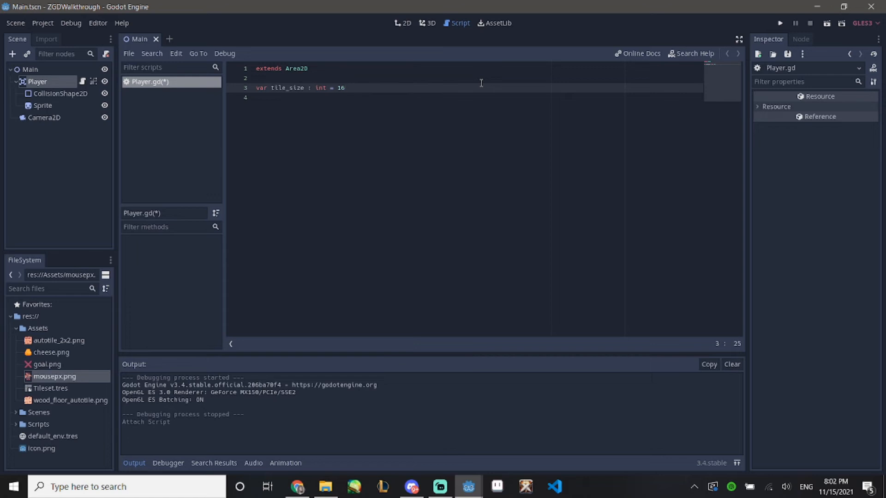
- Declare an inputs dictionary below tile_size with a first entry mapping "right" to Vector2.RIGHT
key("Return")
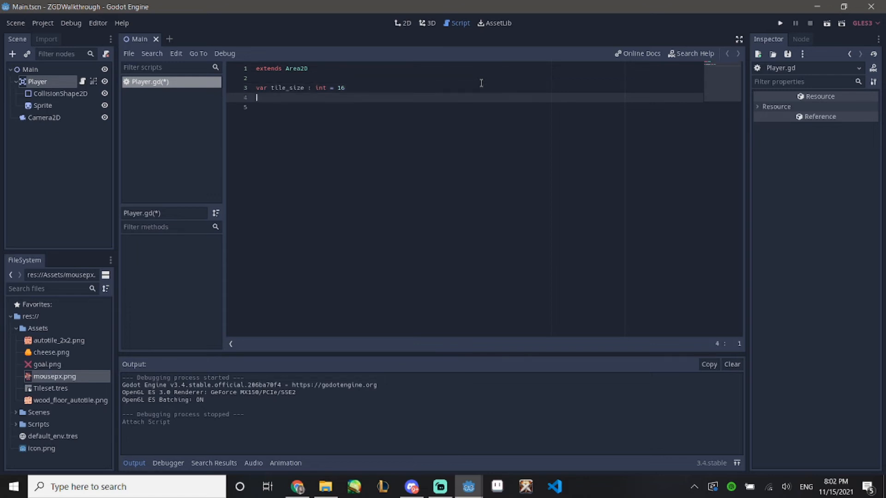
key("Return")
type("var")
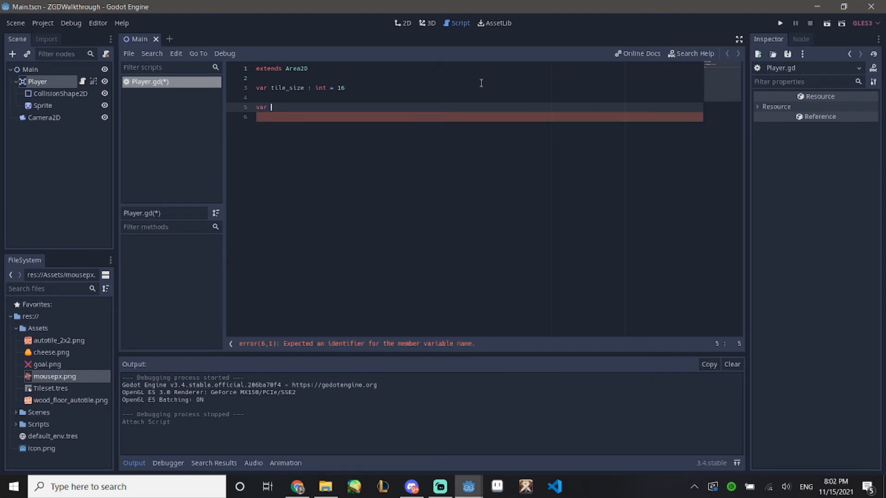
type(" inputs = ")
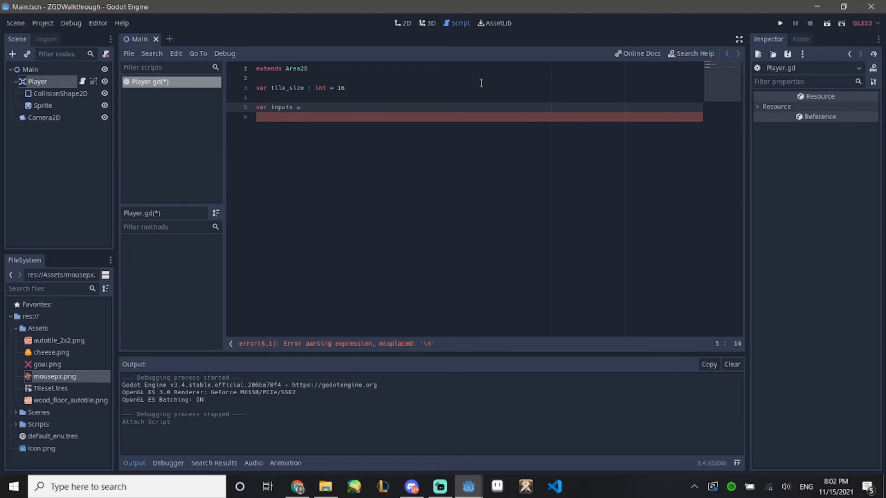
type("{")
key("Return")
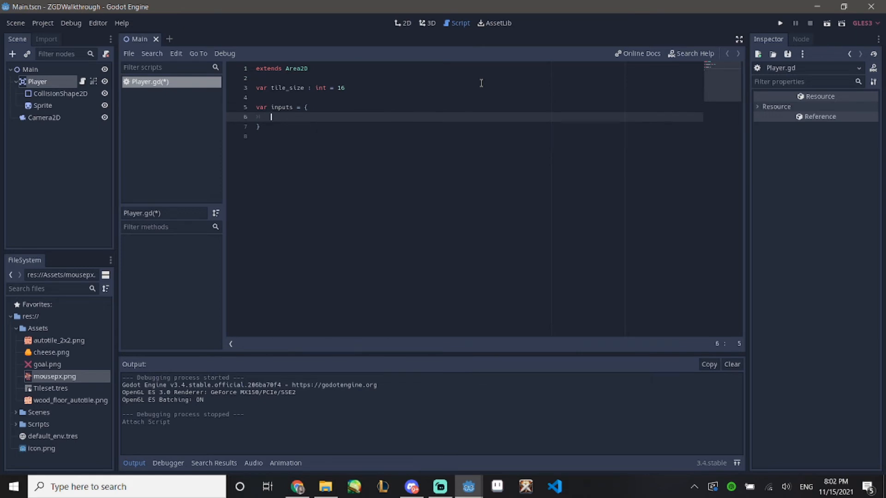
type("\"")
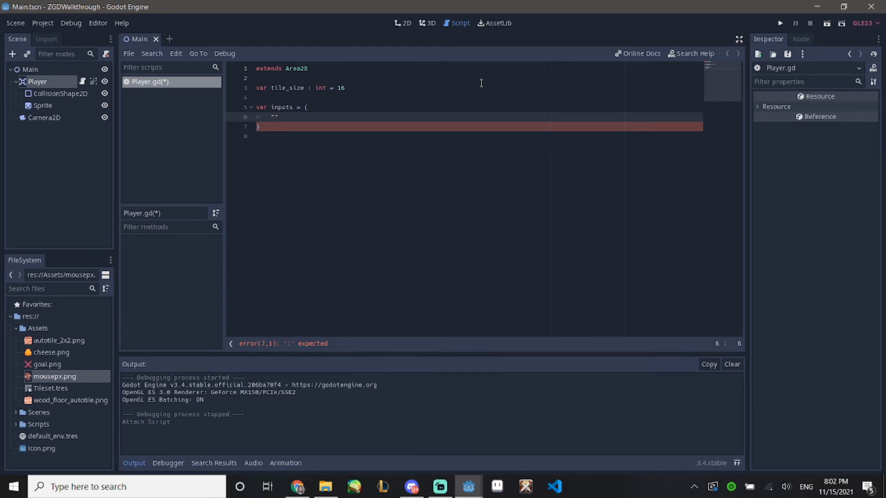
type("right\" : Vector2.RI")
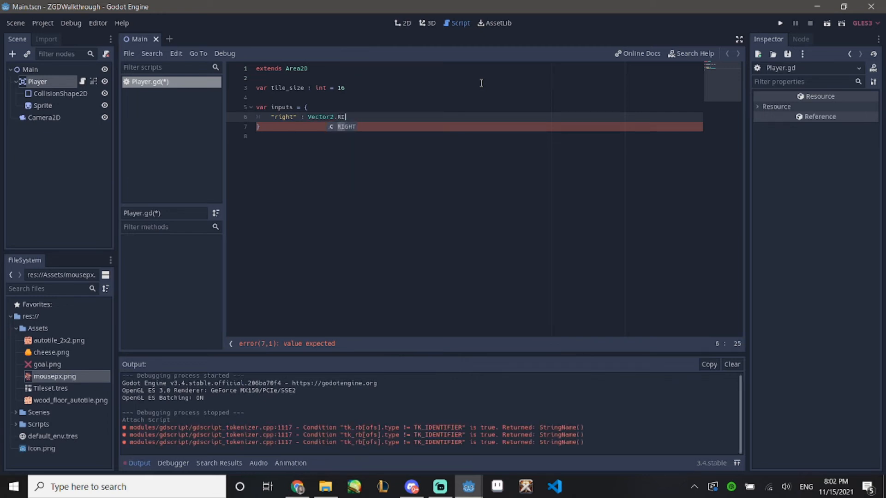
key("Return")
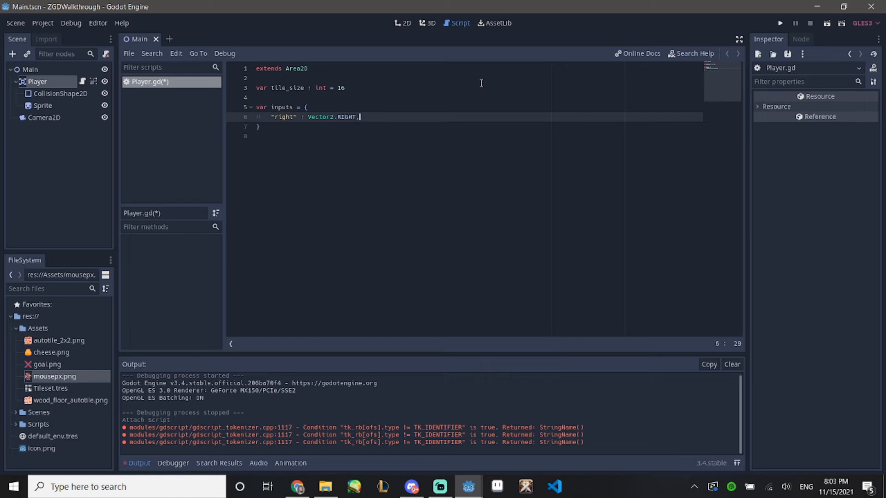
- Add entries to the inputs dictionary mapping "left" to Vector2.LEFT and "up" to Vector2.UP
key("Return")
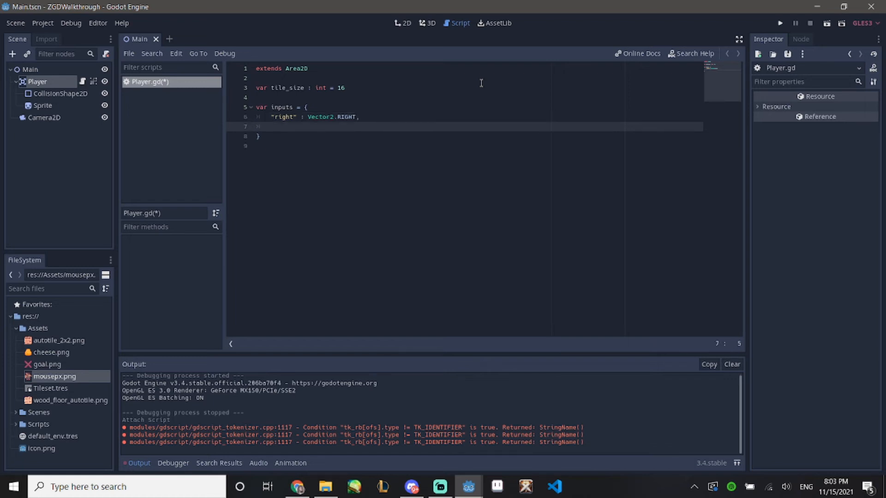
type("\"left\" : Vector2/")
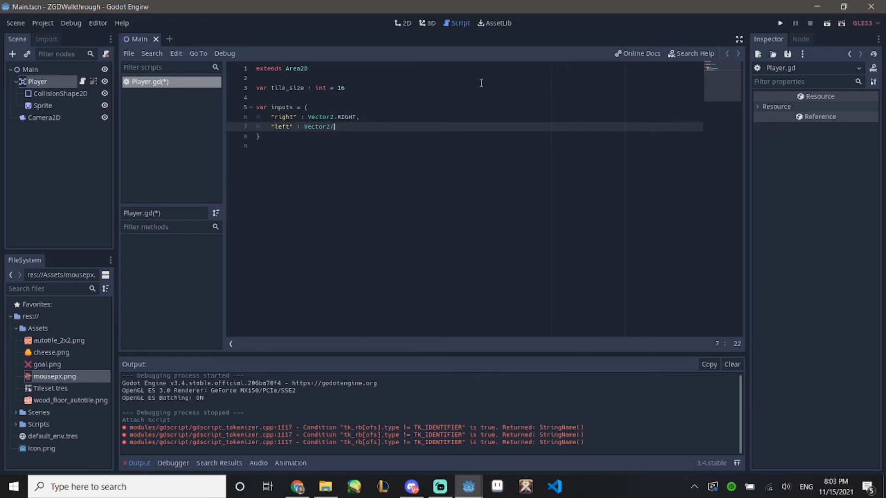
key("BackSpace")
type(".LEFT")
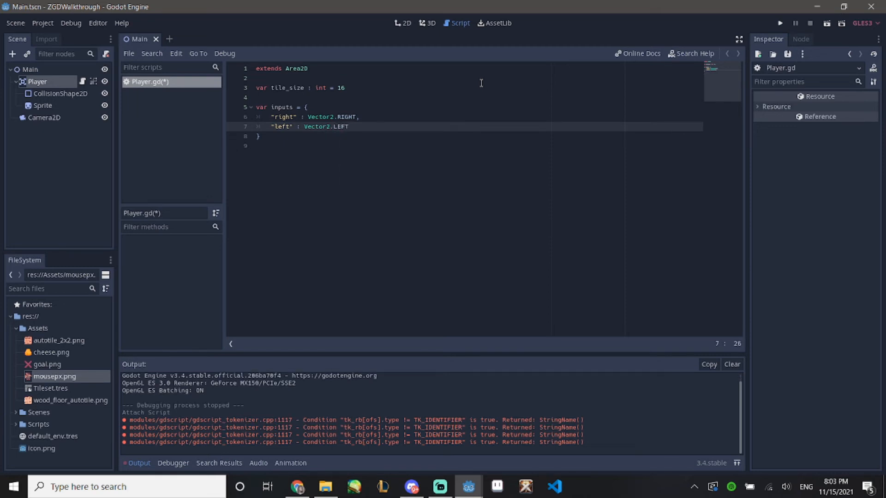
type(",")
key("Return")
type("\"up")
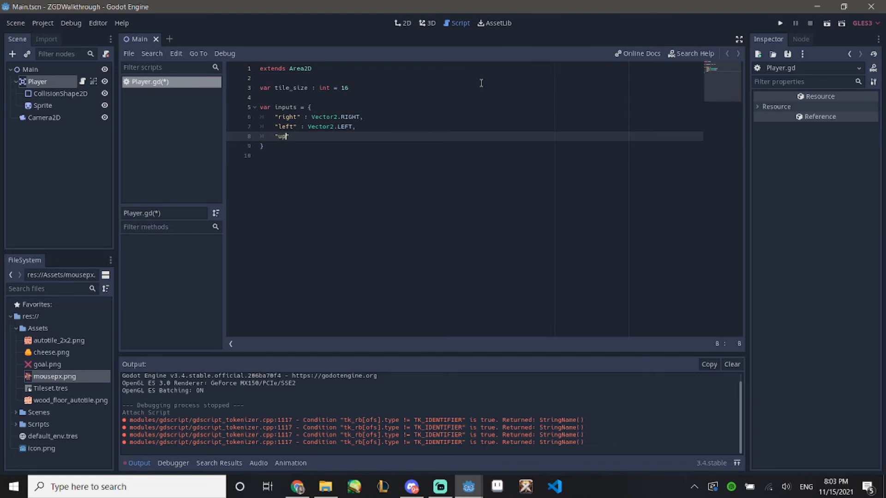
type("\" : Vector2.UP,")
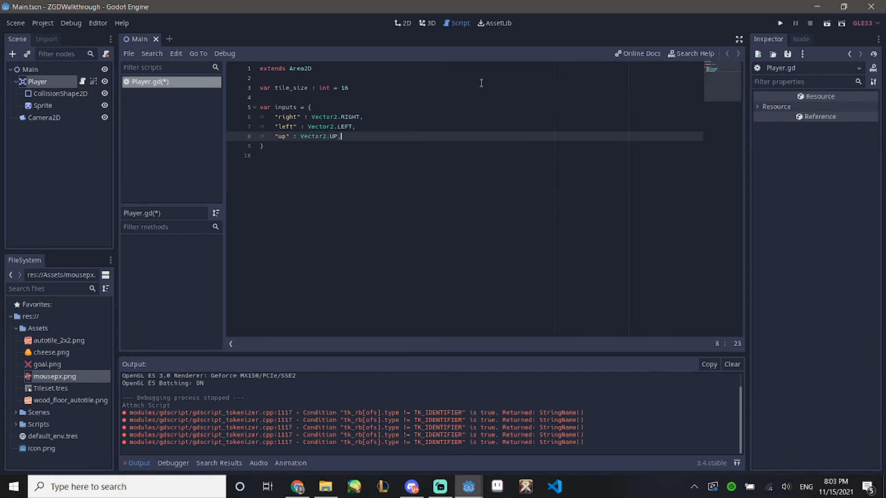
- Complete the inputs dictionary with an entry mapping "down" to Vector2.DOWN
key("Return")
type("\"")
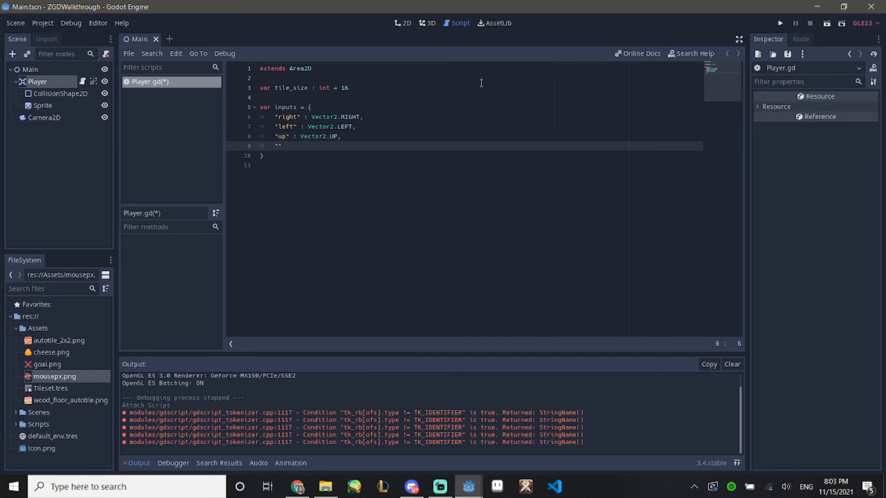
type("dow")
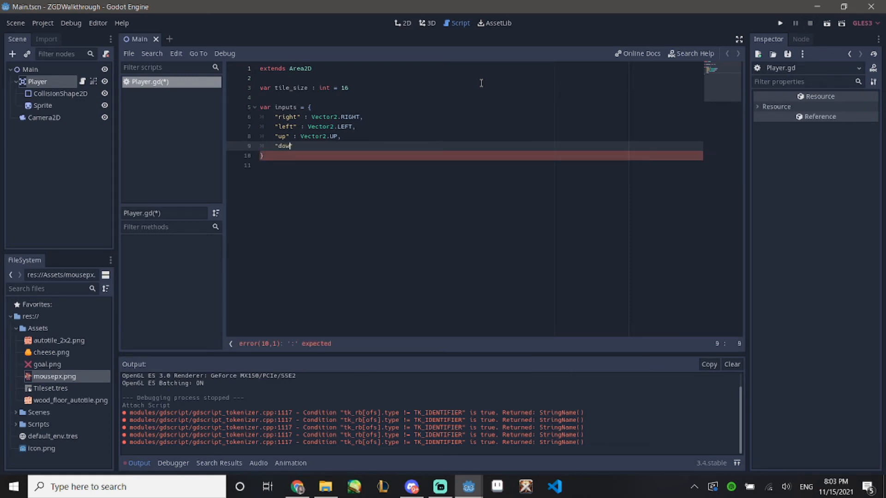
type("n\" : Vector2.DOWN")
key("Return")
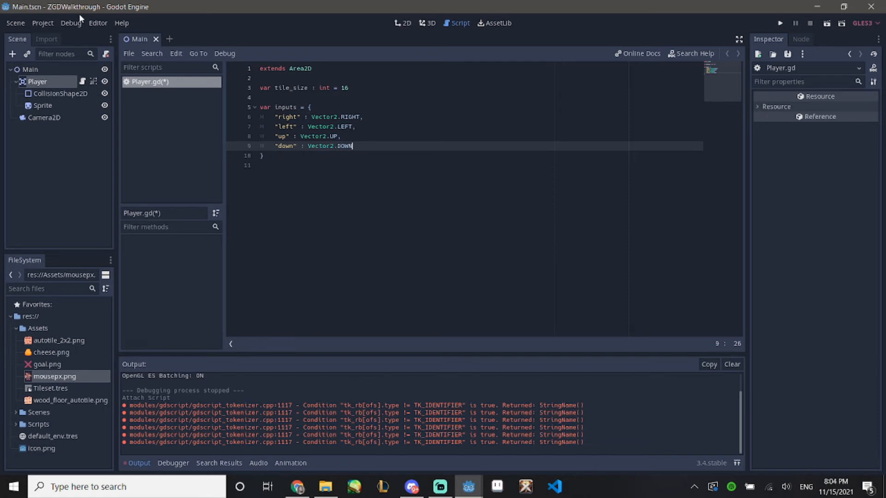
- Open the project's Input Map settings and add a new action named right
left_click(41, 23)
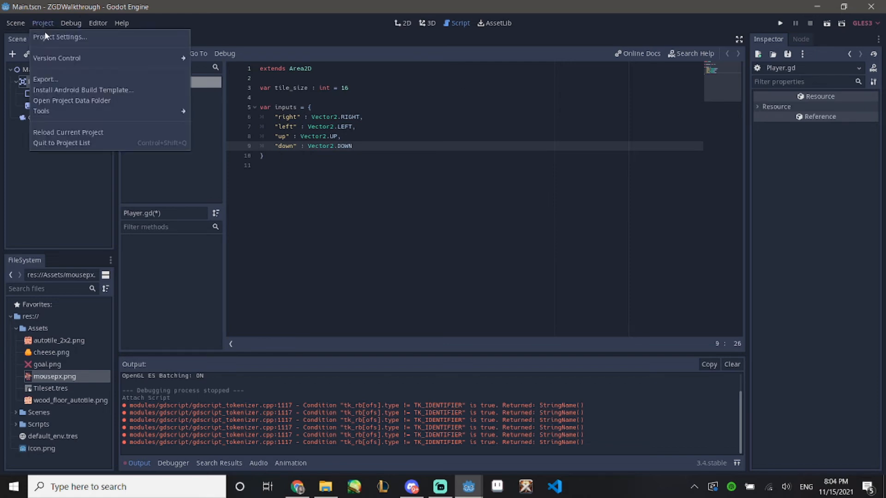
left_click(51, 38)
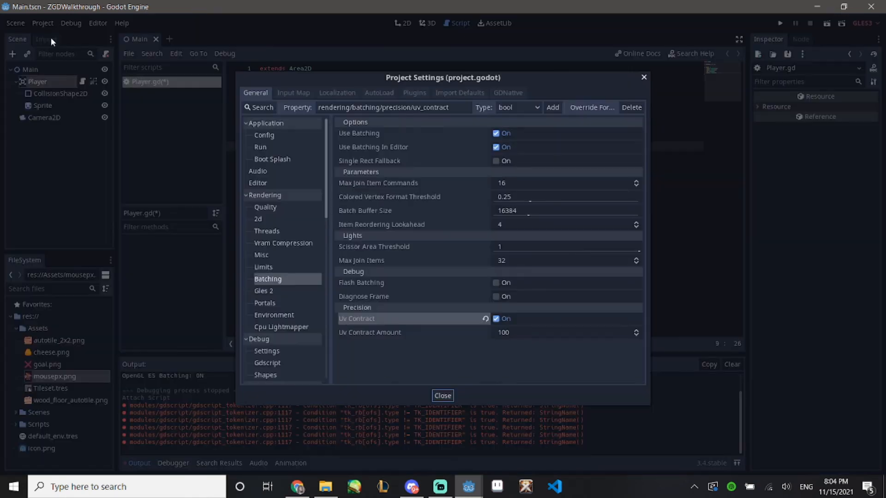
left_click(286, 93)
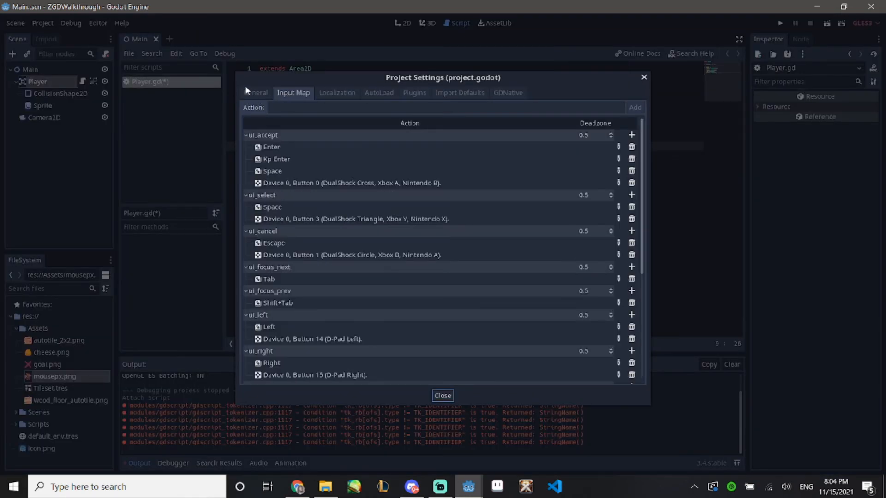
scroll(387, 192, "down", 5)
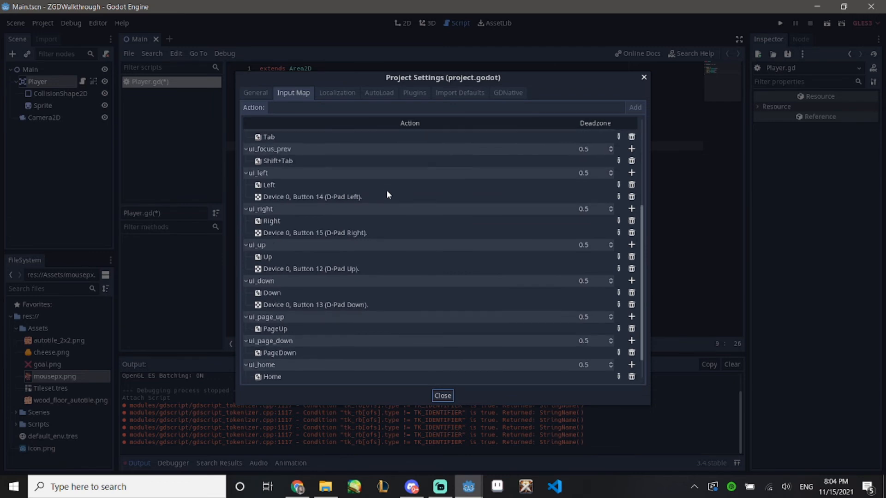
scroll(387, 194, "up", 5)
left_click(306, 109)
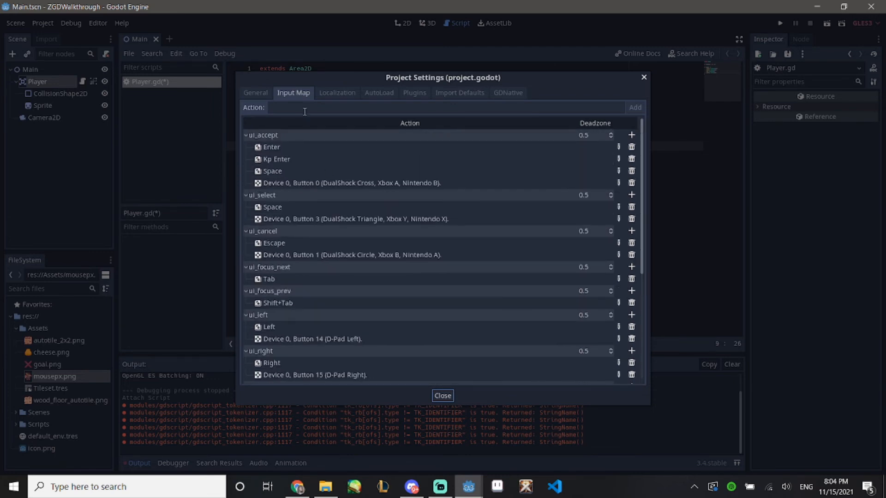
scroll(303, 248, "down", 1)
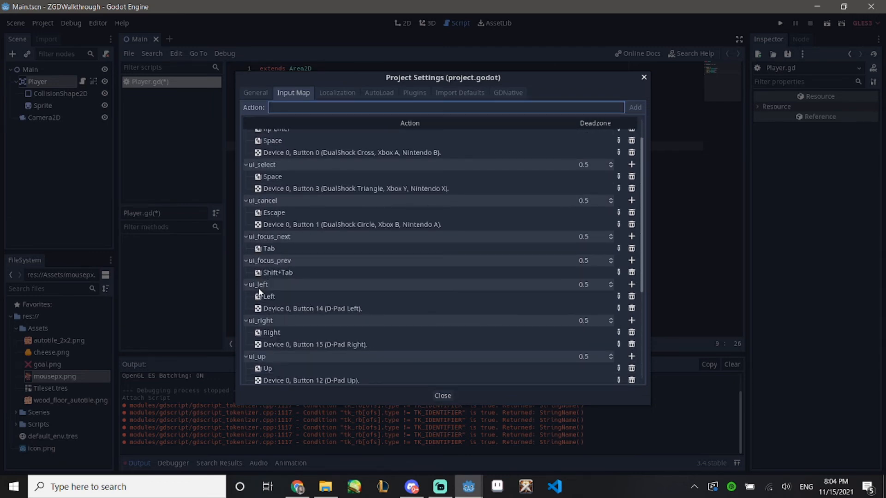
scroll(300, 292, "up", 1)
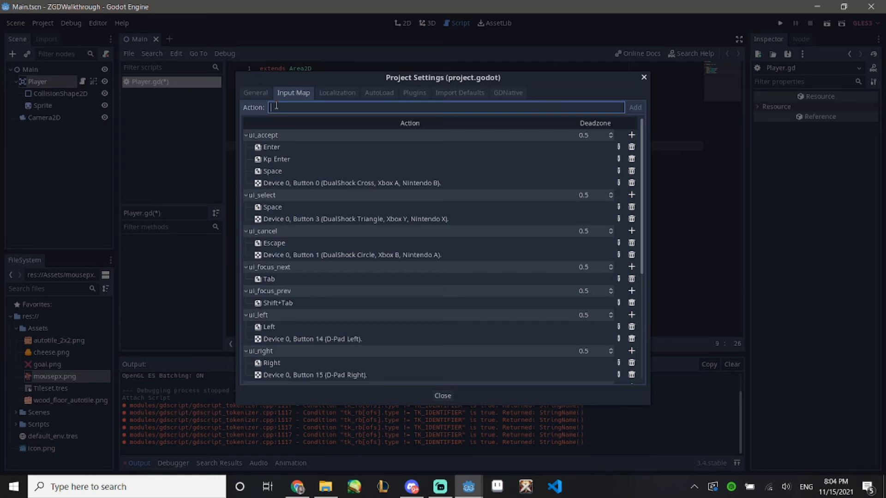
type("right")
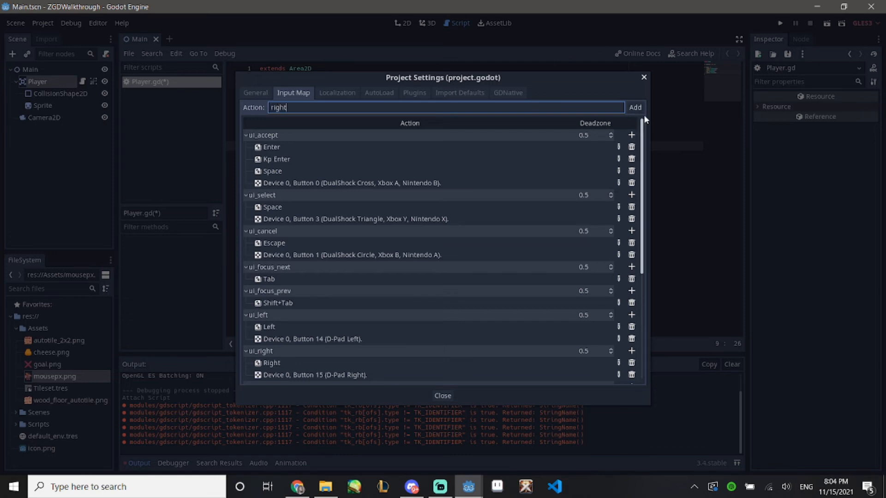
left_click(634, 107)
- Add three more input actions named left, up and down to the Input Map
left_click(272, 108)
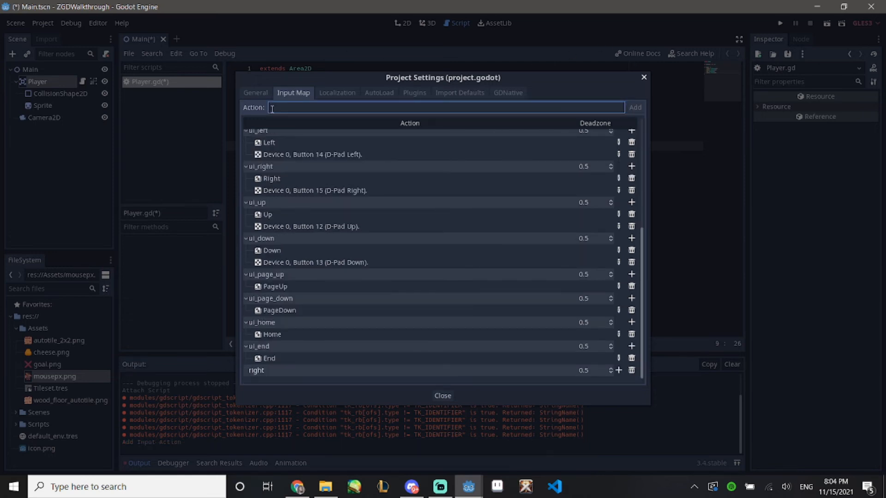
type("left")
key("Return")
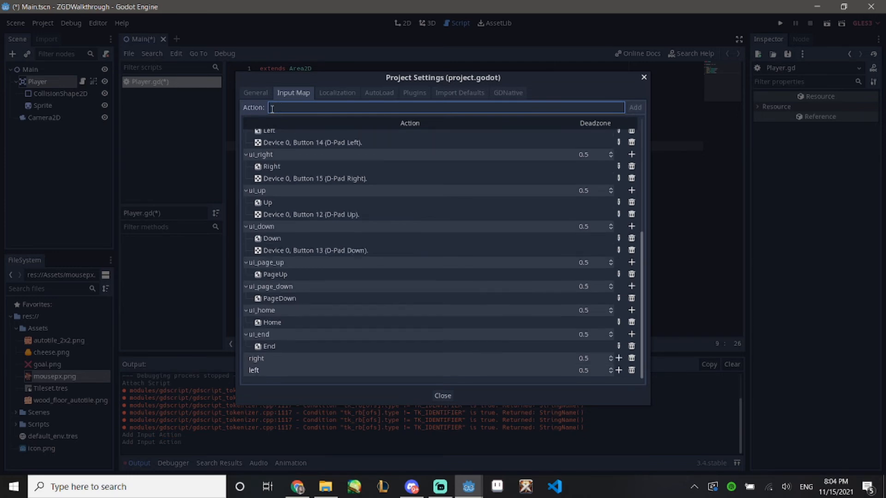
type("up")
type("down")
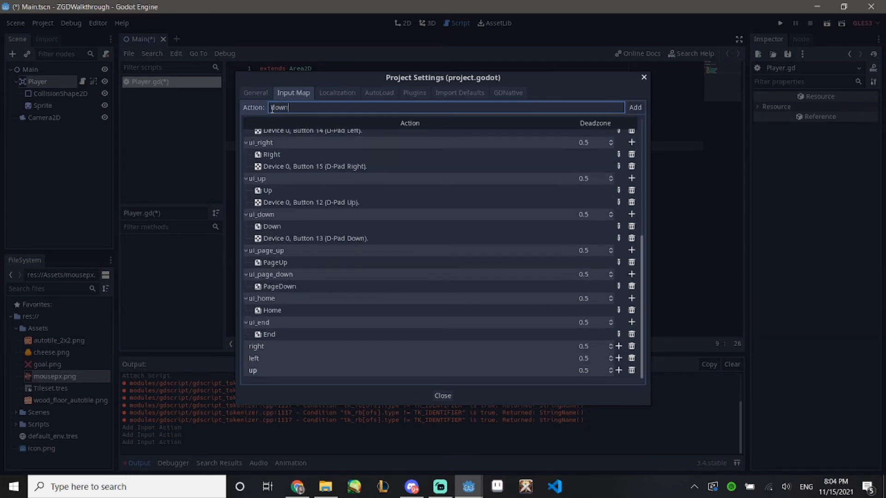
key("Return")
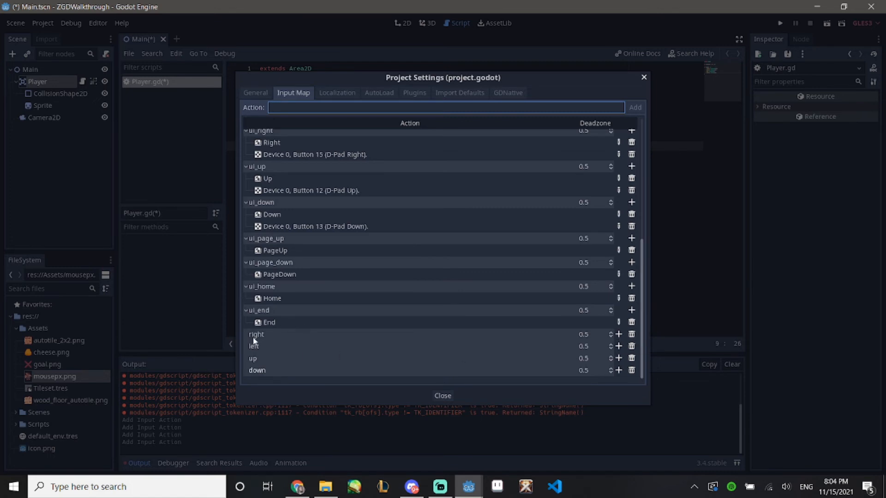
- Assign the Right arrow as a Key event to the custom right action
left_click(619, 334)
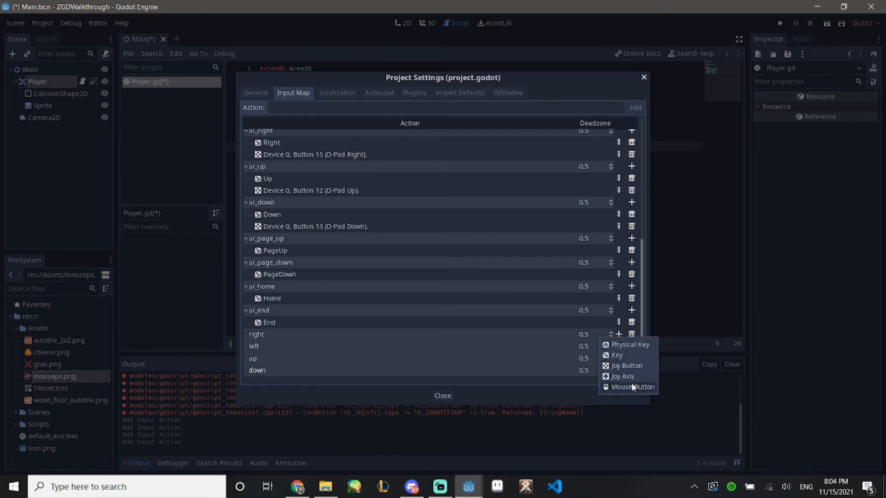
left_click(618, 355)
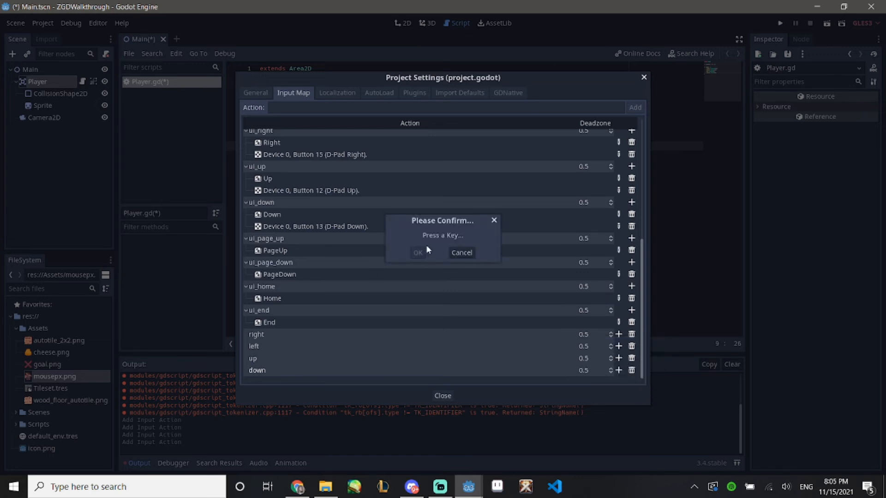
key("Right")
left_click(416, 253)
- Assign the Left arrow as a Key event to the custom left action
scroll(621, 350, "down", 1)
left_click(620, 350)
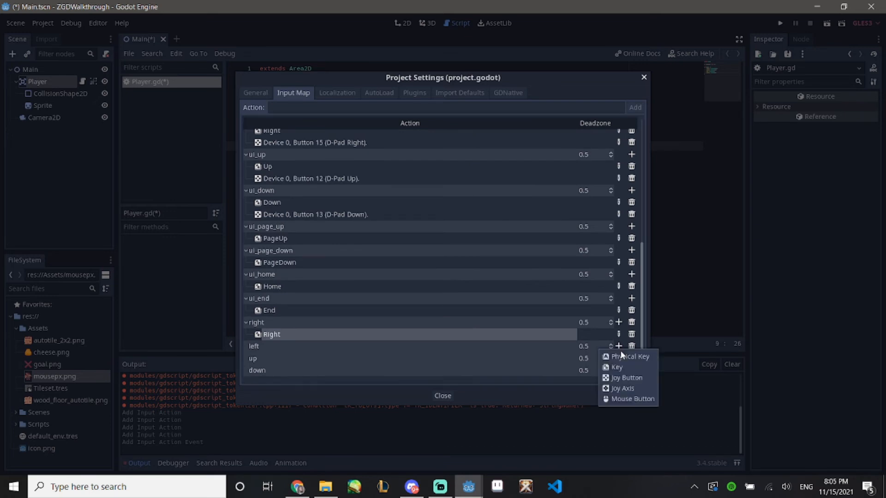
left_click(617, 366)
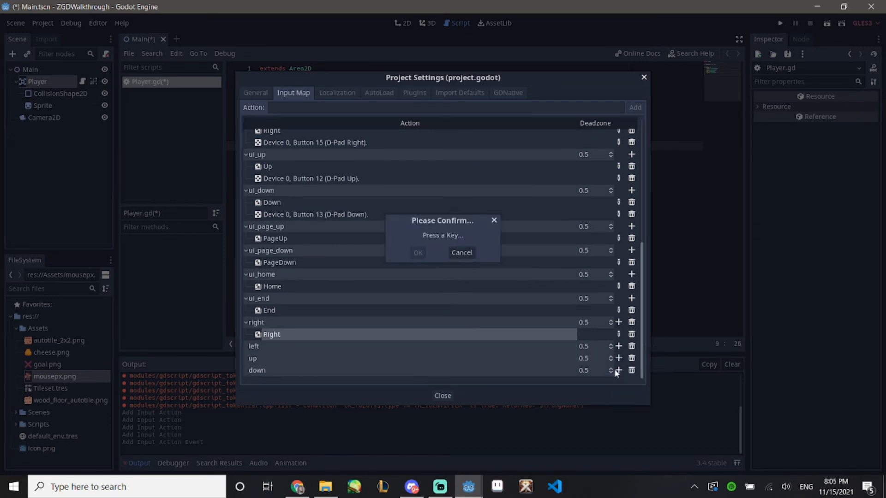
key("Left")
key("Return")
key("Left")
left_click(418, 252)
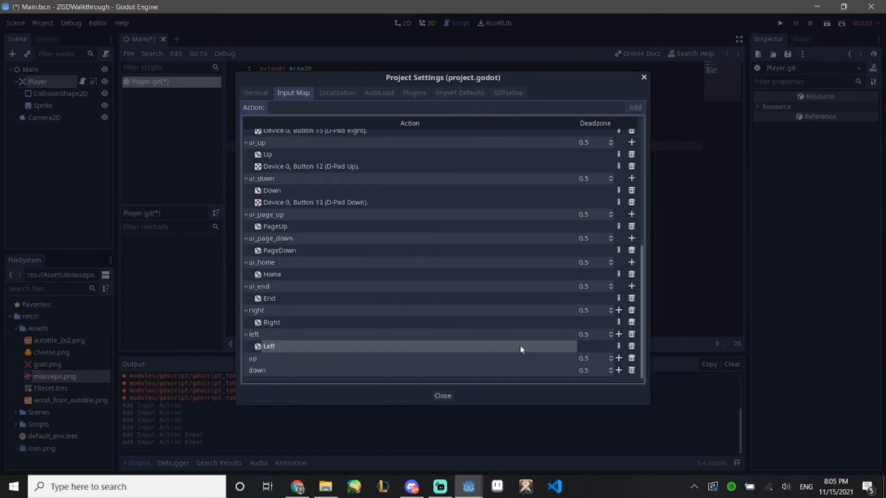
- Assign the Up arrow as a Key event to the custom up action
left_click(618, 358)
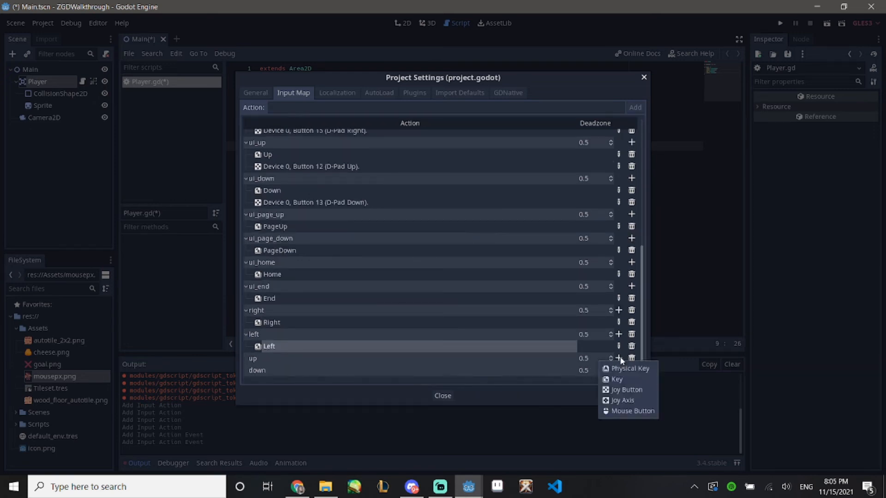
left_click(615, 379)
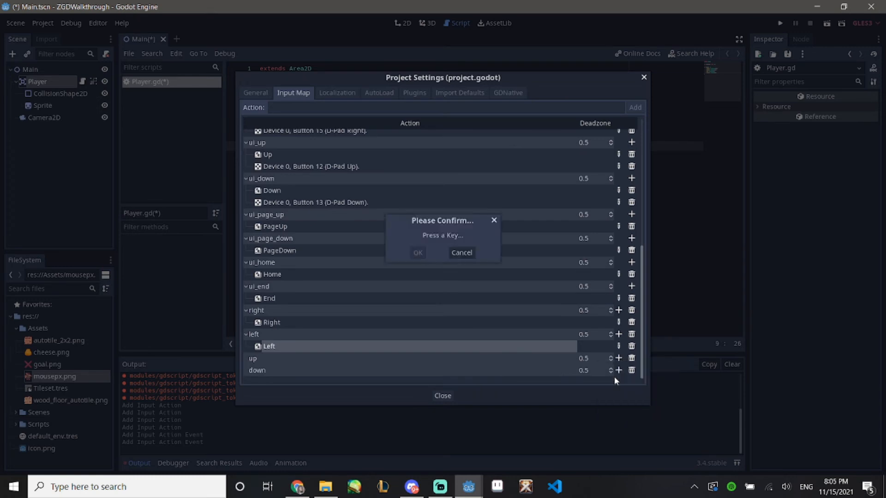
key("Right")
key("Up")
left_click(412, 255)
scroll(485, 289, "down", 1)
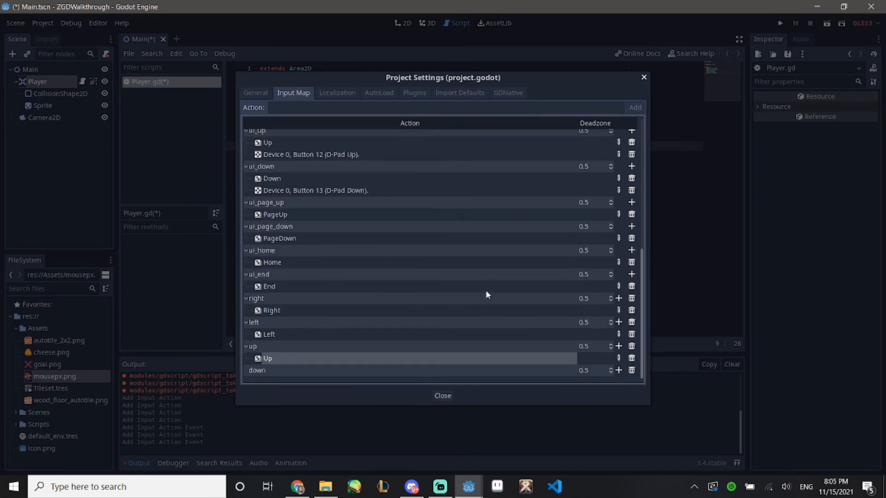
left_click(618, 370)
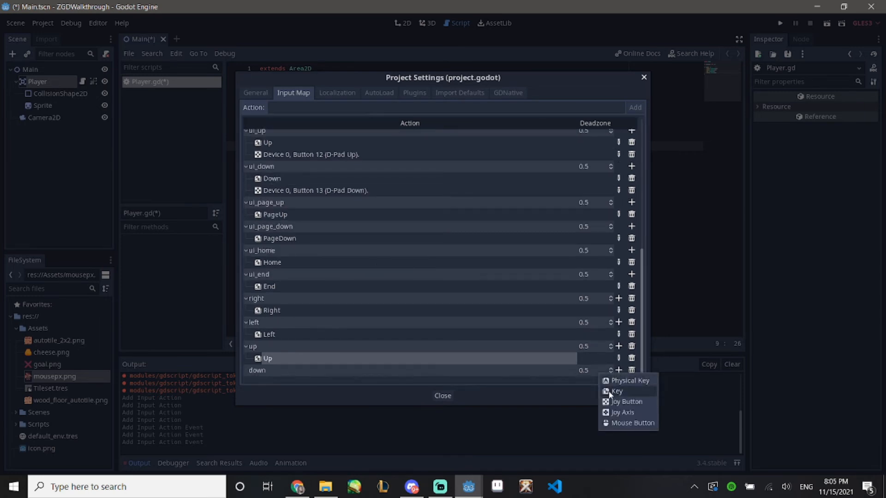
left_click(613, 382)
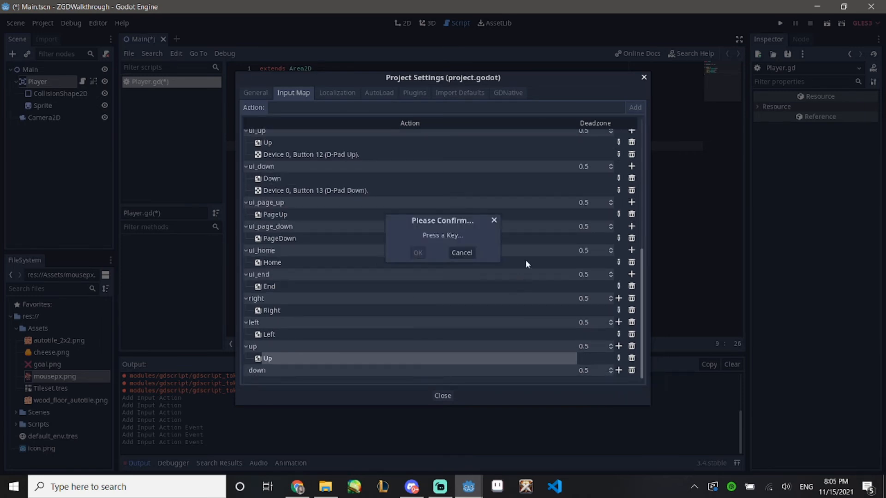
key("Down")
left_click(464, 255)
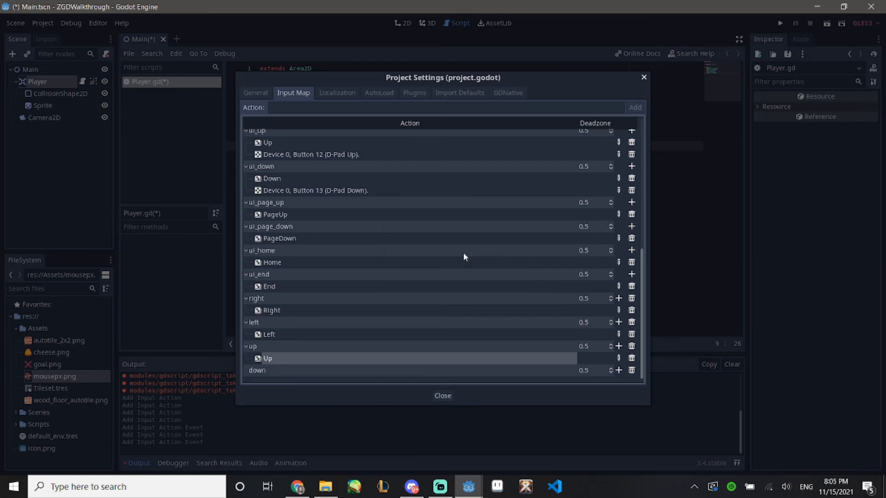
- Assign the Down arrow as a Key event to the custom down action and close the project settings
left_click(619, 372)
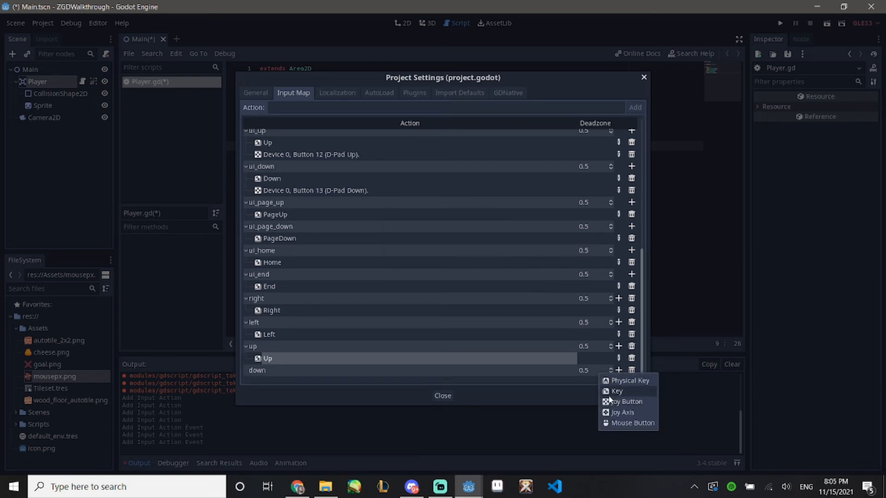
left_click(610, 392)
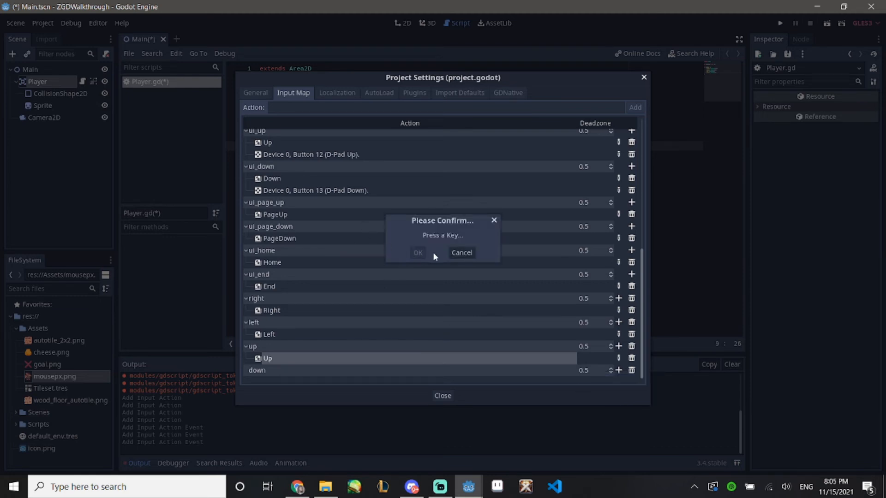
key("Down")
left_click(418, 252)
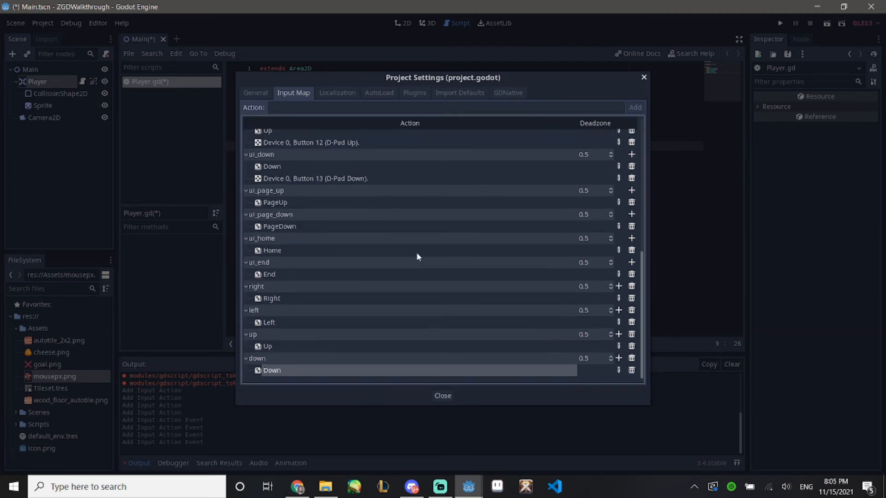
left_click(644, 77)
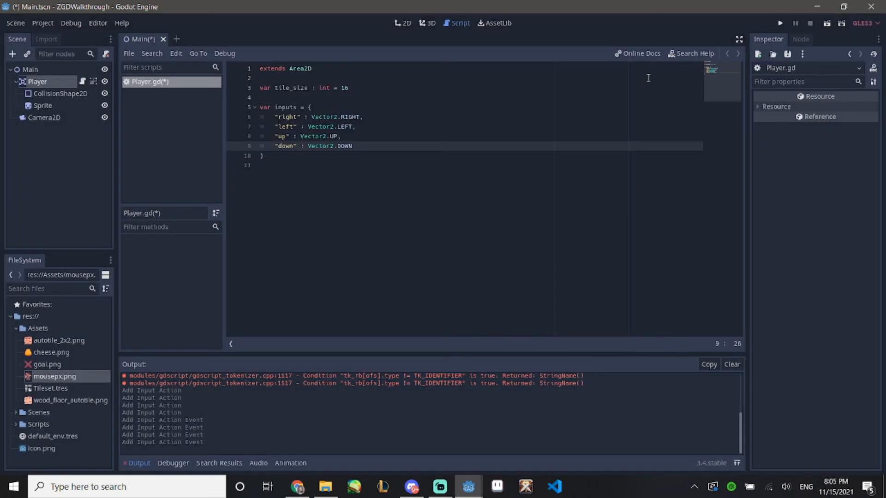
- Declare a func _ready(): header on line 12 of Player.gd, below the inputs dictionary, with empty indented lines under it
left_click(300, 158)
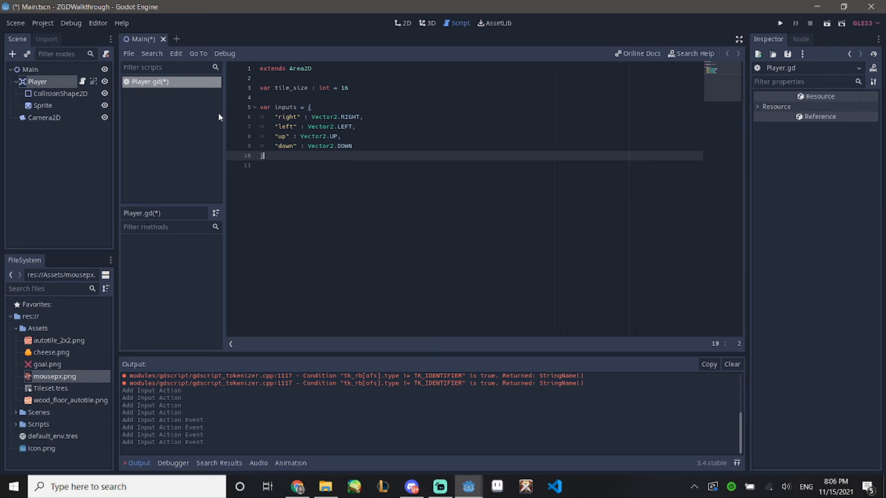
type("`")
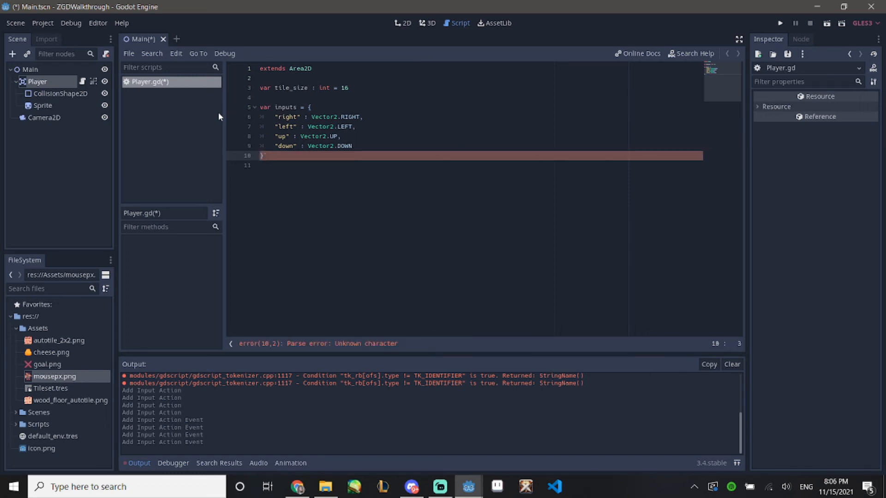
key("BackSpace")
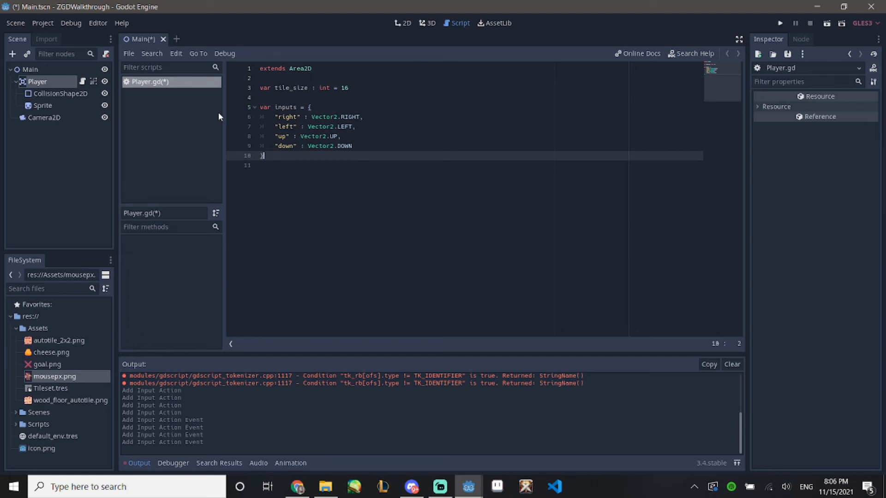
key("Return")
key("Return")
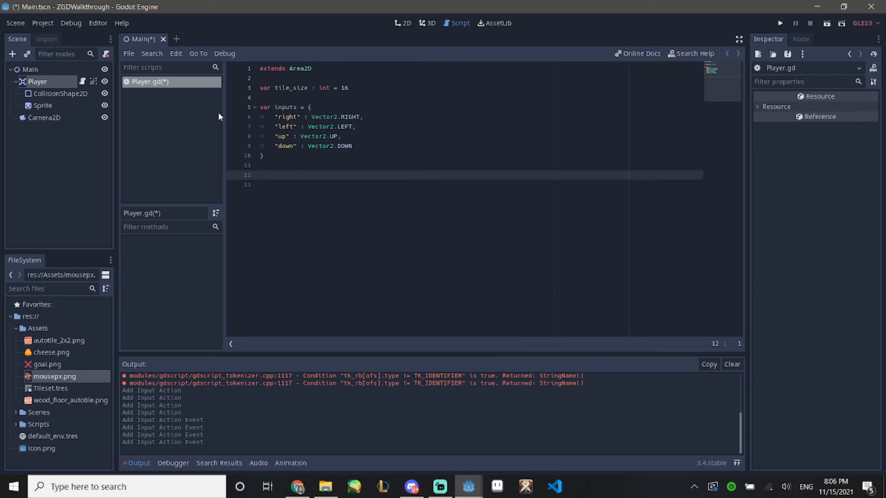
type("func _")
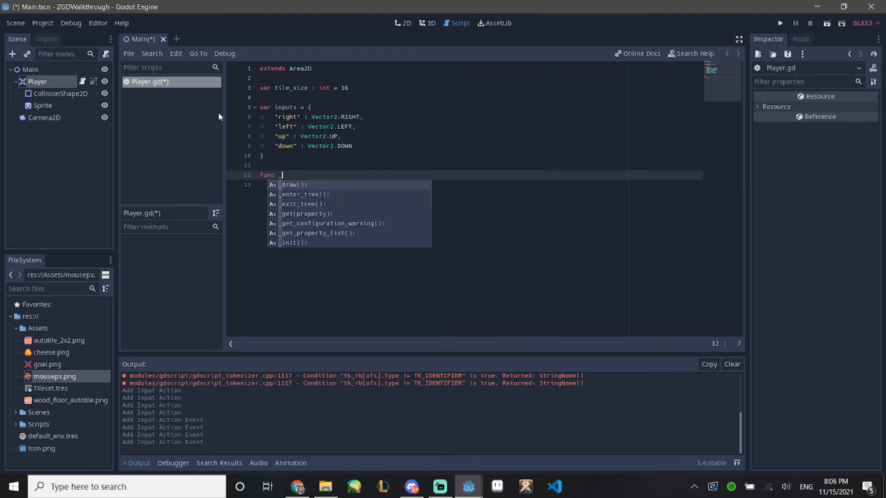
type("ready()")
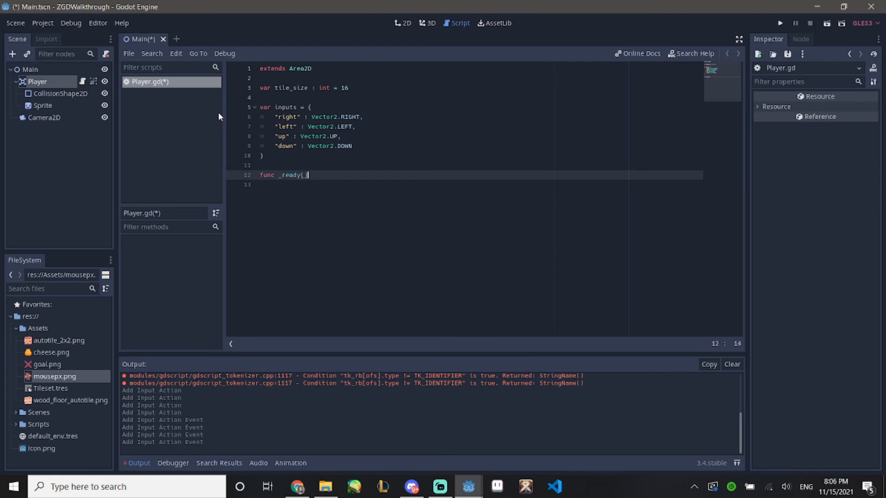
type(":")
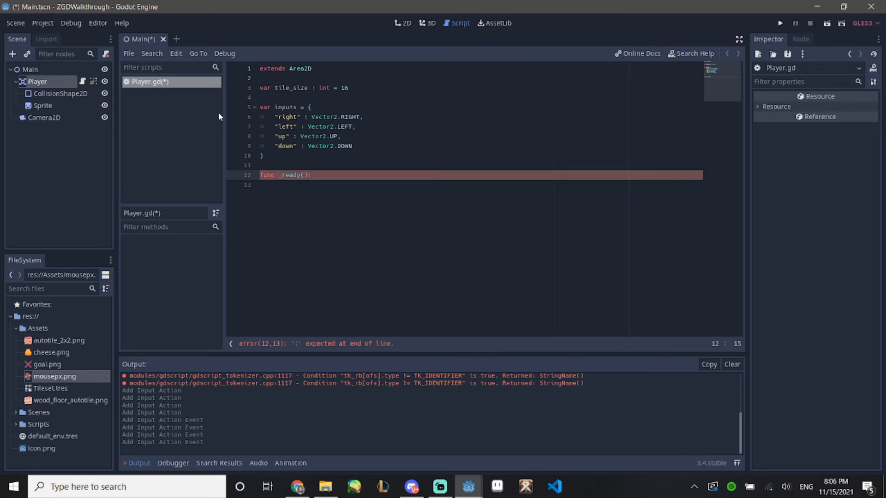
key("Return")
key("Return")
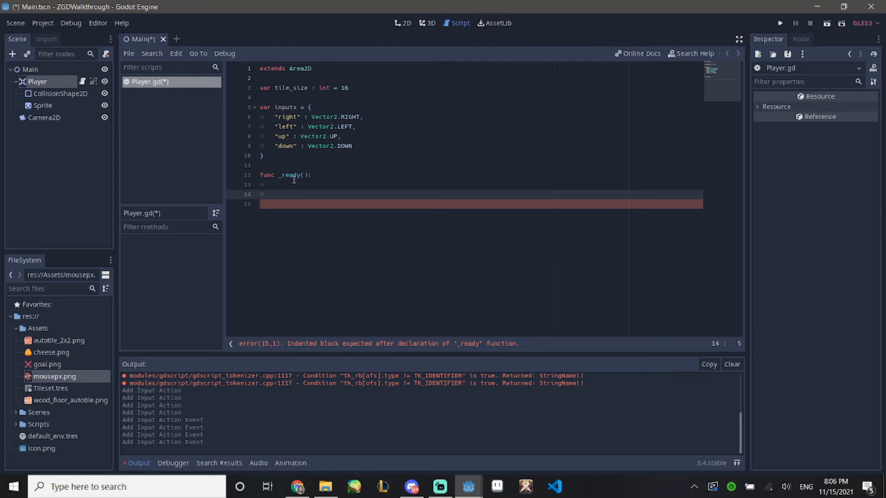
- Save the scene and script, and add position = position.snapped(Vector2.ONE * tile_size / 2) on line 14 inside _ready()
key("ctrl+s")
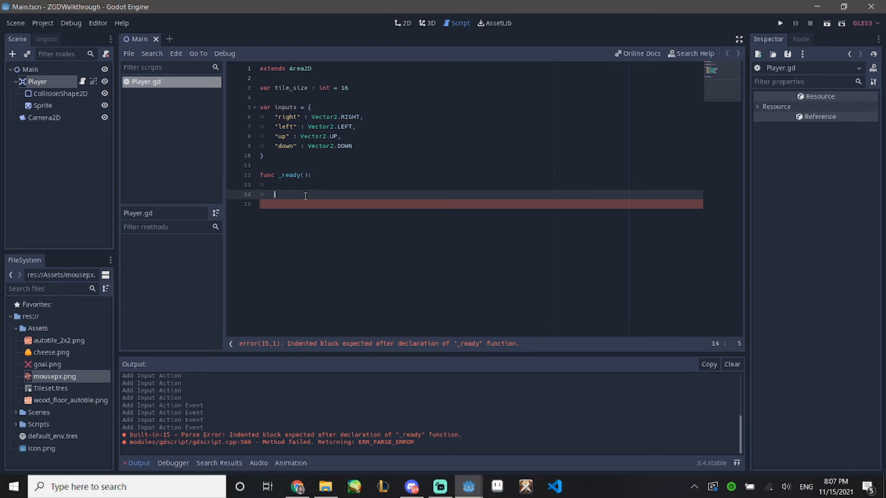
type("position =")
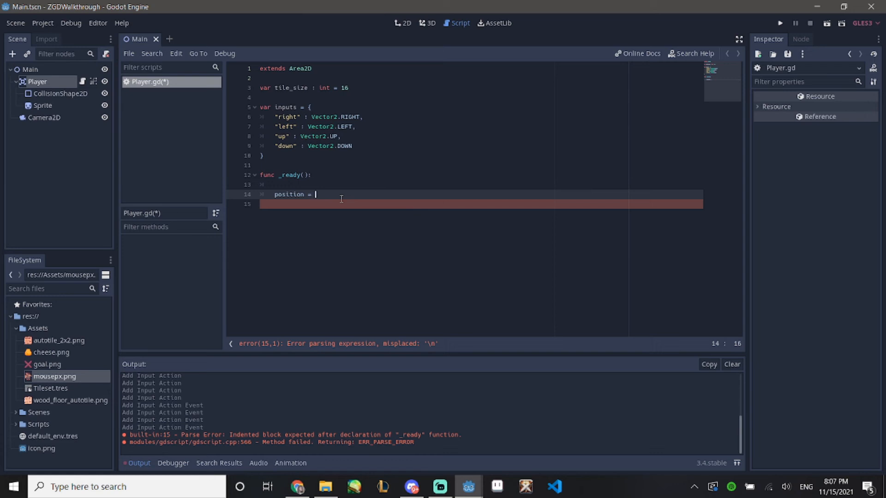
type("position.snapped(")
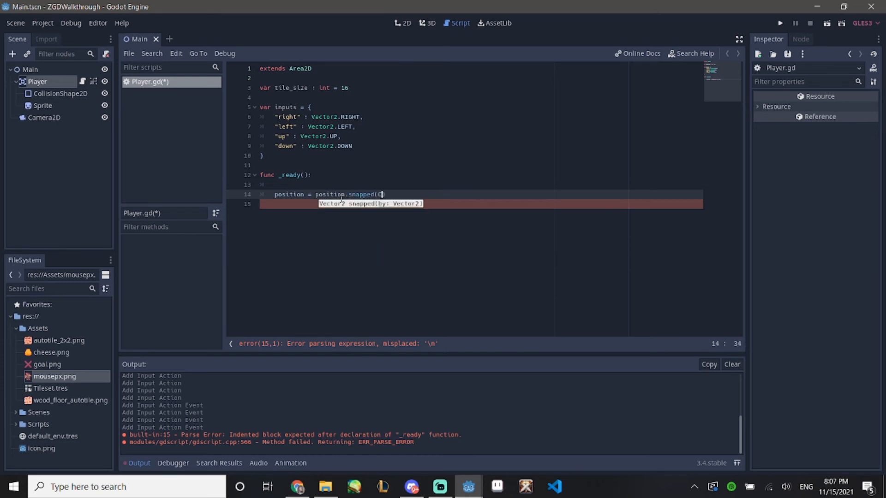
type("Vect")
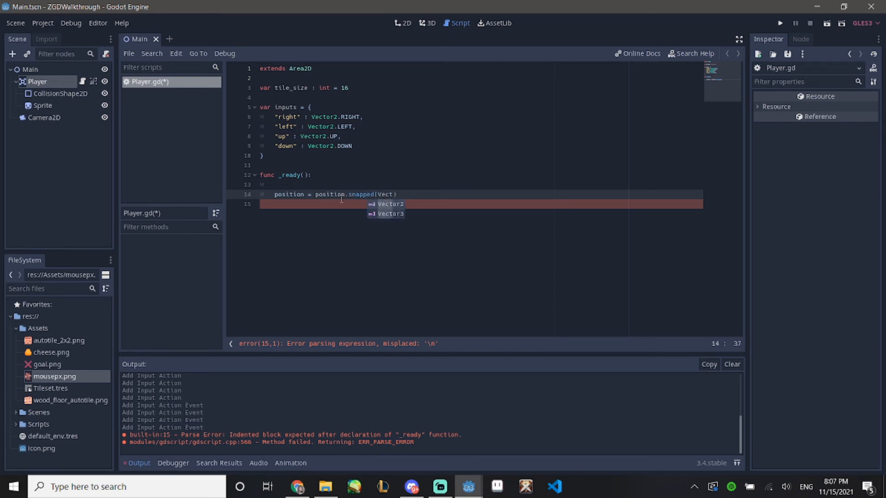
key("Return")
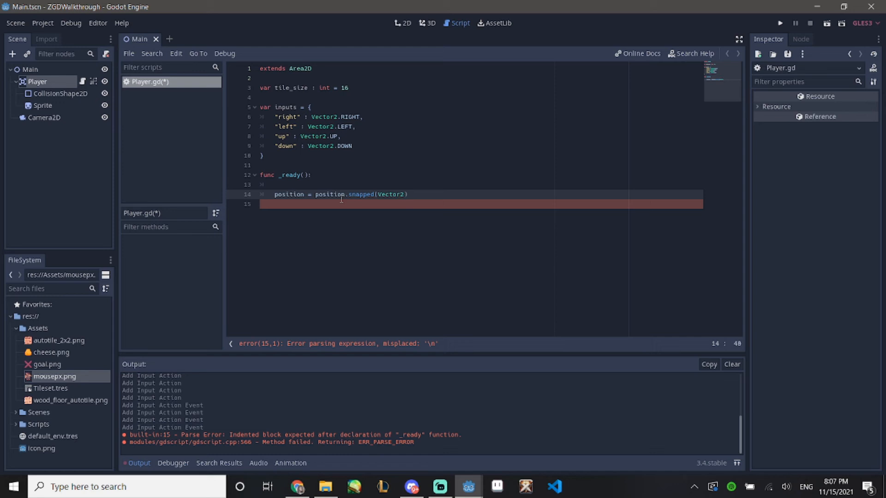
type(".ONE")
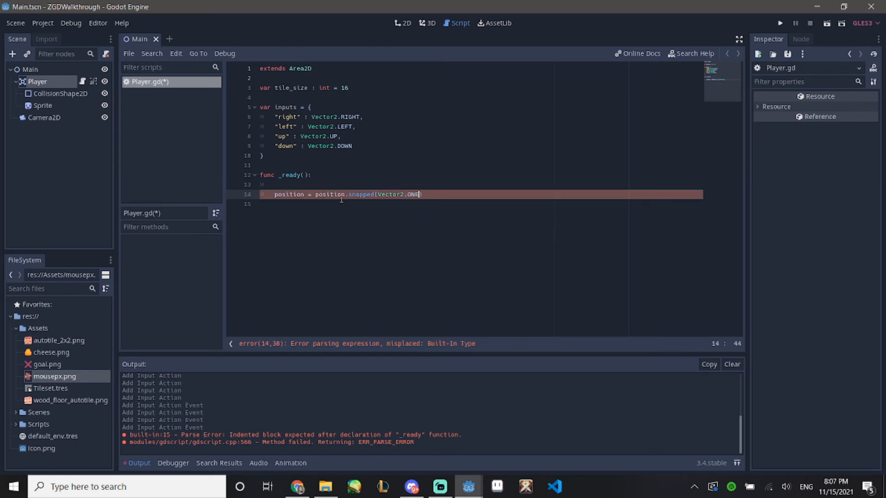
type(" * tile ")
type("s")
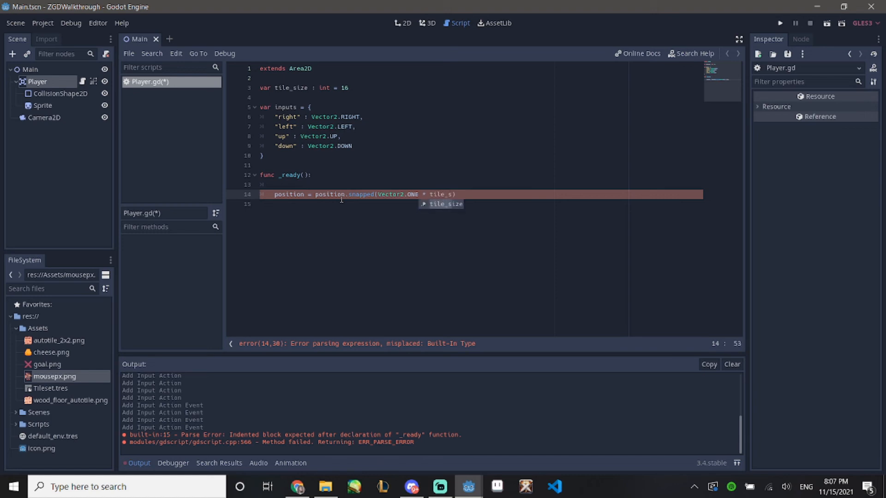
key("Return")
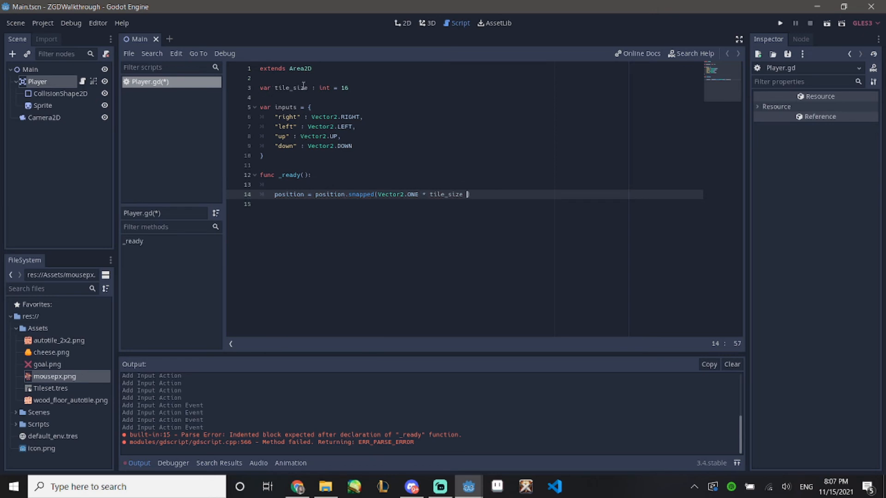
type("/ 2)")
left_click_drag(379, 194, 422, 198)
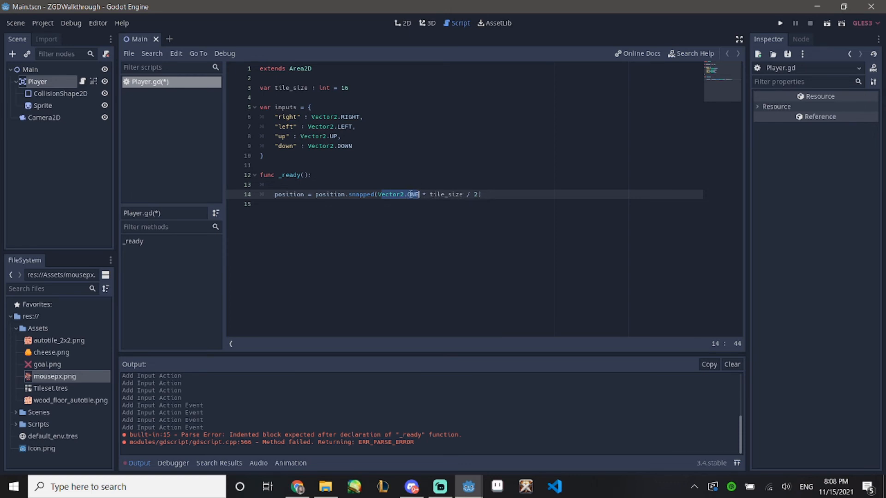
left_click_drag(425, 195, 484, 195)
- Declare func _unhandled_input(event): on line 16, separated from _ready() by a blank line and followed by empty indented lines
left_click(443, 201)
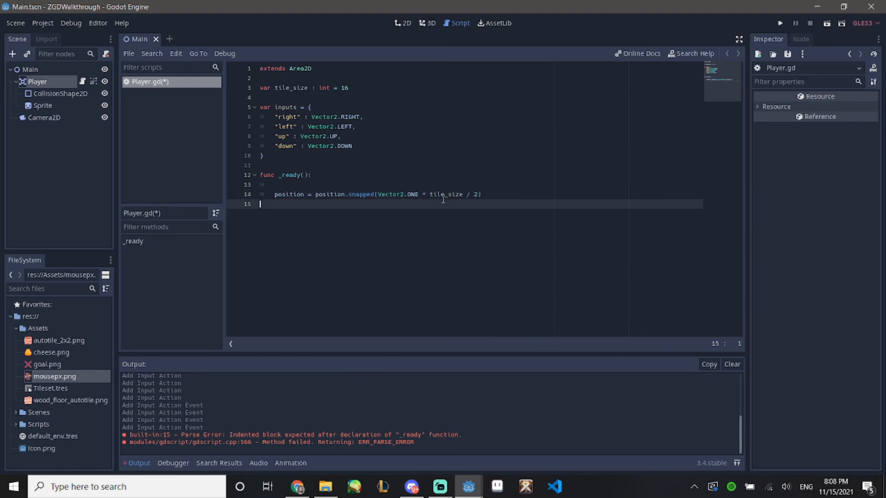
key("Tab")
key("BackSpace")
key("Return")
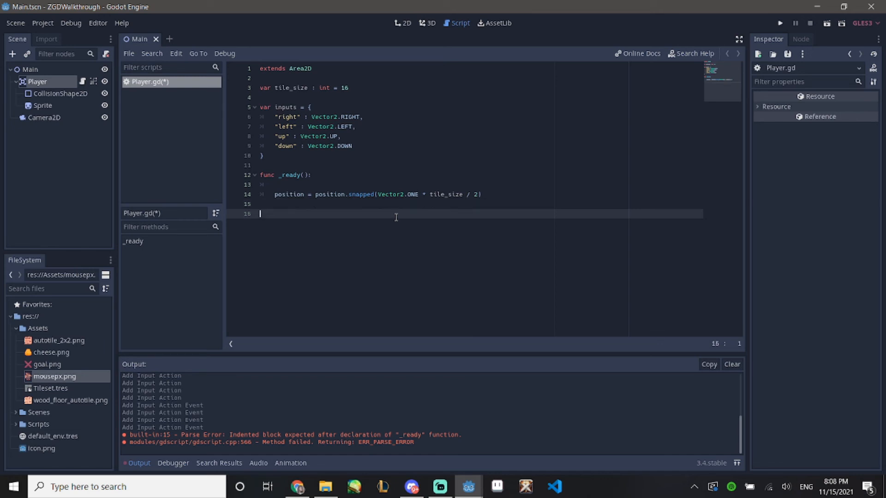
type("`")
left_click(279, 179)
left_click_drag(280, 179, 283, 180)
left_click(279, 206)
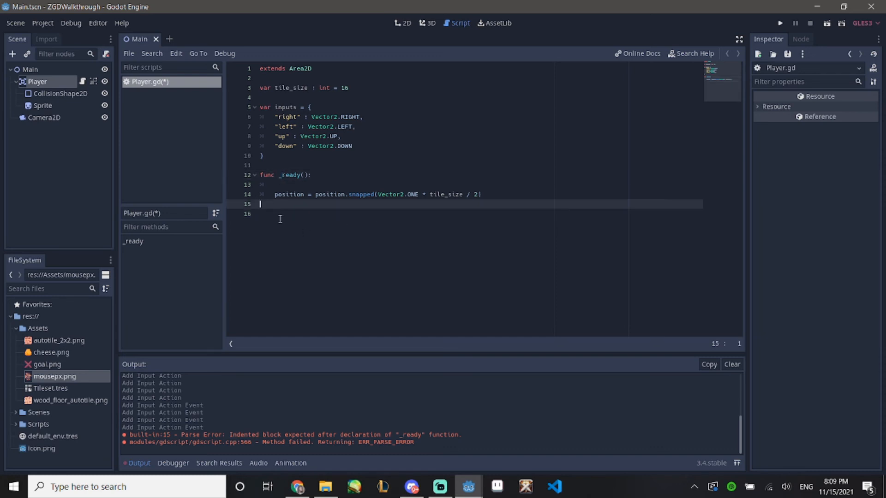
left_click(292, 216)
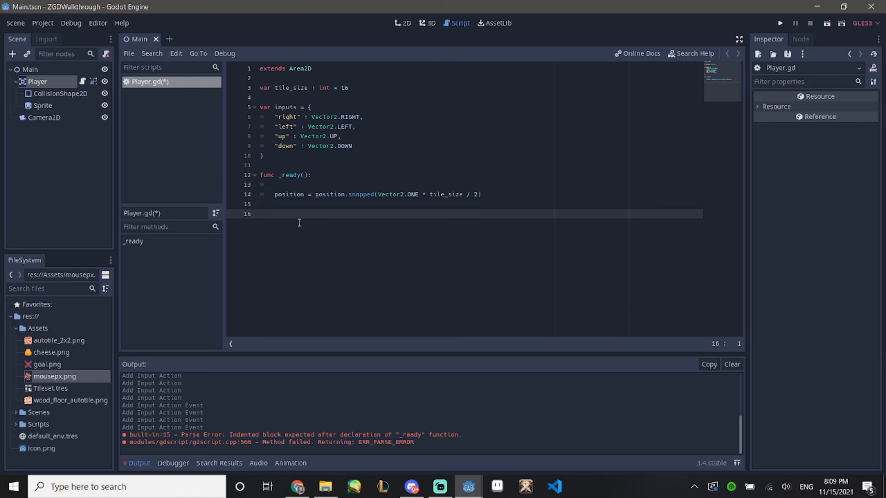
type("func")
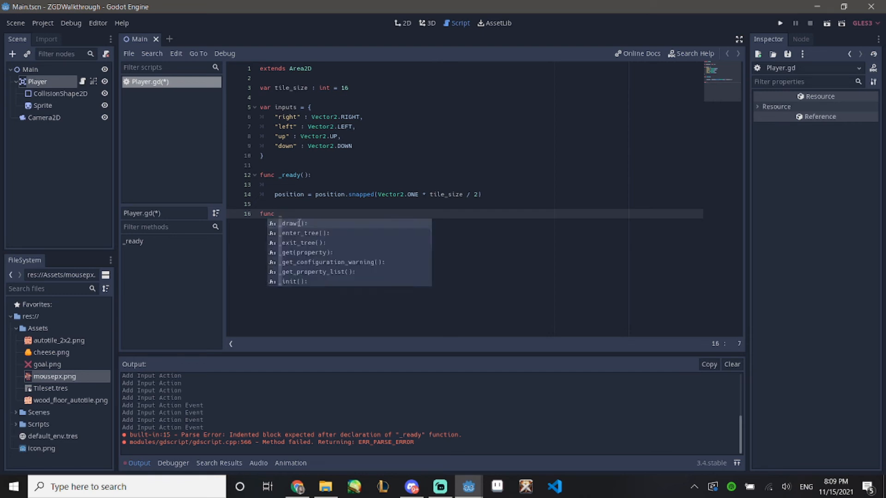
type(" _unhan")
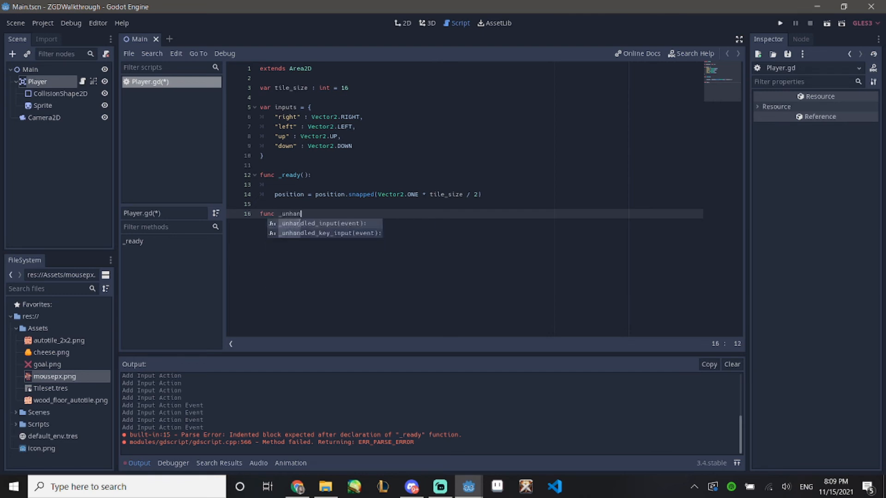
type("dled_inp")
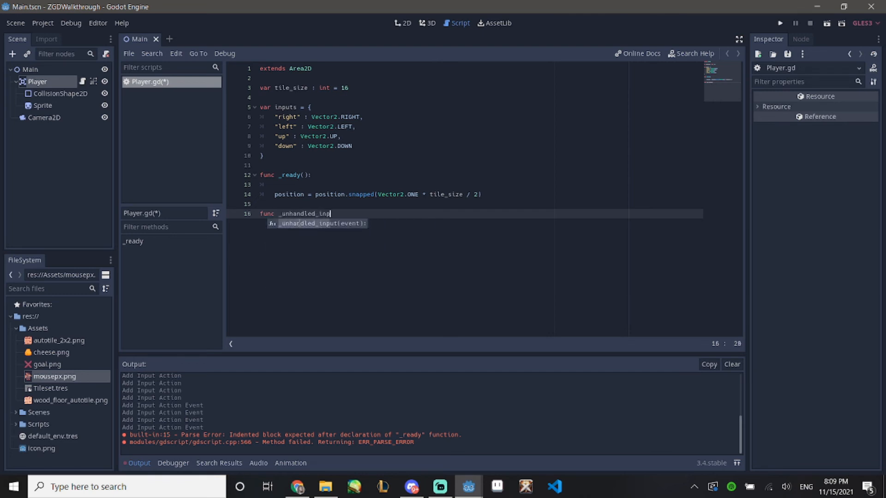
type("ut(")
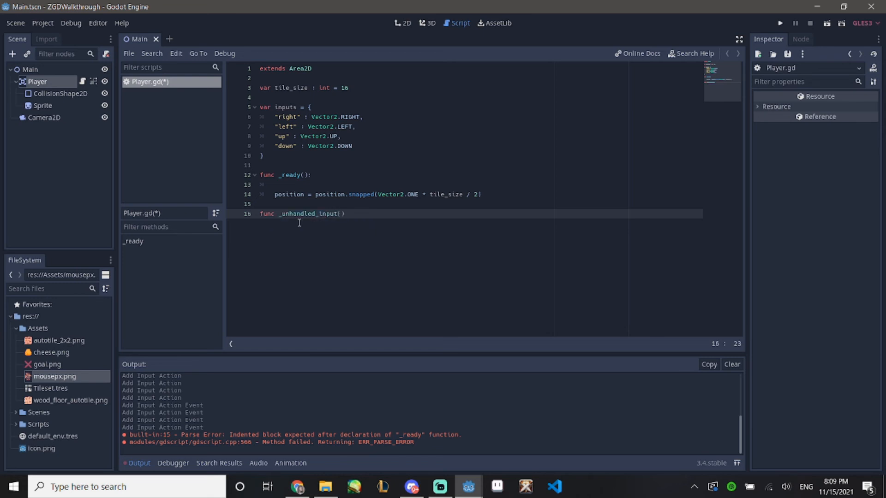
type("event):")
key("Return")
key("Return")
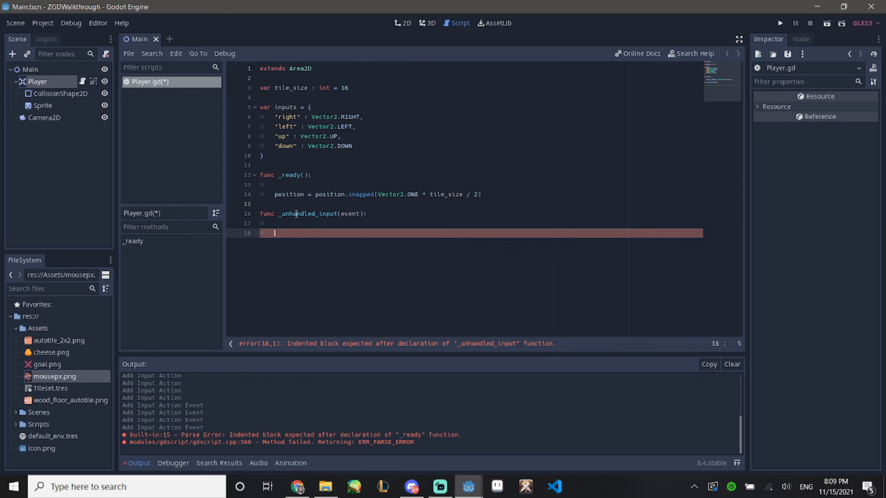
- Write the loop header for direction in inputs.keys(): on line 18 inside _unhandled_input
left_click_drag(339, 214, 364, 215)
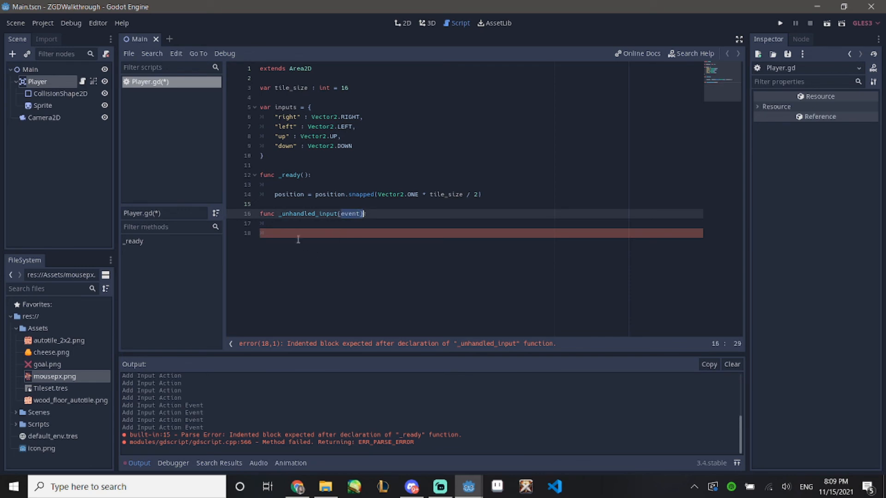
left_click(315, 242)
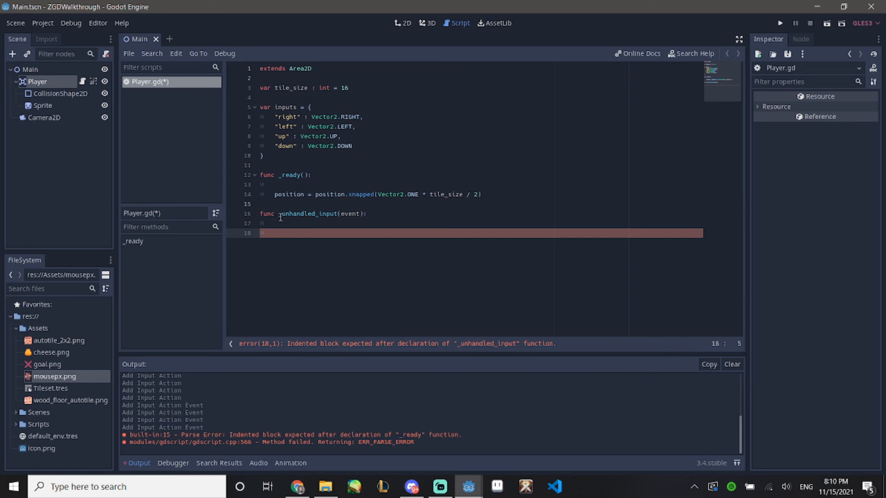
left_click_drag(273, 217, 316, 216)
left_click(292, 237)
type("for")
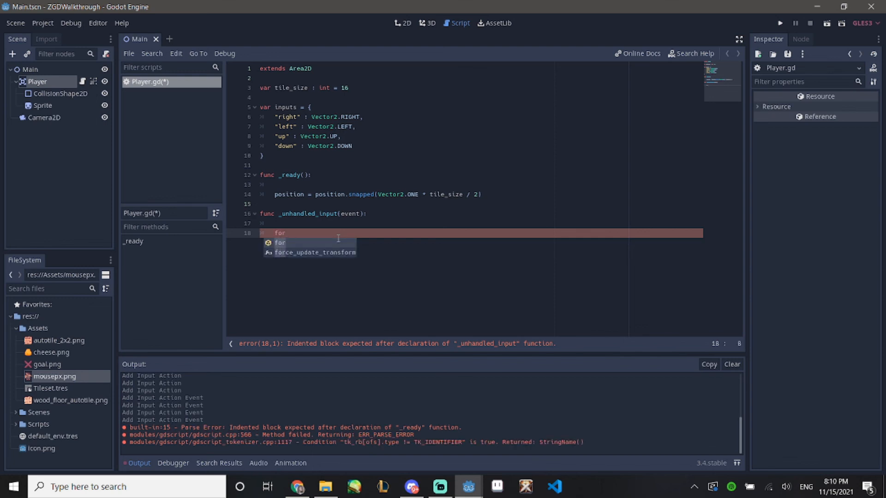
type(" di")
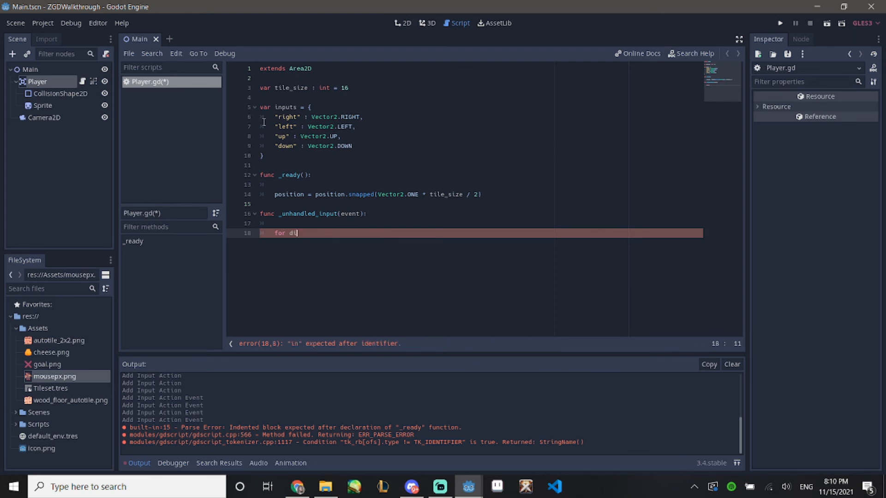
type("rection in inputs.keys():")
left_click_drag(289, 233, 387, 234)
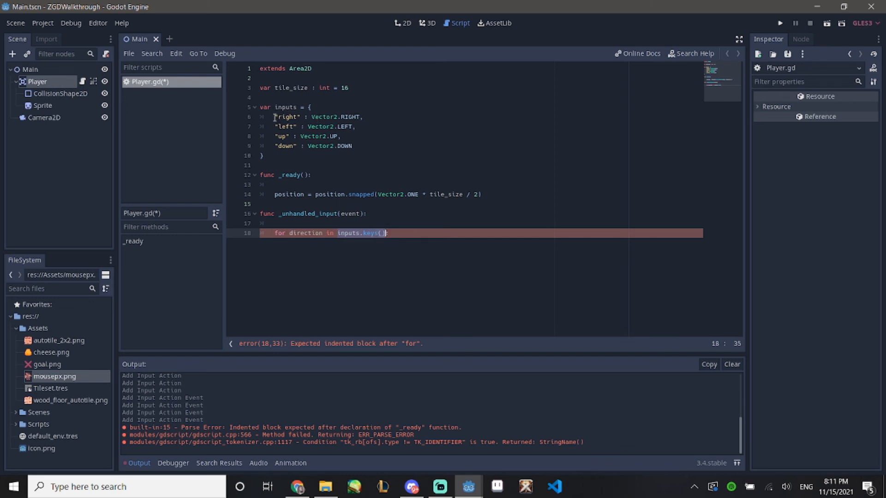
left_click_drag(275, 117, 302, 127)
left_click(301, 127)
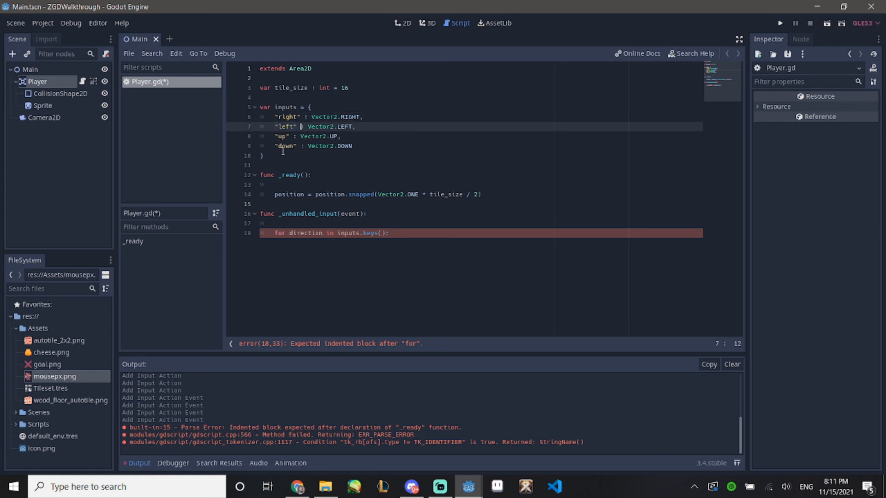
- Add the condition if event.is_Action_pressed(direction, true): on line 20 inside the for loop, with empty indented lines below it
left_click(394, 235)
key("Return")
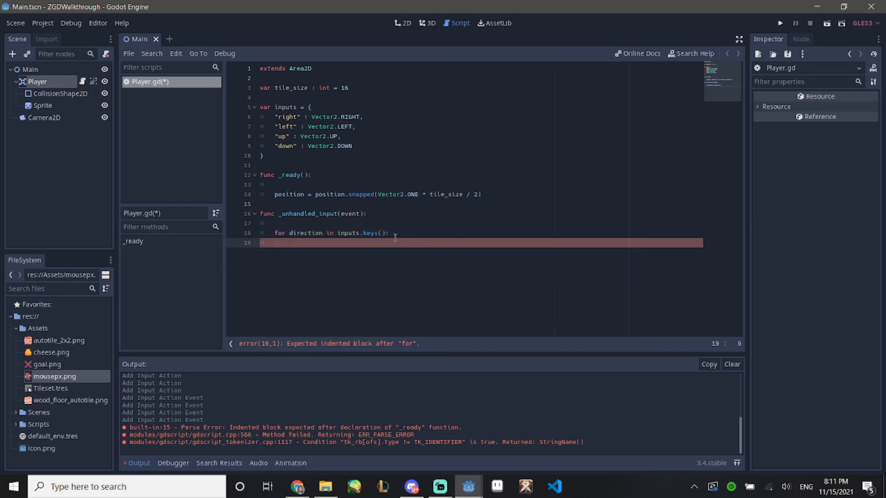
key("Return")
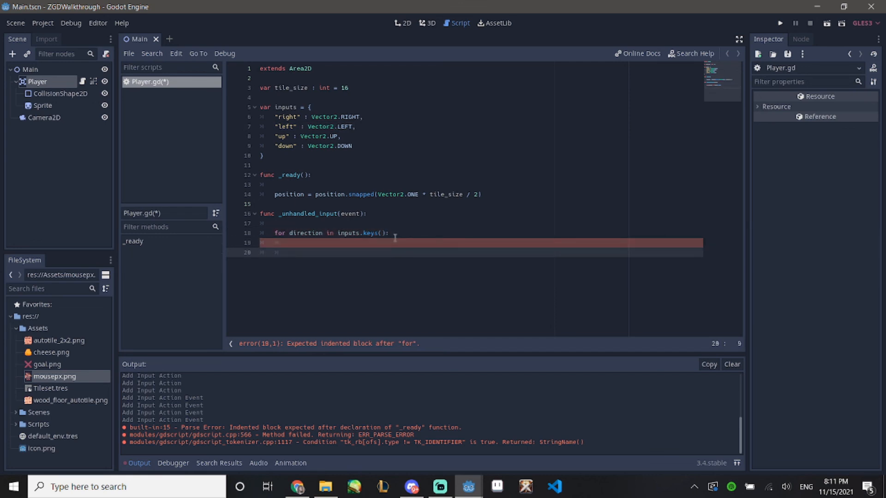
type("if ev")
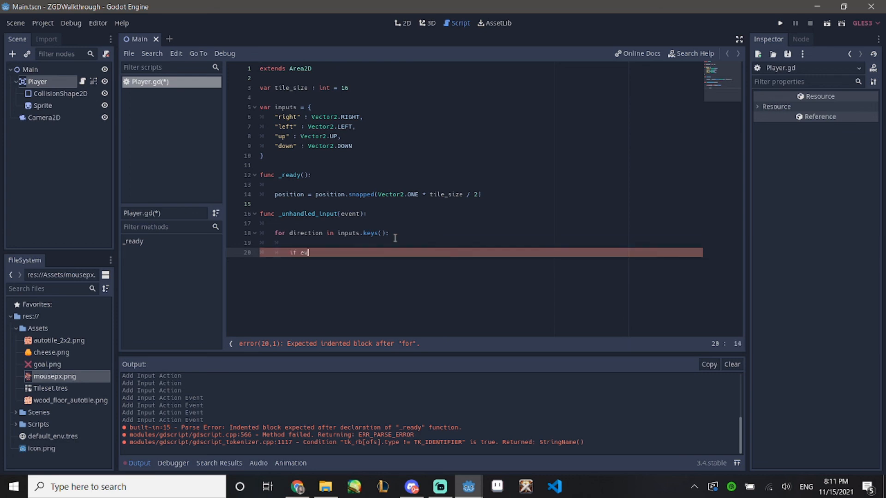
type("ent")
type(".i")
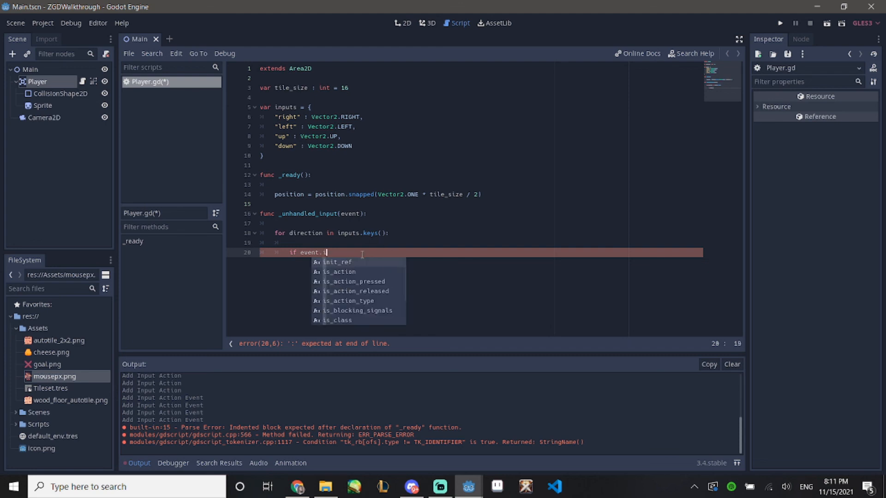
type("s_Action_press")
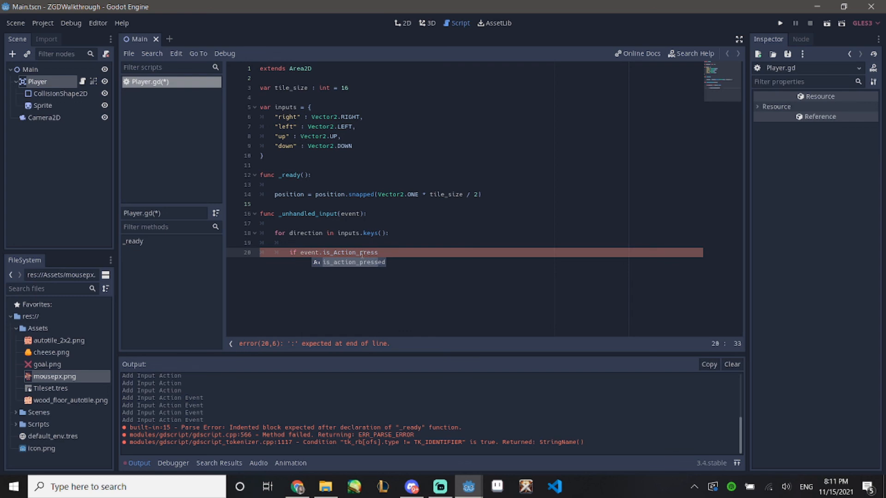
type("ed")
type("(direc")
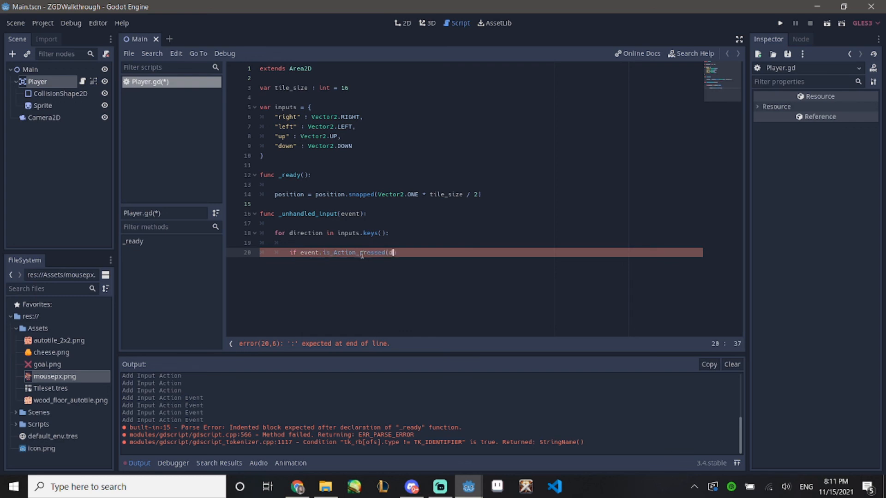
type("tion")
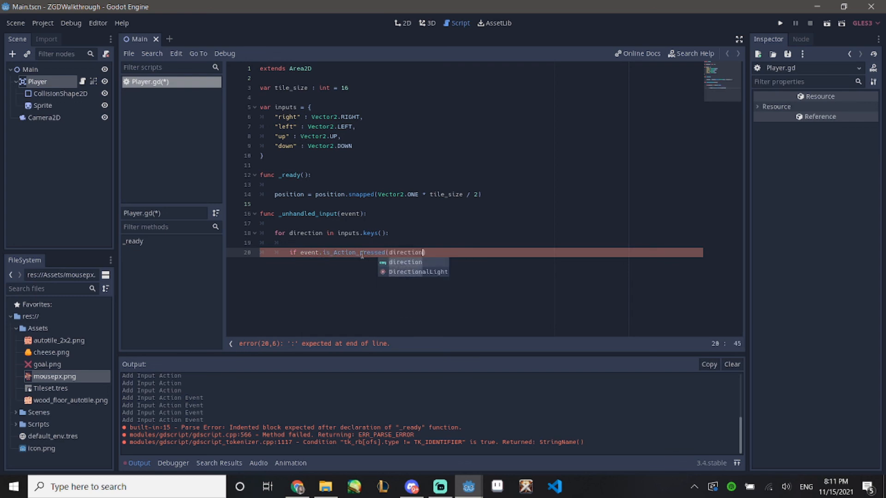
type(", true")
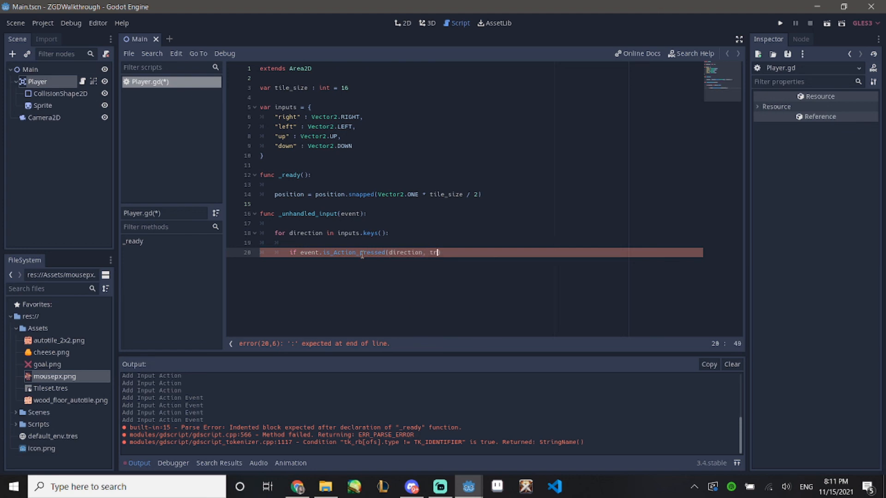
type("):")
key("Return")
key("Return")
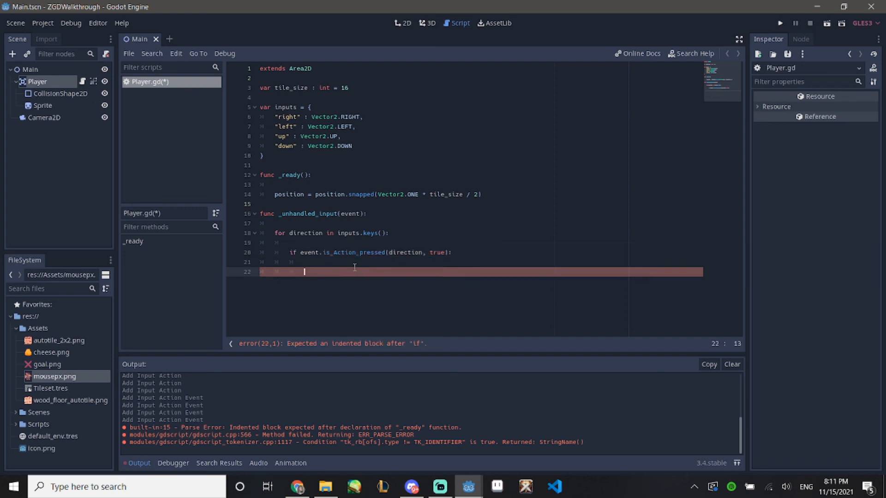
double_click(311, 252)
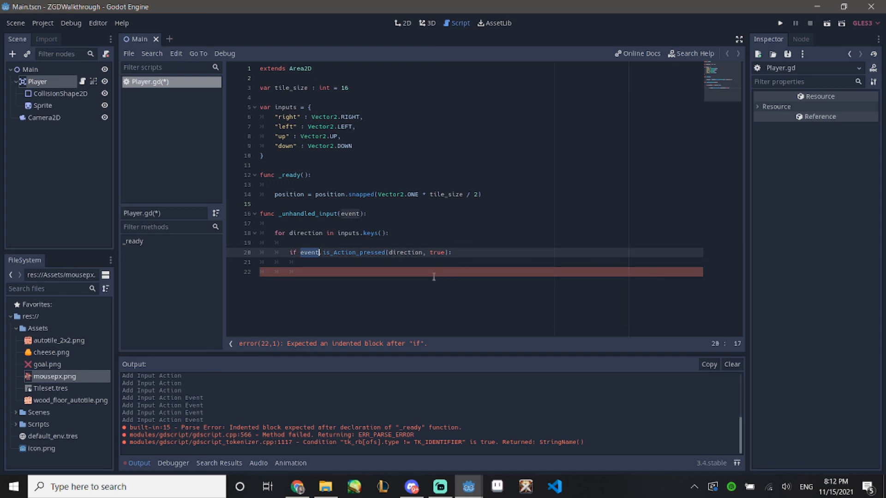
left_click_drag(333, 253, 385, 252)
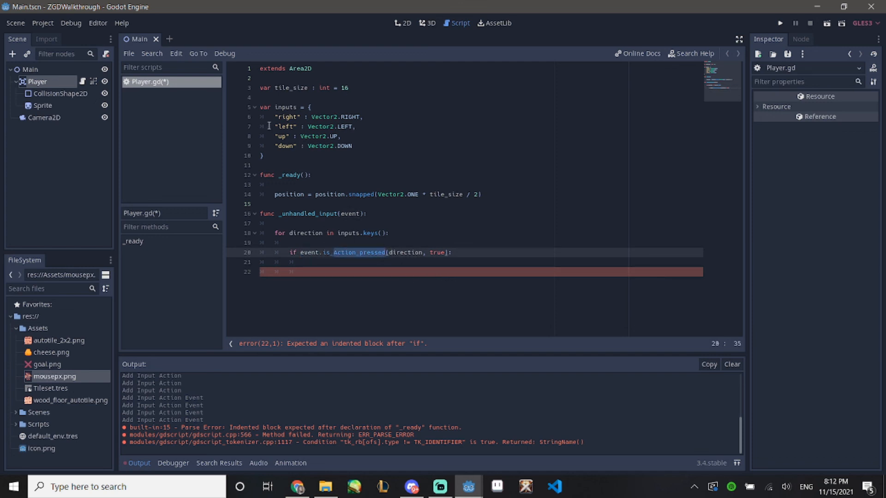
- Add the call move(inputs[direction]) on line 22 inside the if block of _unhandled_input
left_click_drag(277, 116, 301, 117)
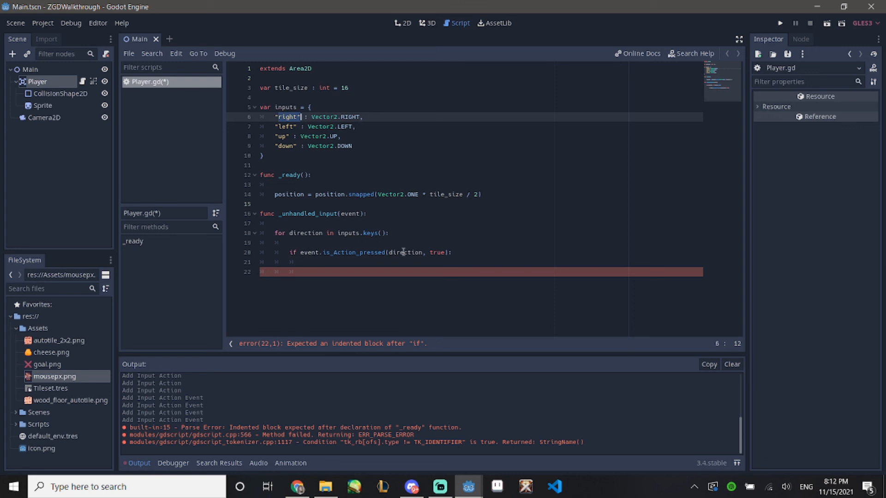
left_click(528, 281)
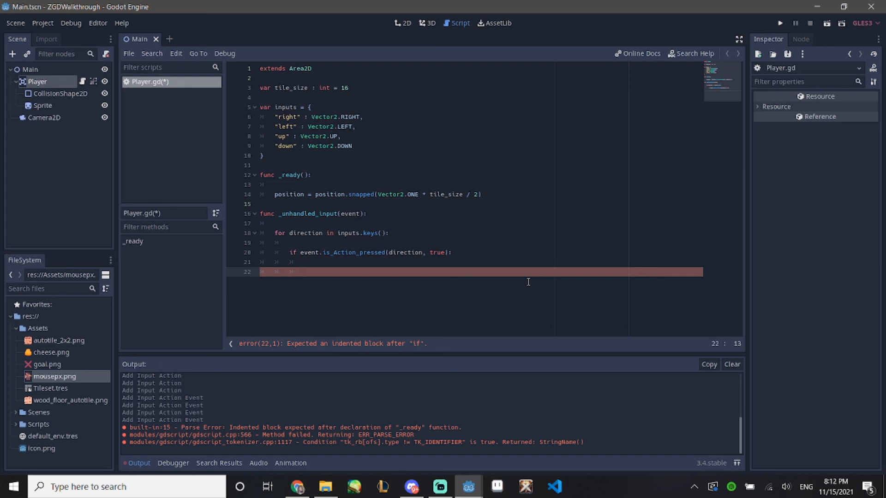
key("Tab")
type("move")
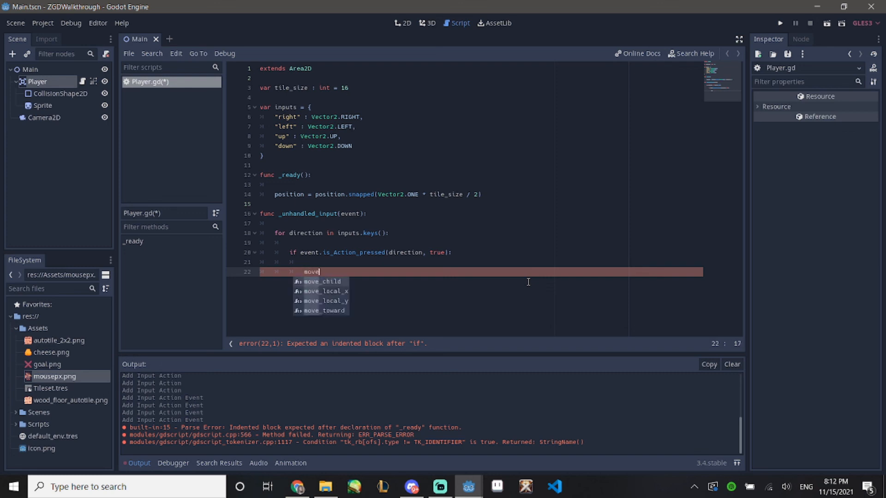
type("(inputs[")
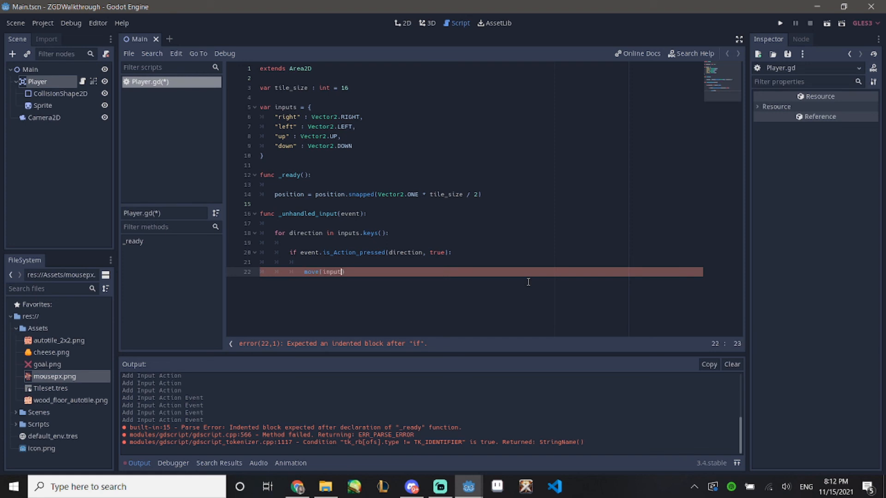
type("direction")
left_click(387, 273)
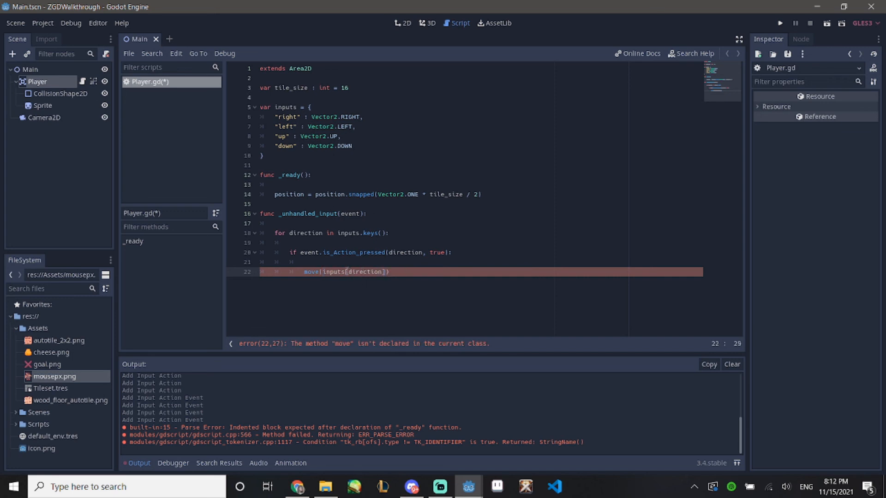
- Examine how the keys in the inputs dictionary map to the Vector2 values passed to the move() call
left_click_drag(346, 273, 388, 272)
key("Right")
left_click(293, 117)
left_click_drag(269, 109, 328, 149)
left_click(313, 138)
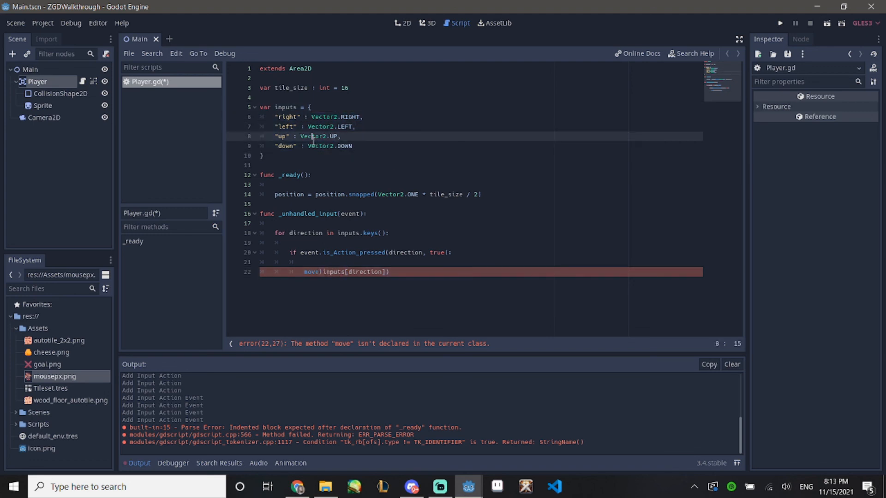
left_click_drag(275, 126, 296, 126)
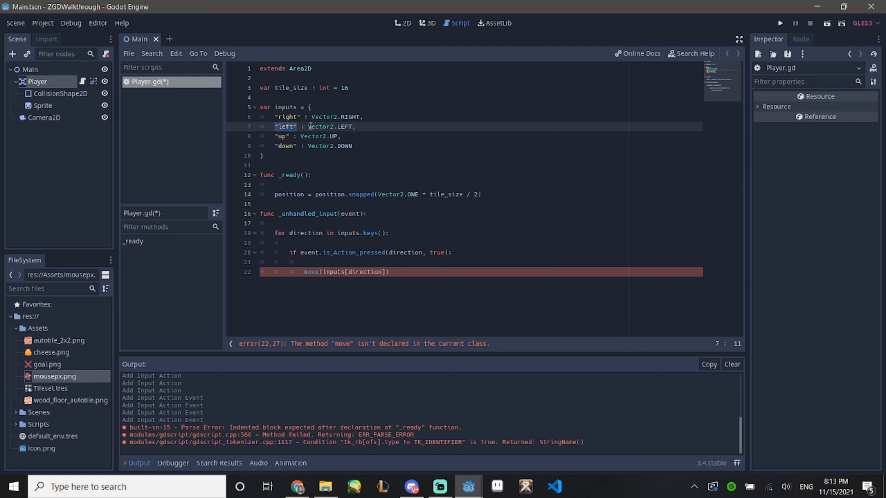
left_click_drag(308, 126, 353, 126)
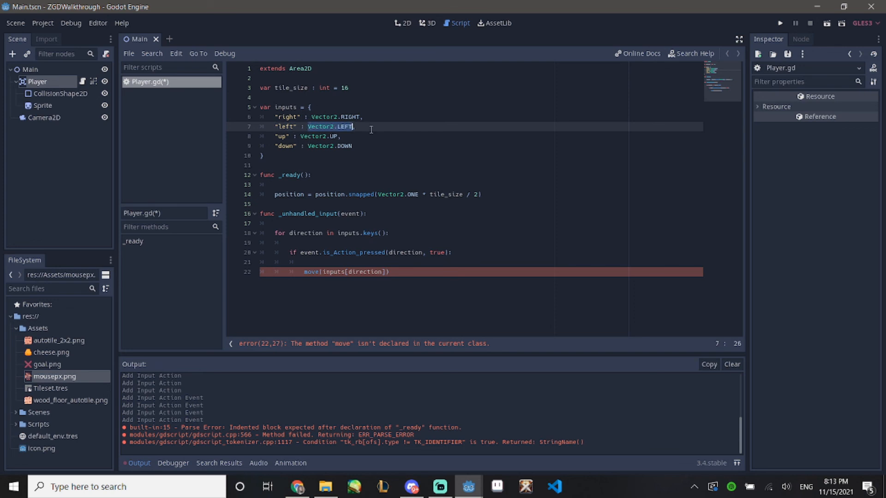
left_click(387, 271)
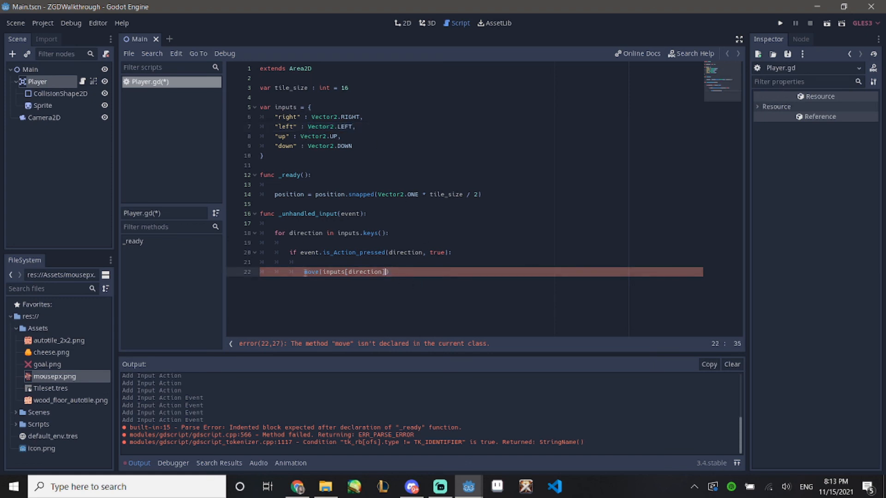
left_click_drag(304, 271, 323, 271)
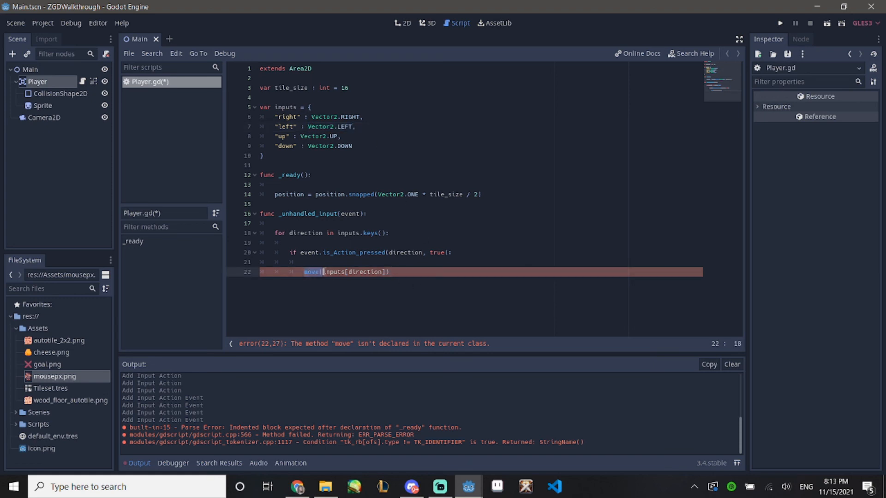
- Declare func move(direction): on line 24, separated from _unhandled_input by a blank line and followed by empty indented lines
left_click(398, 273)
key("Return")
key("BackSpace")
key("BackSpace")
key("BackSpace")
key("Return")
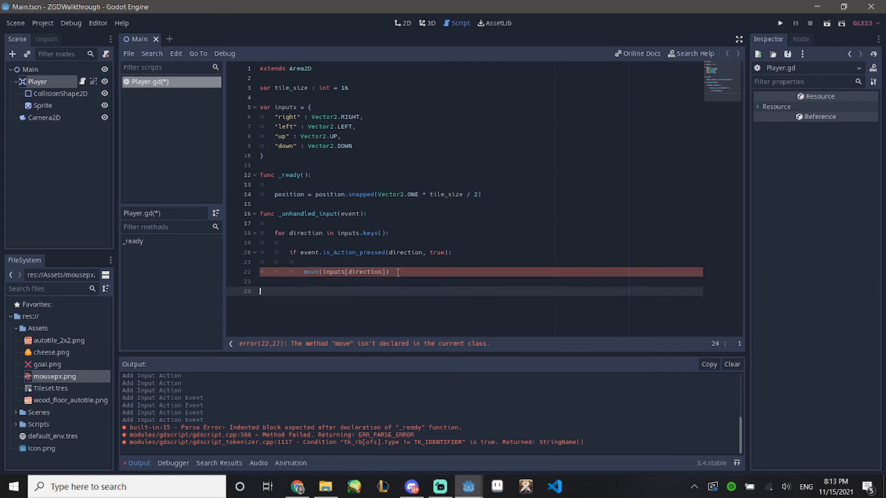
type("func move(direction):")
key("Return")
key("Return")
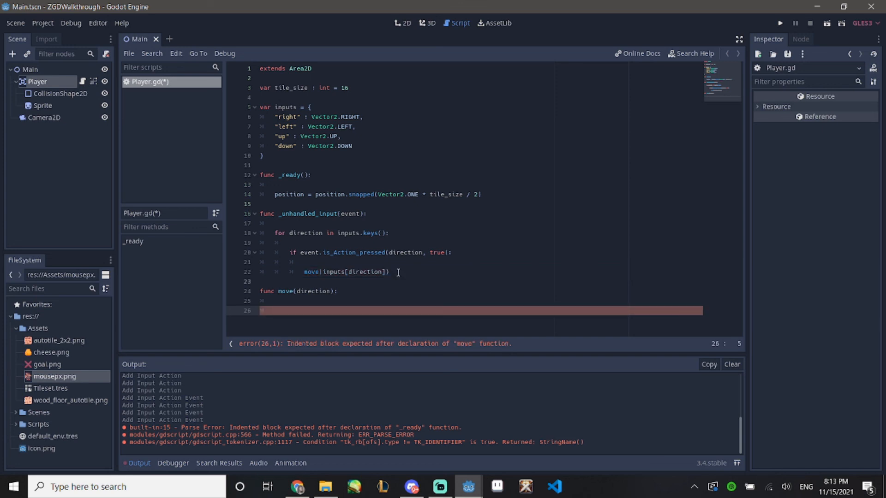
- Start the statement position += on line 26 inside the move function
type("positi")
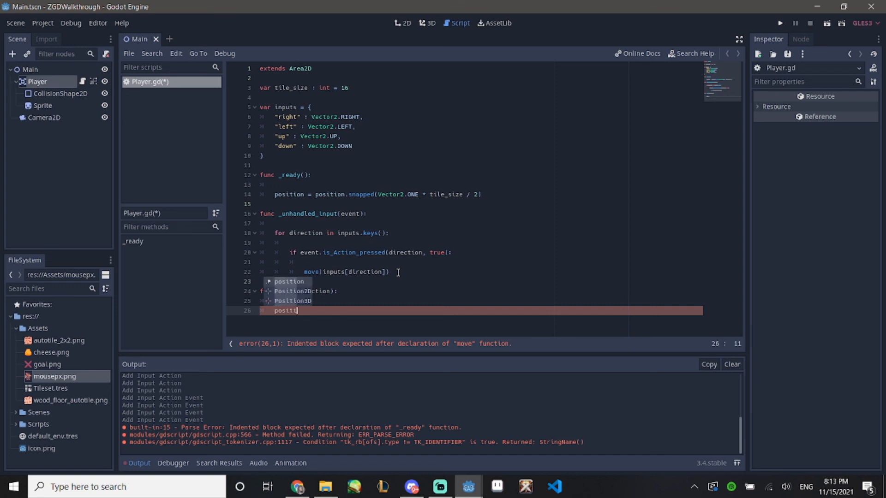
type("on +")
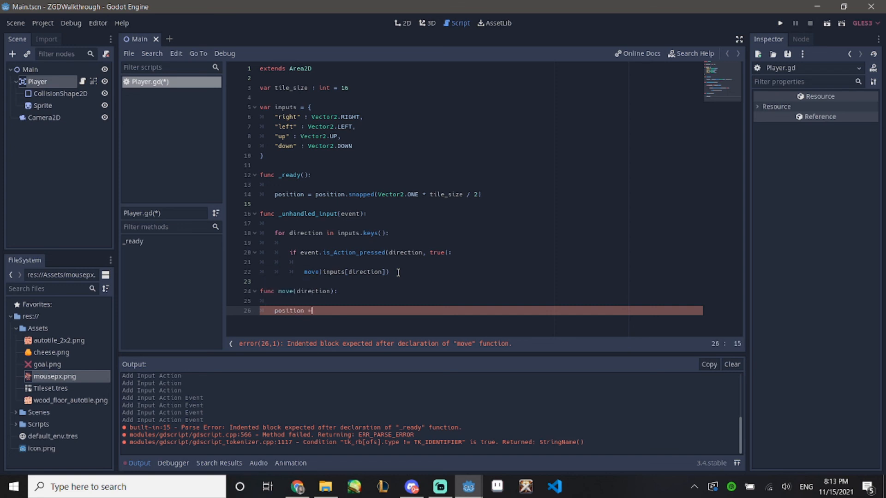
type("=")
key("Return")
type("position")
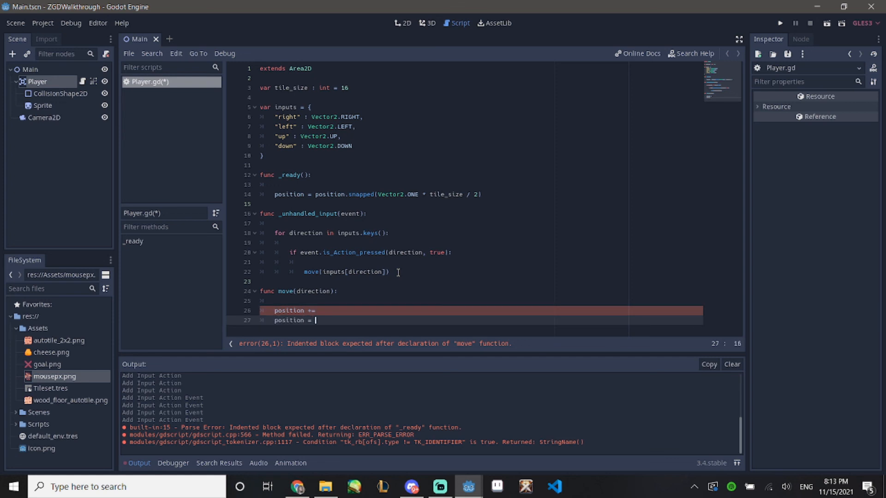
type(" = position * something")
key("BackSpace")
key("BackSpace")
key("BackSpace")
key("BackSpace")
key("BackSpace")
key("BackSpace")
key("BackSpace")
key("BackSpace")
key("BackSpace")
key("BackSpace")
key("BackSpace")
key("BackSpace")
key("BackSpace")
key("BackSpace")
key("BackSpace")
key("BackSpace")
key("BackSpace")
key("BackSpace")
key("BackSpace")
key("BackSpace")
key("BackSpace")
key("BackSpace")
key("BackSpace")
key("BackSpace")
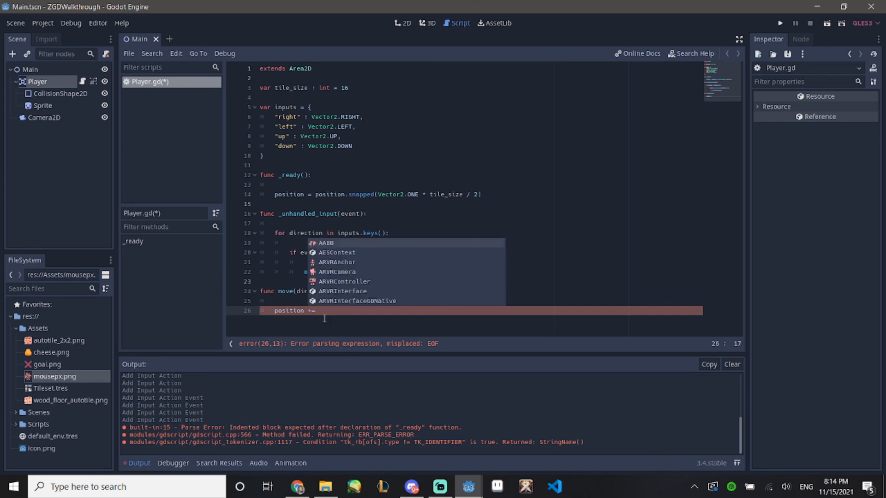
- Complete line 26 as position += direction * tile_size and run the project
type("direction")
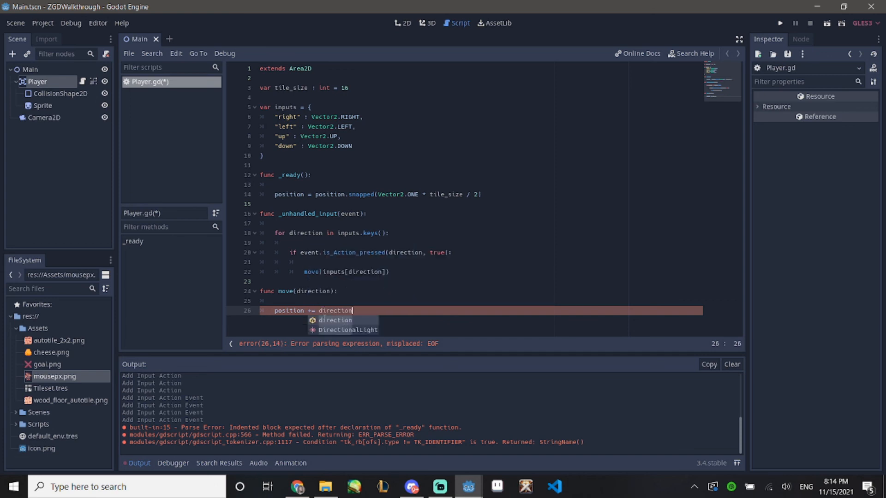
type(" * t")
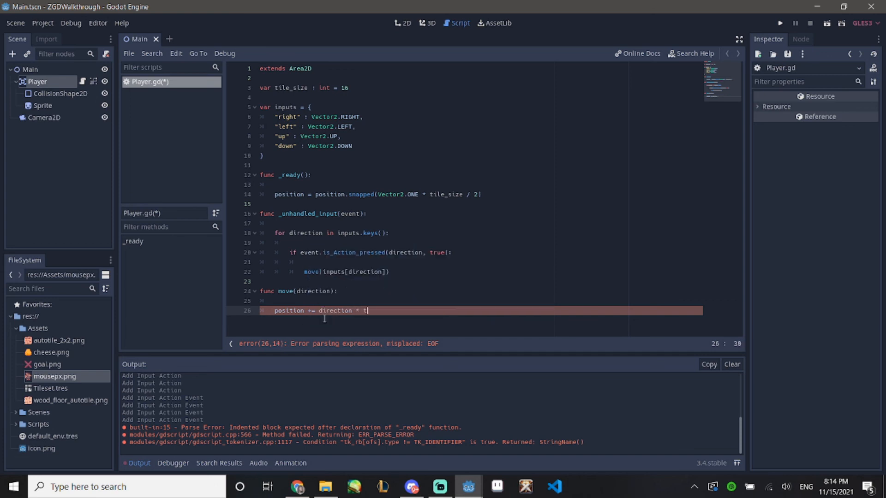
type("ile_size")
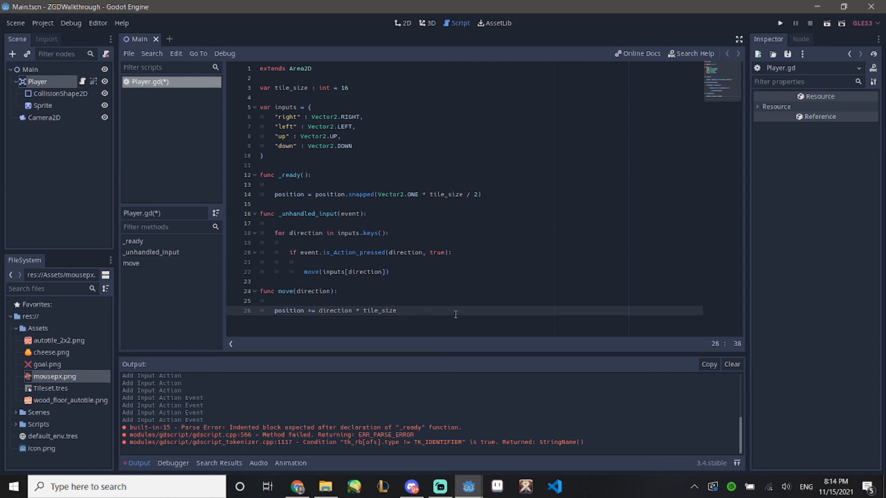
left_click(780, 24)
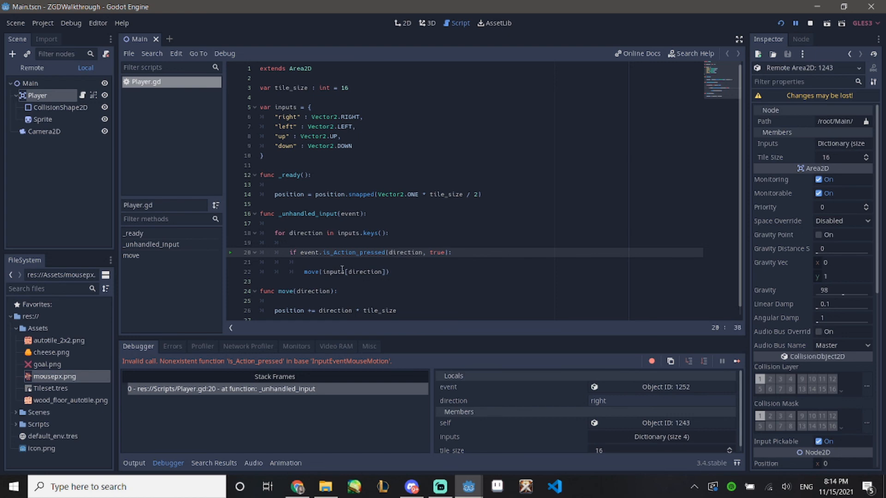
- Correct the method name on line 20 to lowercase is_action_pressed
left_click(337, 253)
key("BackSpace")
type("a")
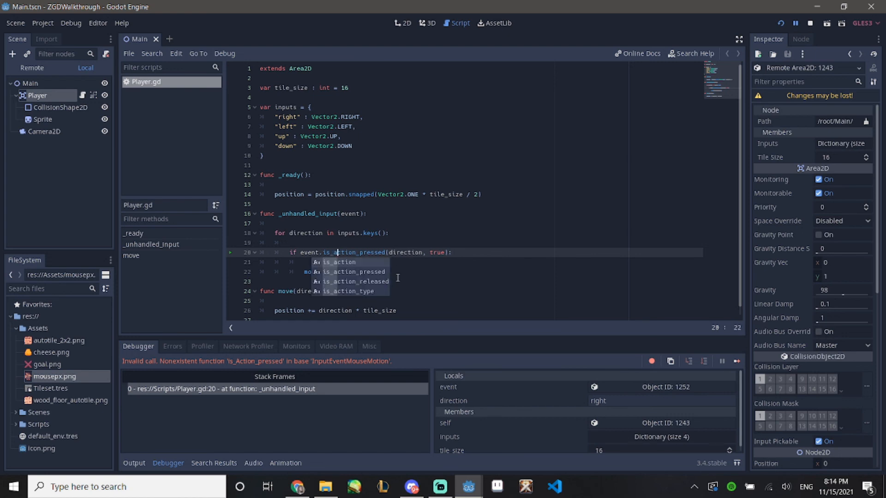
left_click(336, 253)
left_click(337, 253)
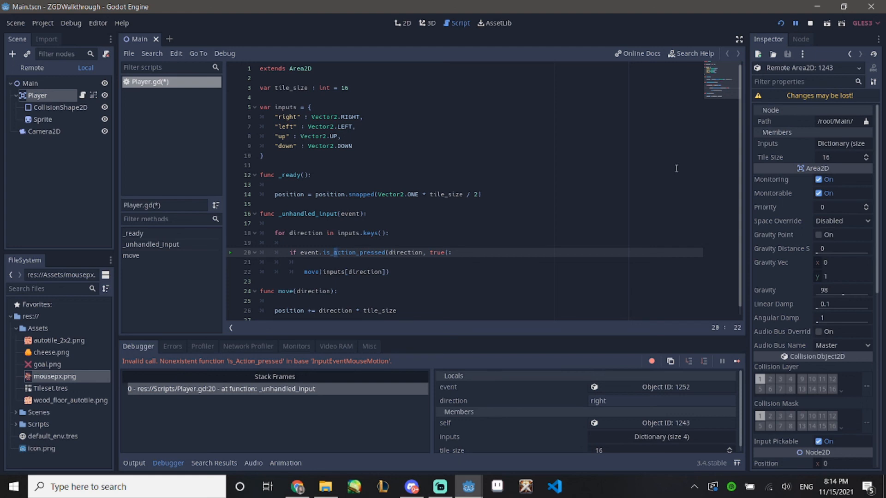
scroll(389, 289, "down", 1)
left_click(389, 282)
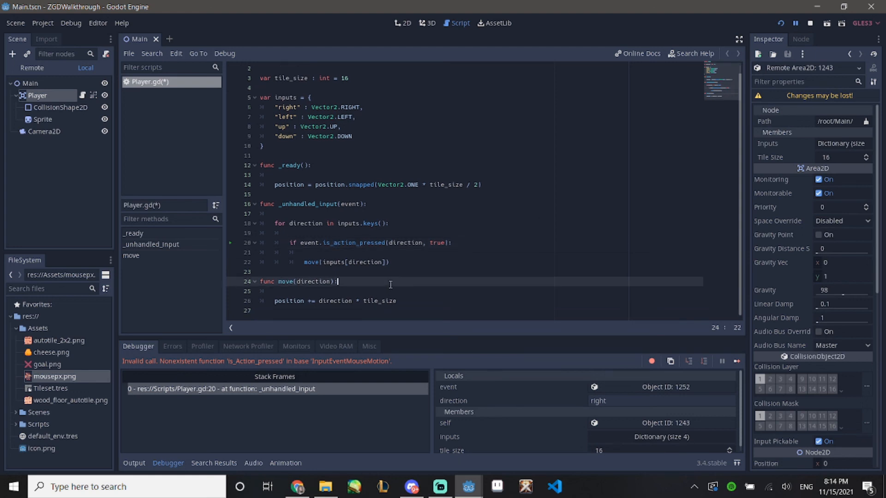
- Run the project again in a maximized game window and test moving the player left and right
left_click(780, 23)
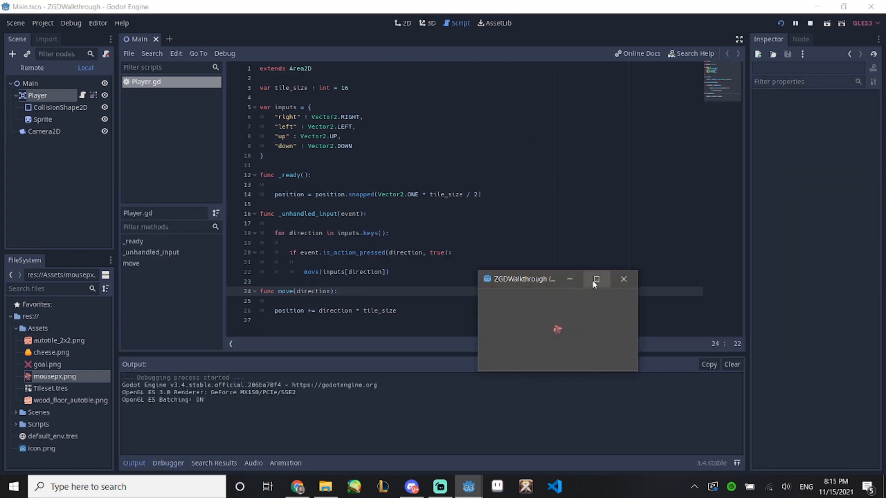
left_click(596, 281)
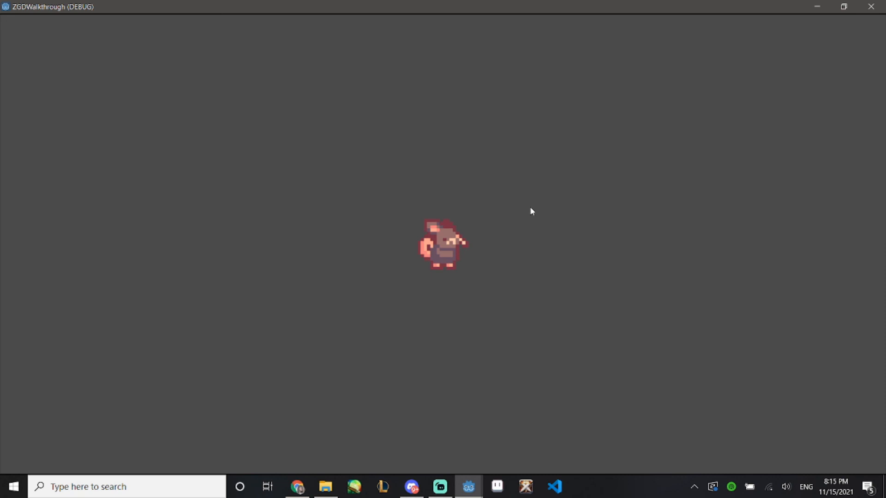
key("Left")
key("Right")
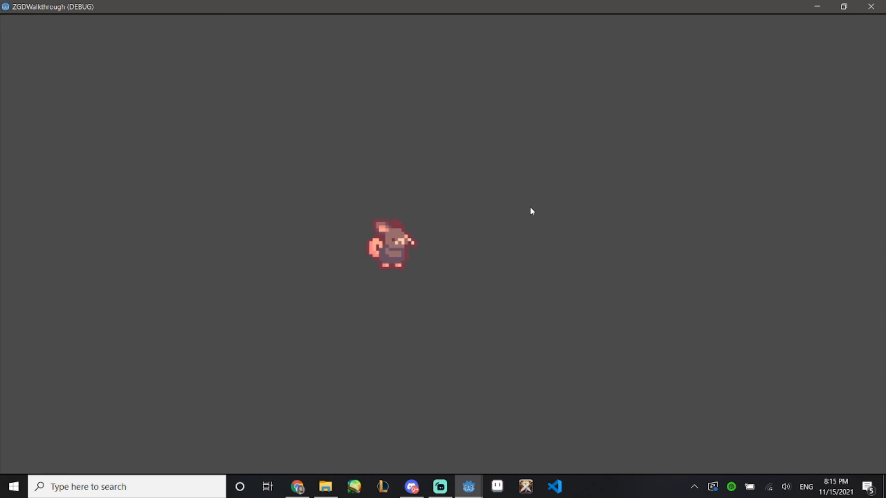
key("Left")
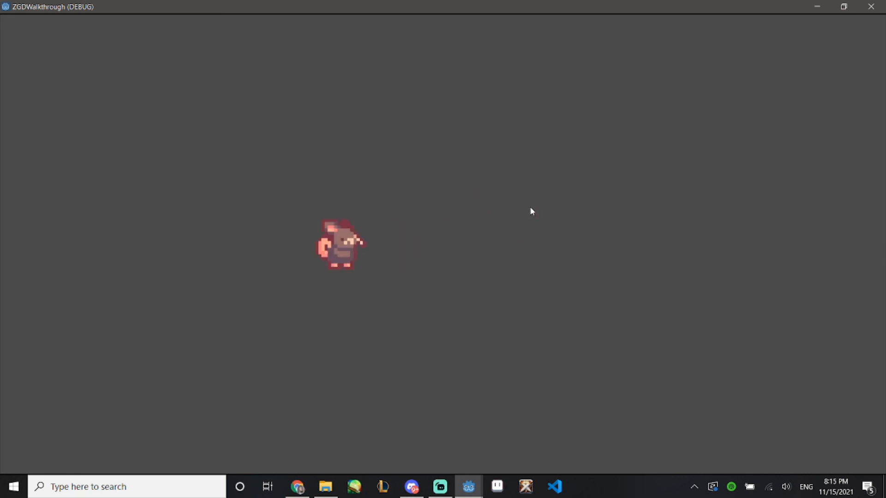
key("Left")
key("Right")
key("Left")
key("Left")
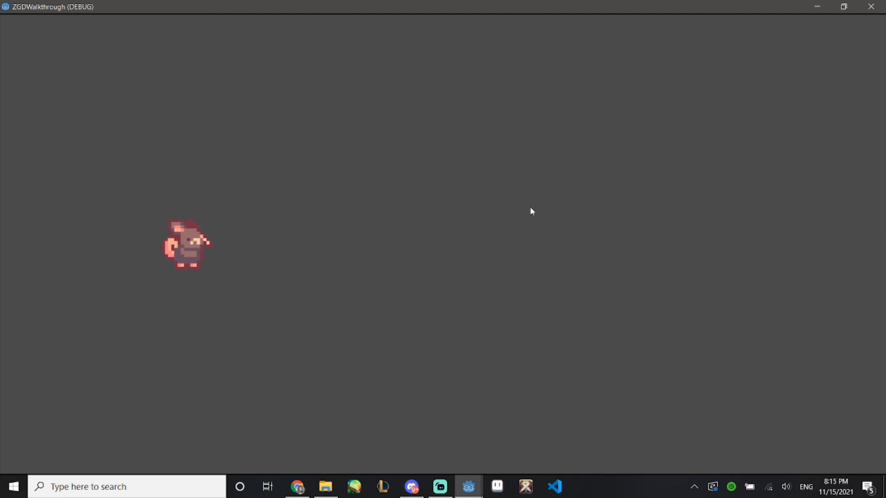
key("Right")
key("Right")
key("Right")
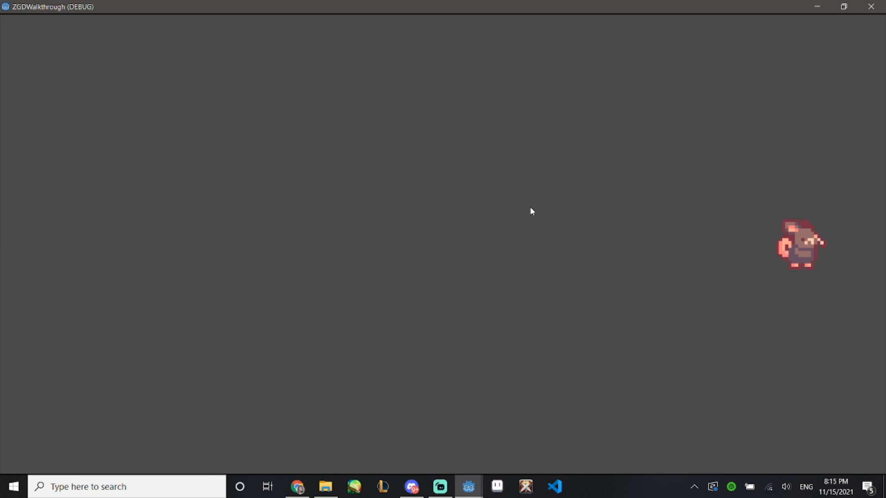
key("Left")
key("Left")
key("Left")
key("Right")
key("Right")
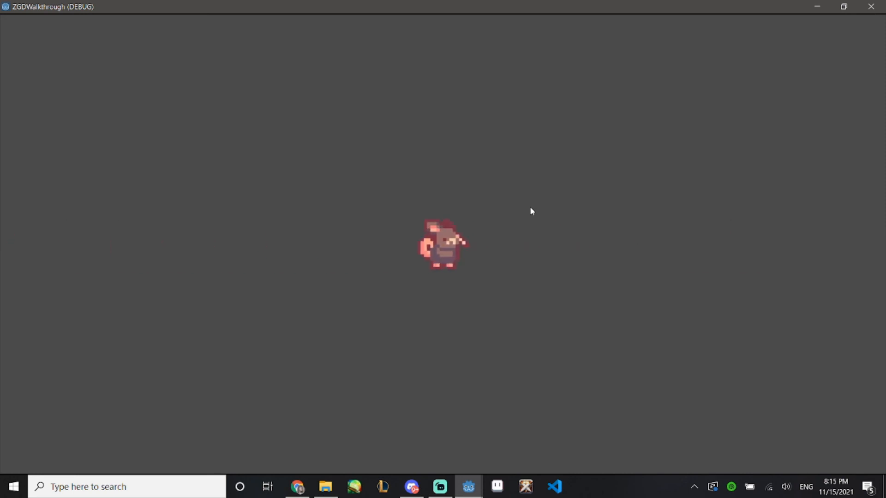
key("Right")
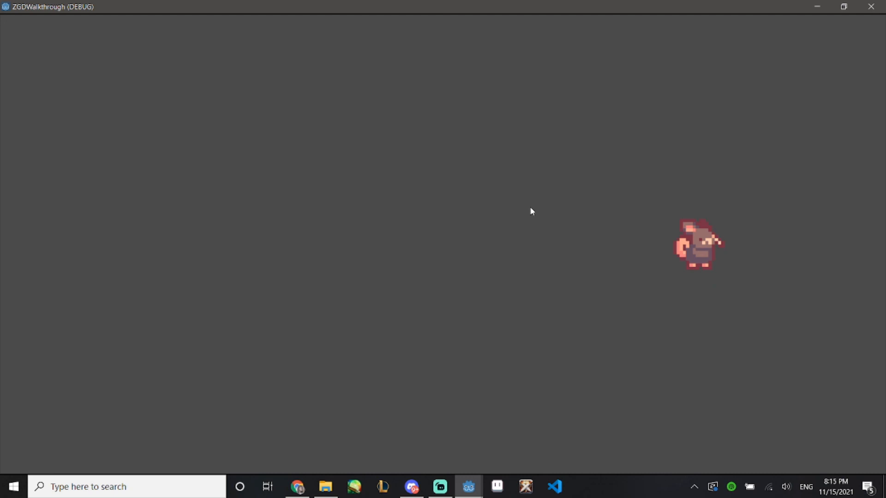
- Test the player's tile-by-tile movement in all four directions in the running game
key("Left")
key("Left")
key("Left")
key("Left")
key("Left")
key("Up")
key("Up")
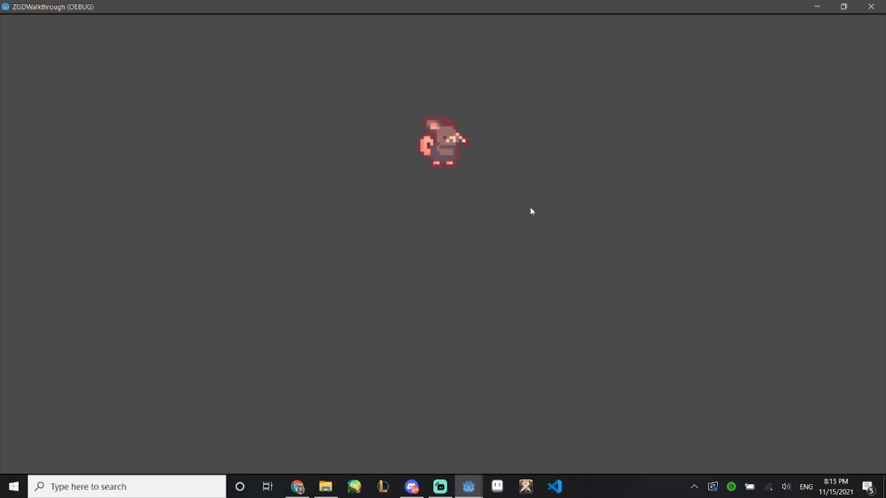
key("Down")
key("Down")
key("Left")
key("Left")
key("Right")
key("Right")
key("Right")
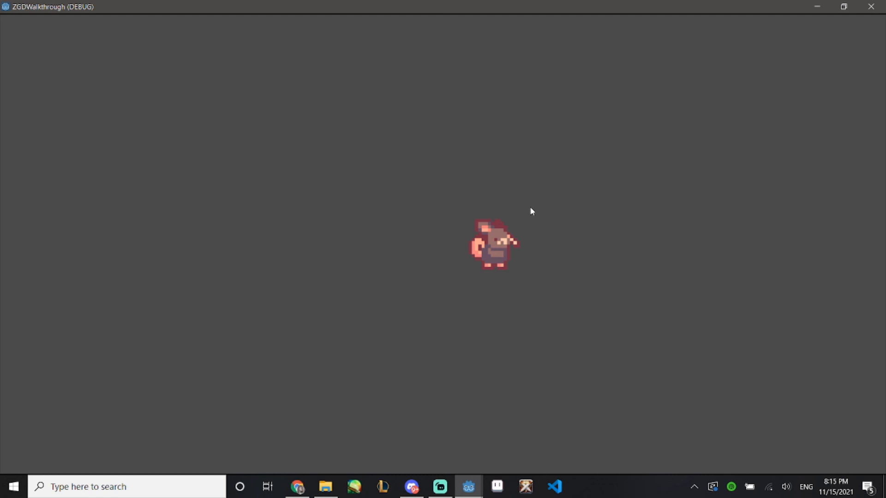
key("Left")
key("Left")
key("Left")
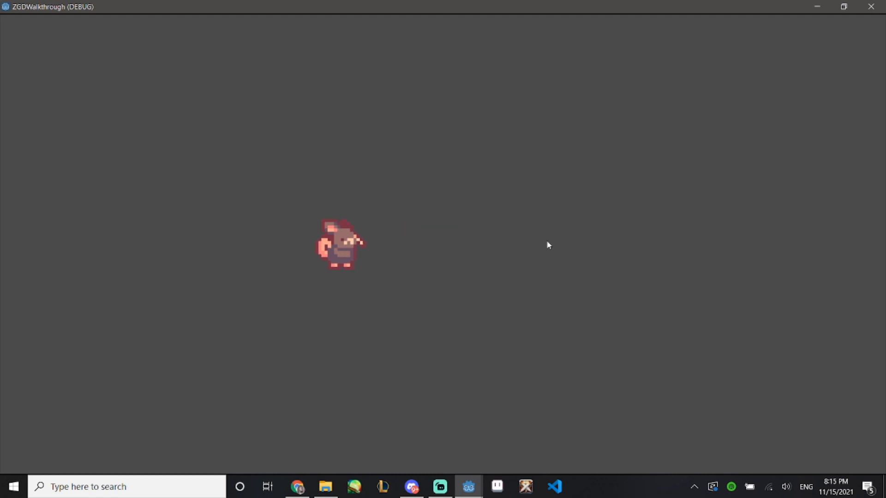
key("Right")
key("Right")
key("Right")
key("Up")
key("Up")
key("Left")
key("Left")
key("Down")
key("Down")
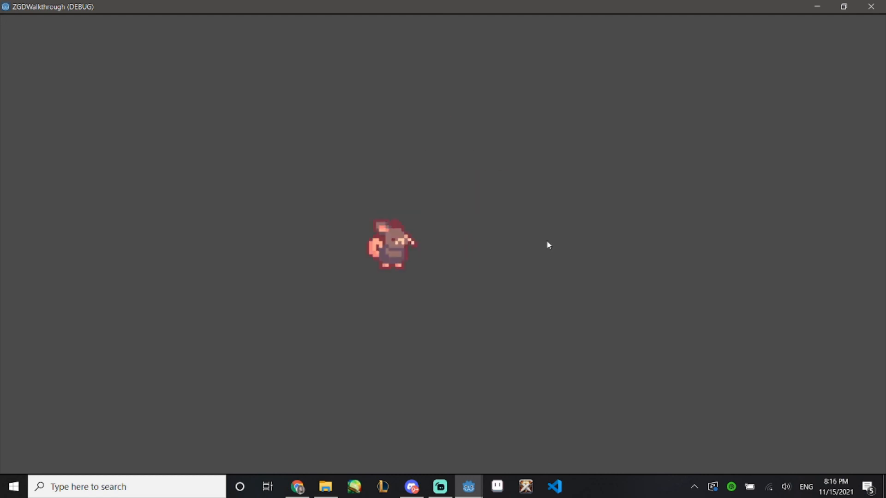
key("Right")
key("Left")
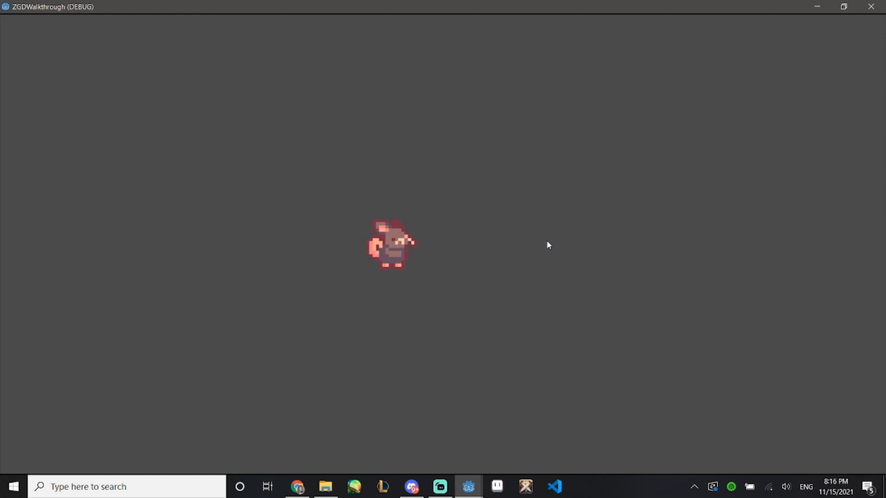